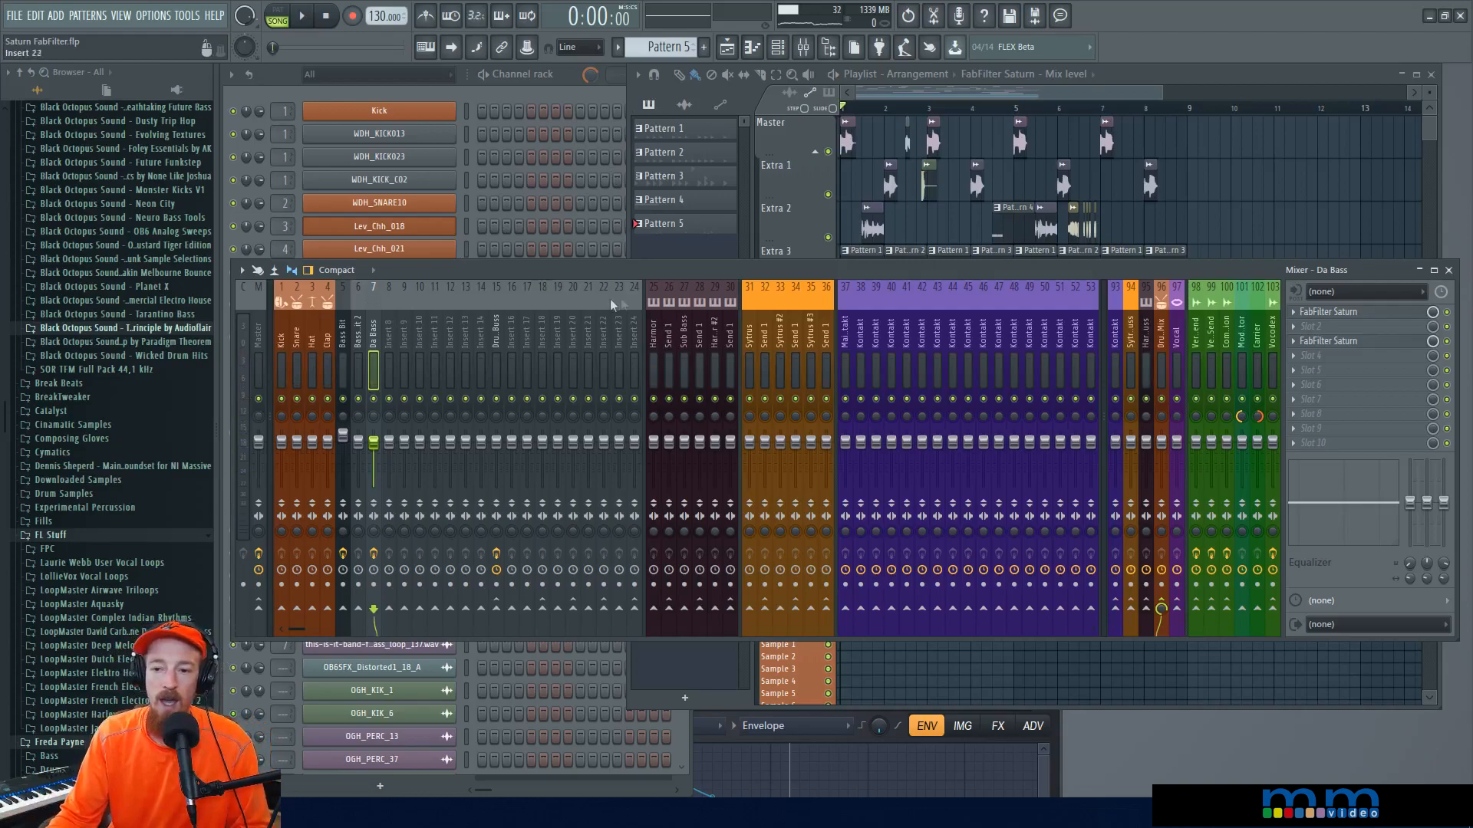
Step: Examine the effect slots of the drum bus, Bass Bit, Bass Bit 2 and Da Bass mixer tracks
left_click(497, 345)
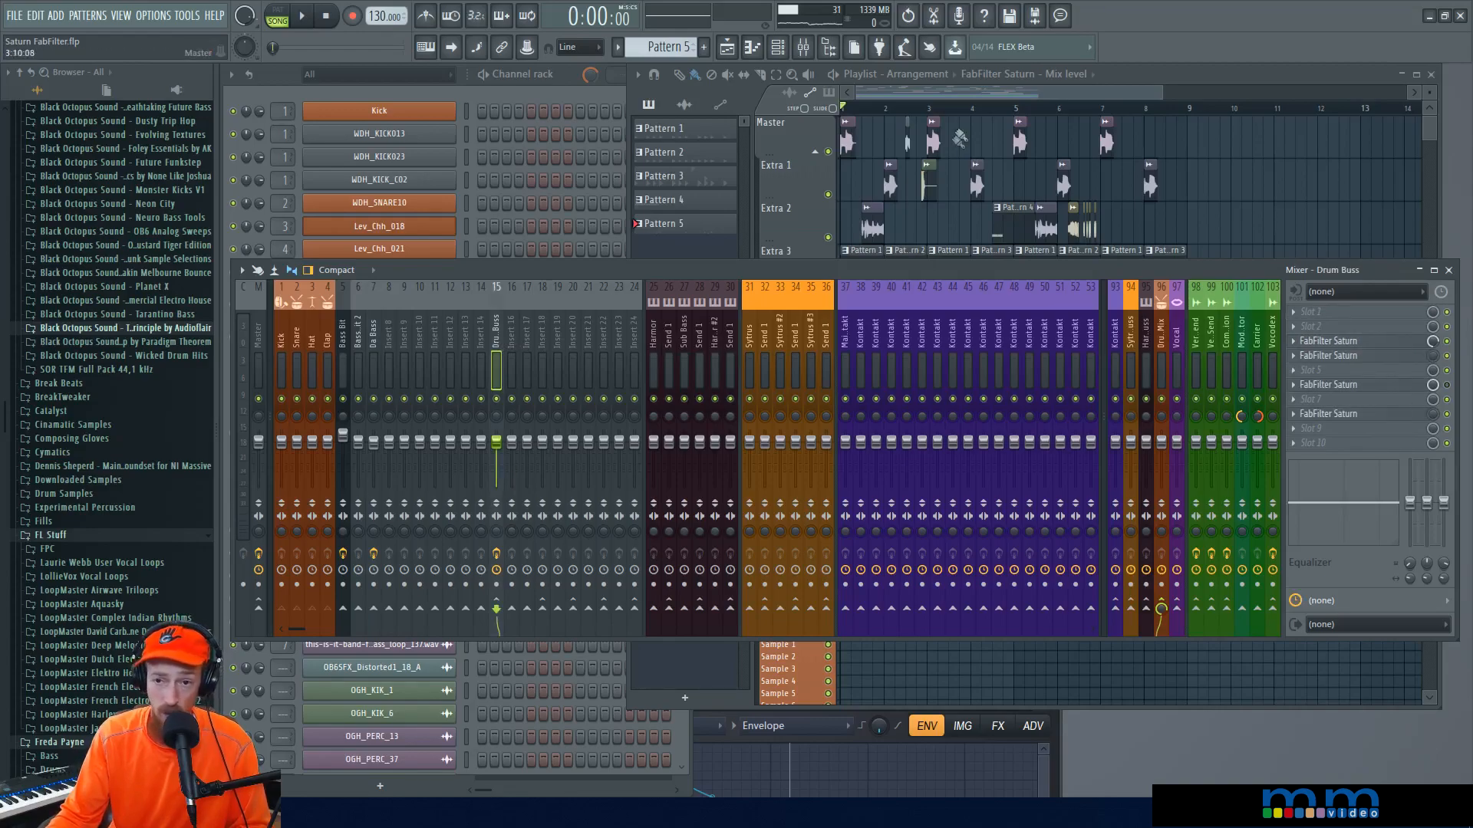
left_click(989, 91)
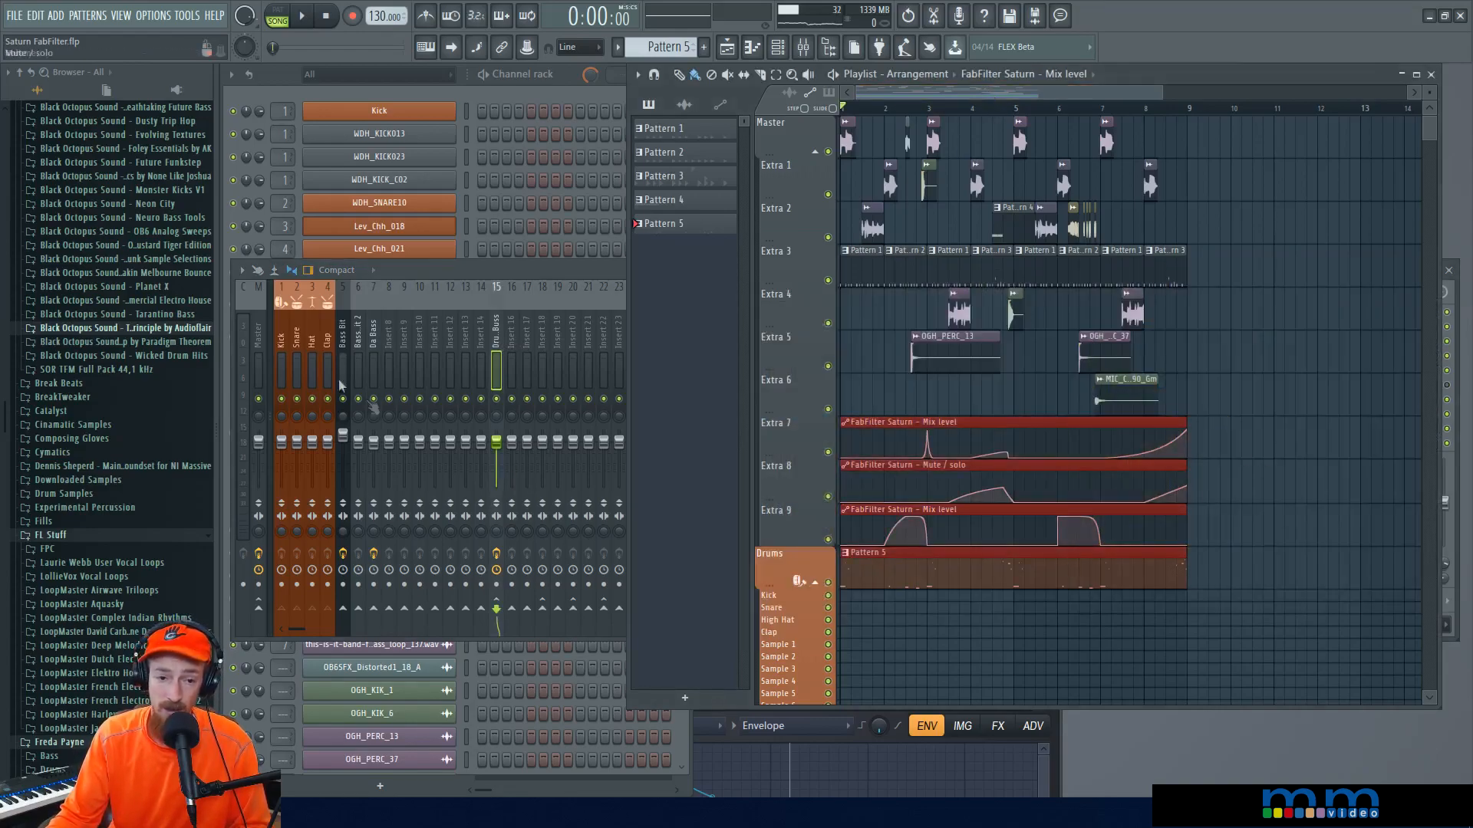
left_click(343, 322)
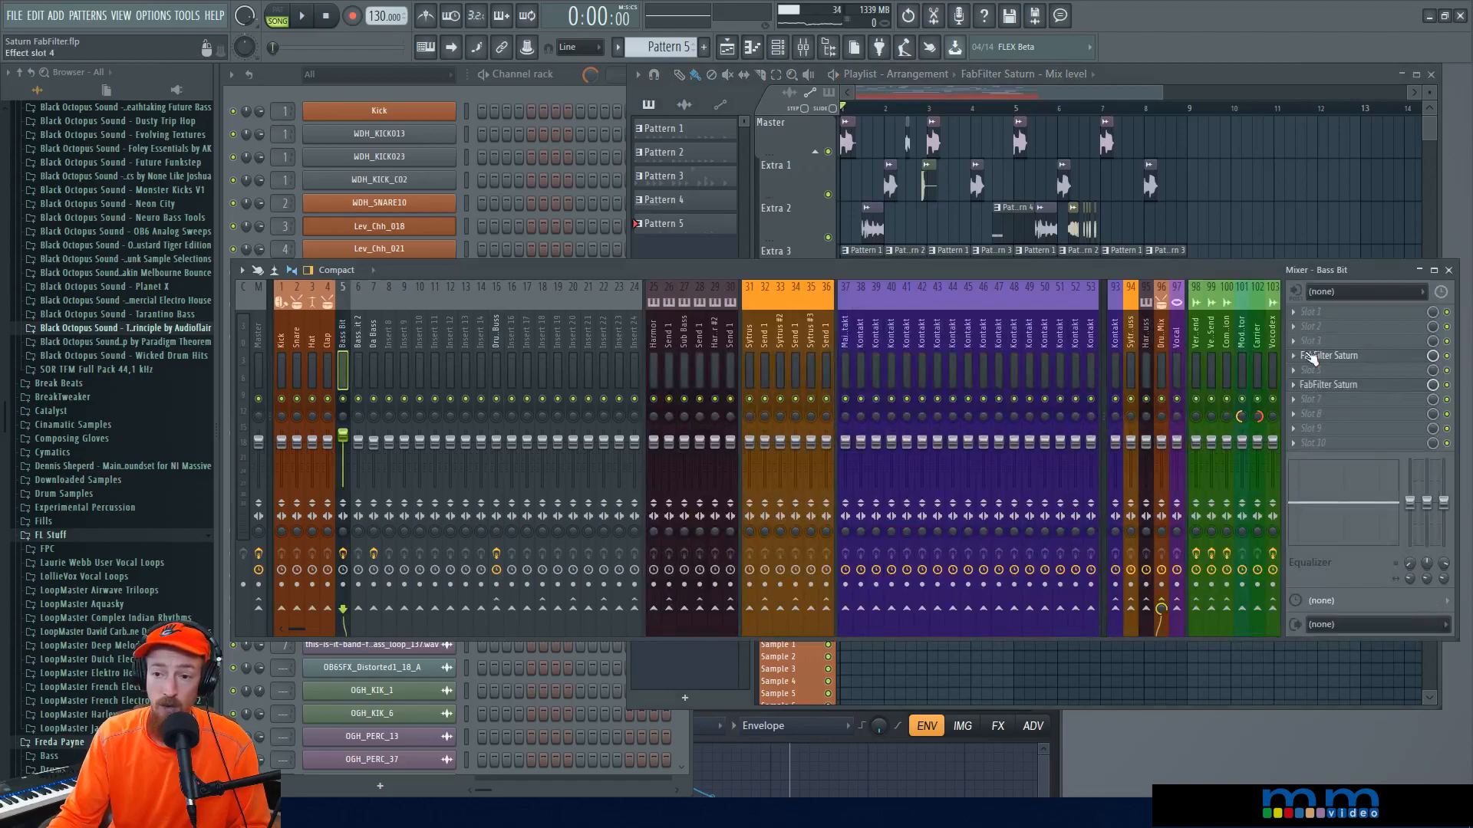
left_click(359, 345)
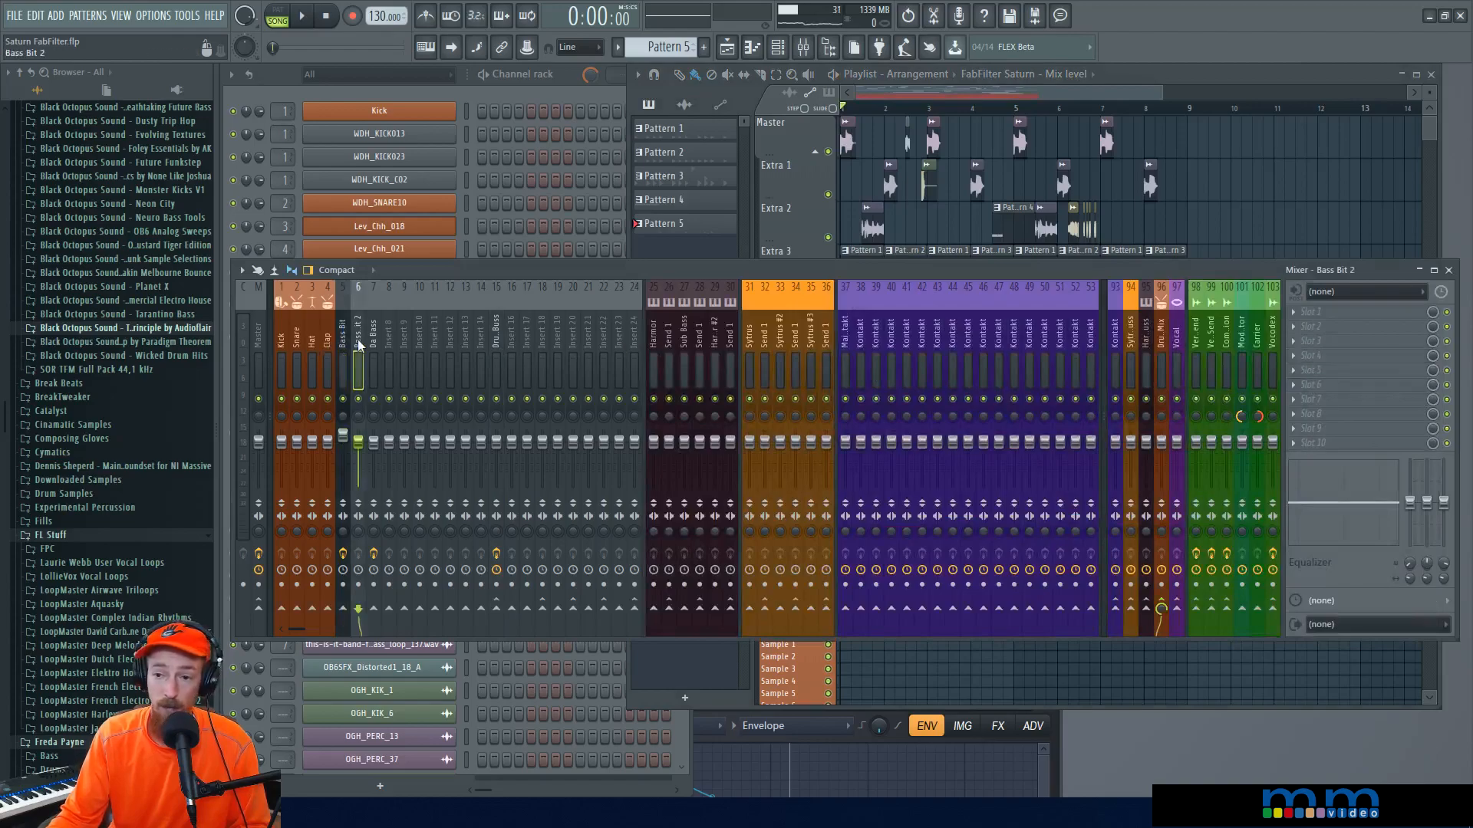
left_click(370, 344)
left_click(347, 351)
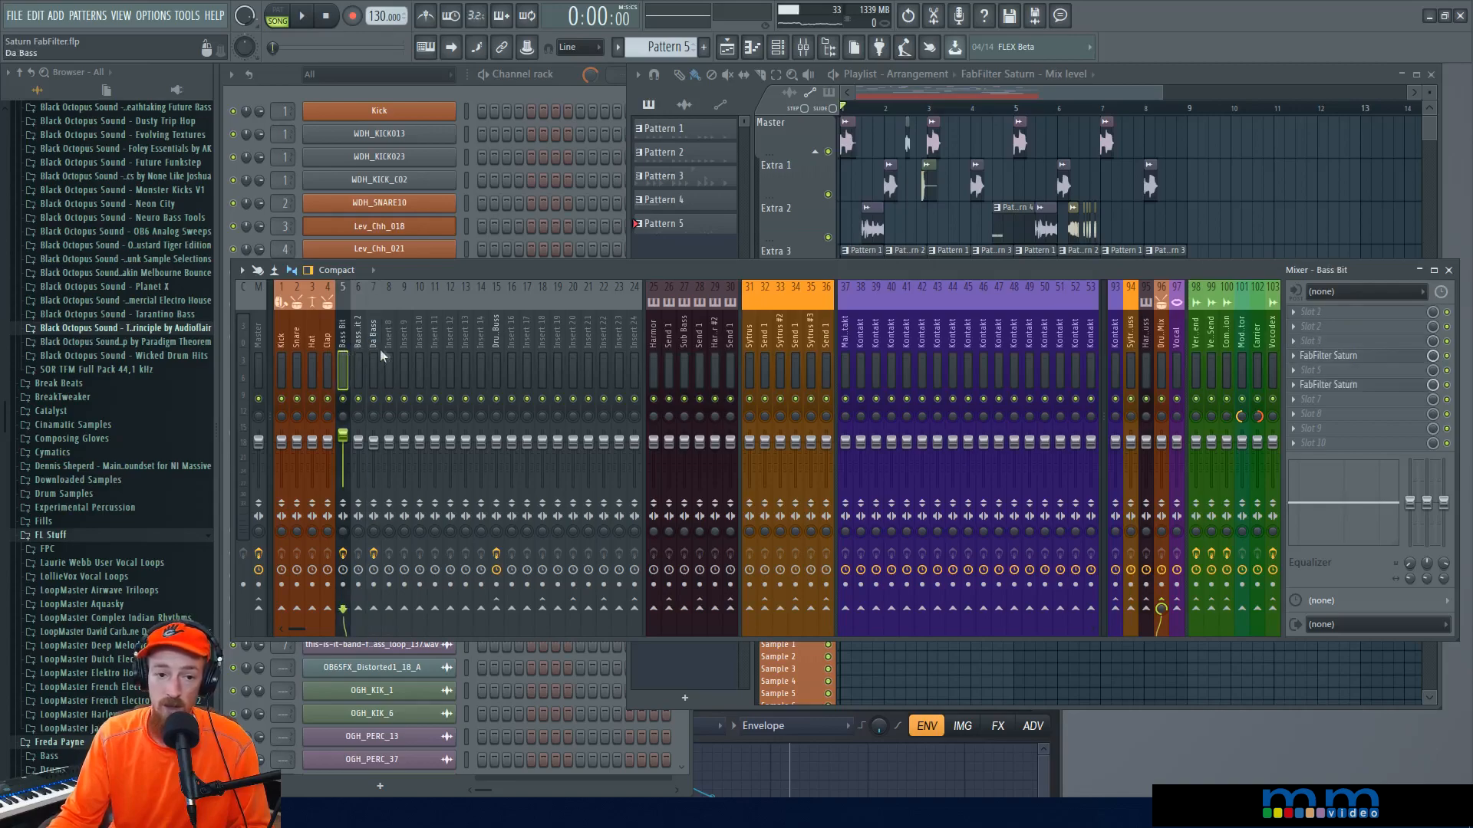
left_click(373, 350)
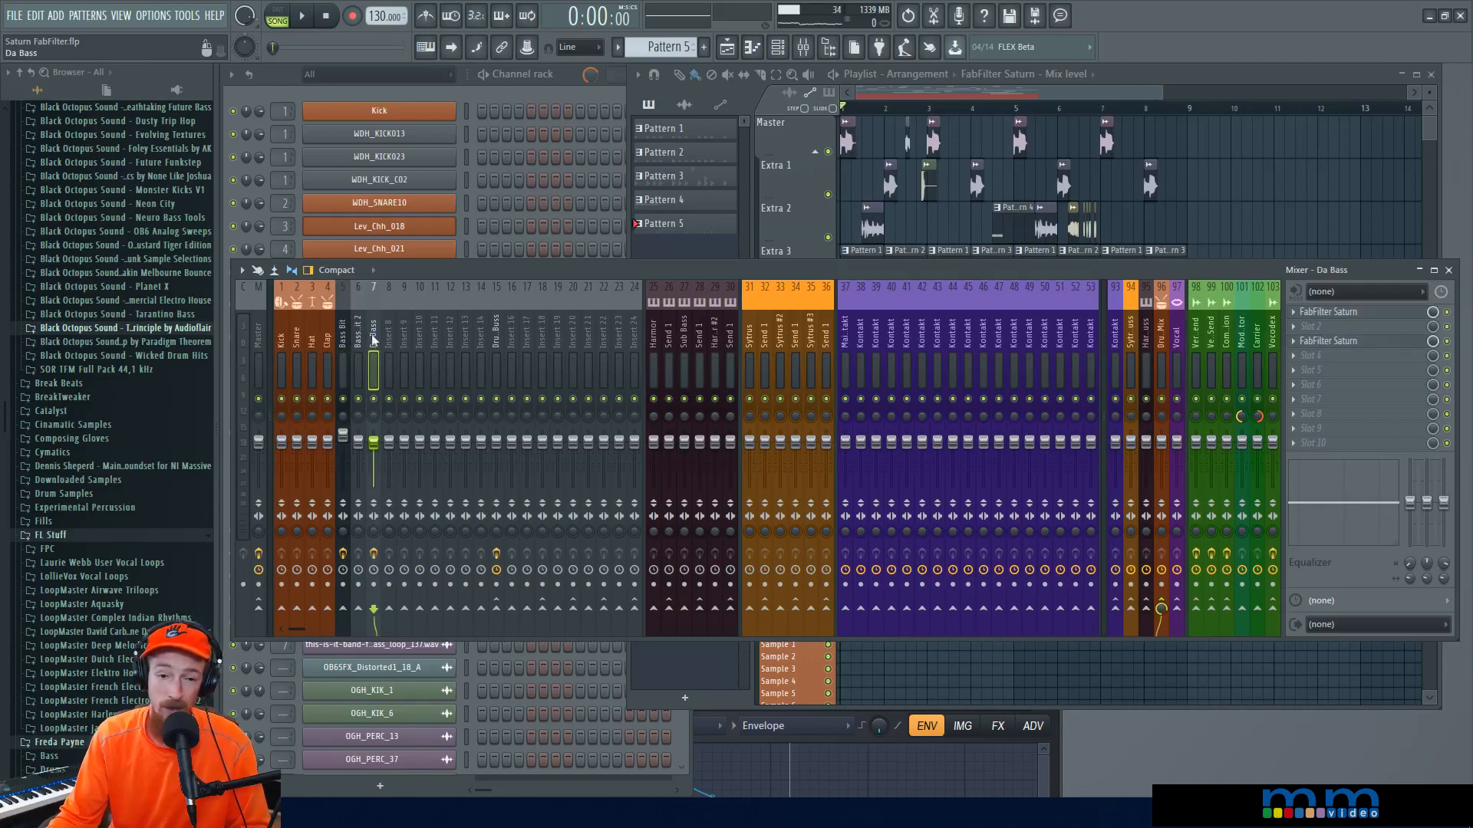
left_click(345, 351)
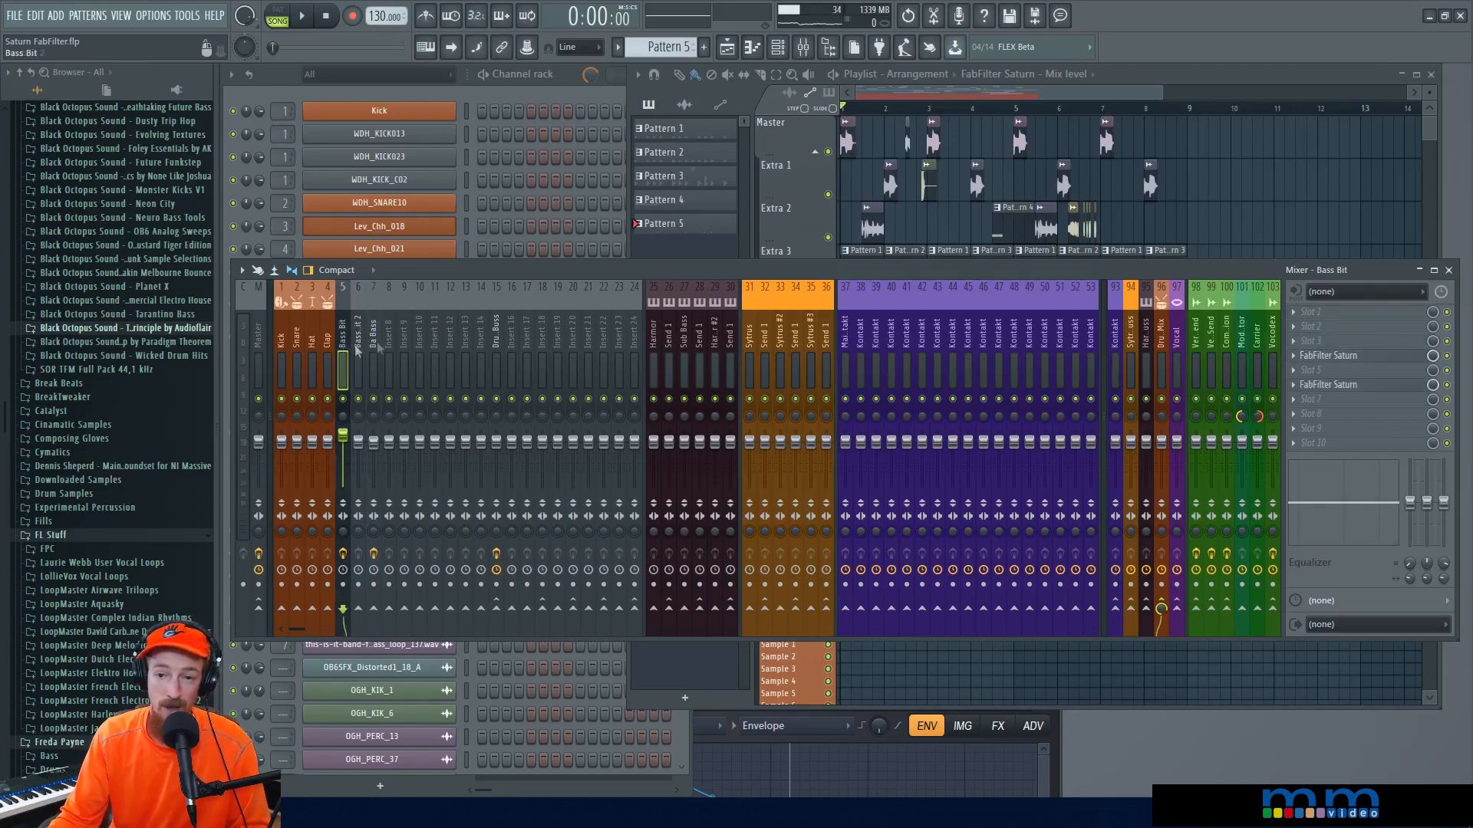
Step: Solo the Master playlist track and re-enable the Extra 1, Extra 2 and Extra 4 tracks alongside it
right_click(828, 151)
left_click(828, 195)
left_click(828, 238)
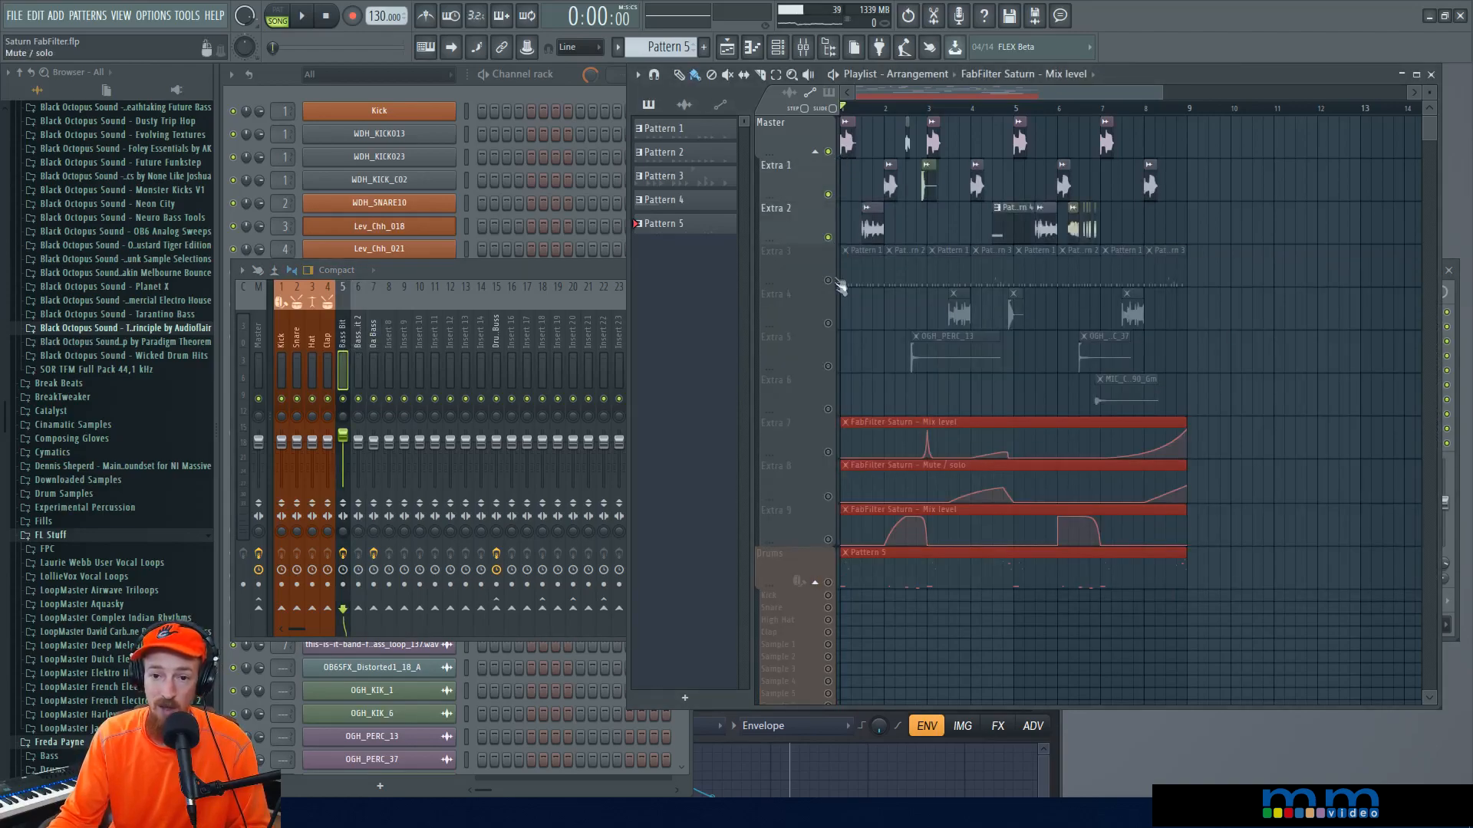
left_click(828, 323)
Step: Bypass all effects on the Da Bass mixer track and play the arrangement to hear the dry bass
left_click(350, 354)
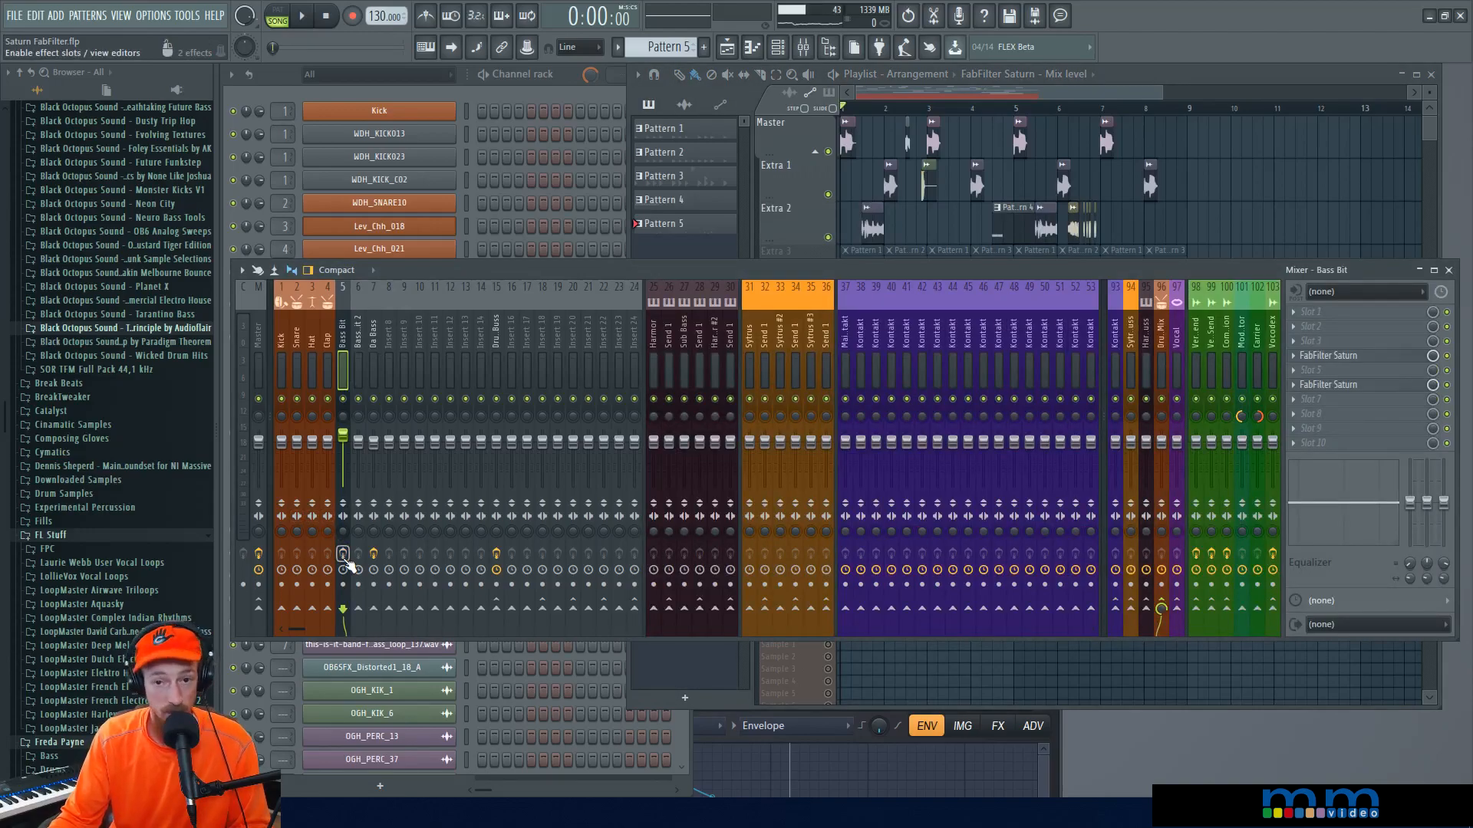
left_click(374, 349)
left_click(374, 553)
key("space")
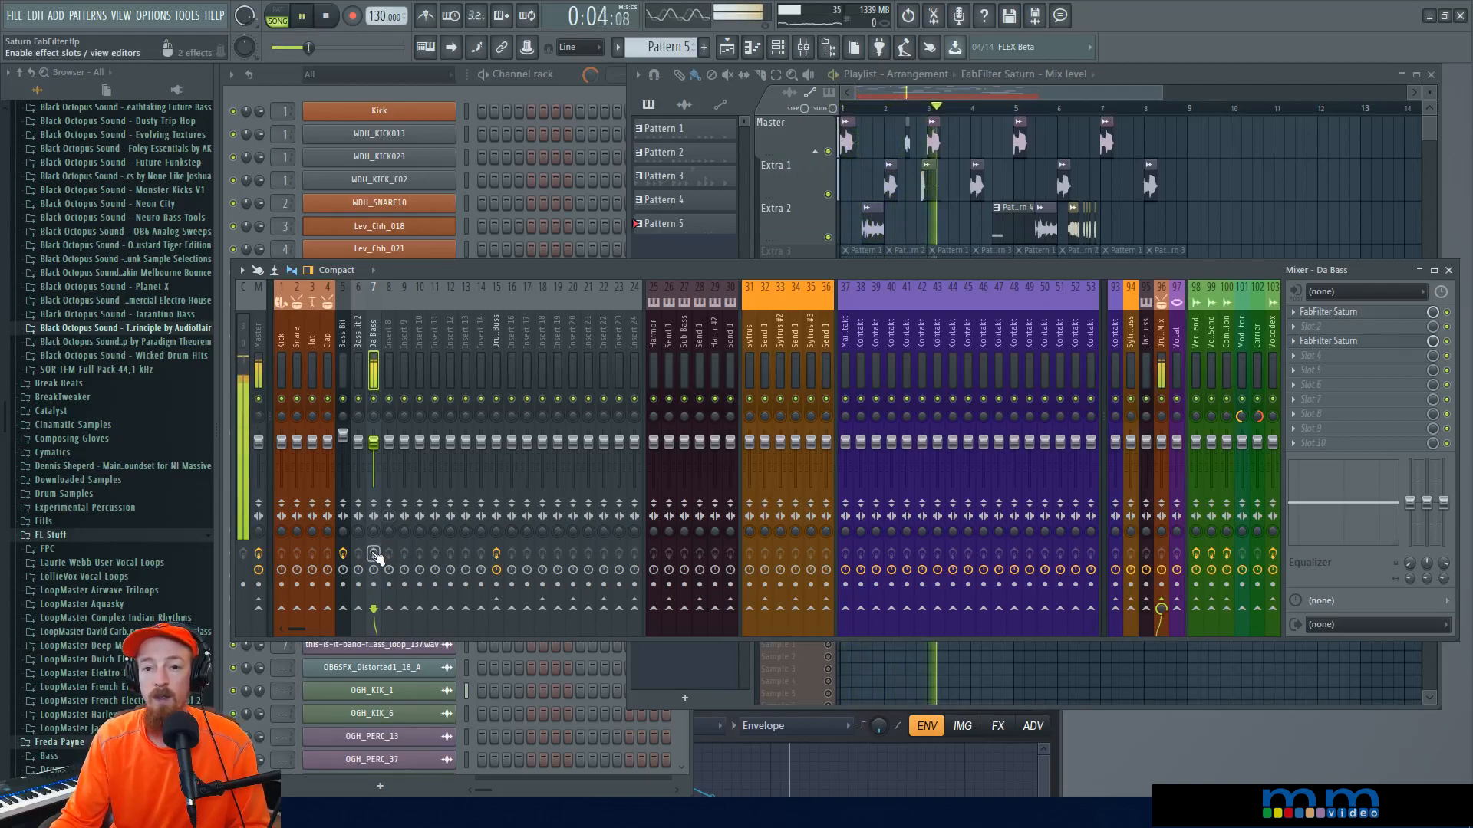
key("space")
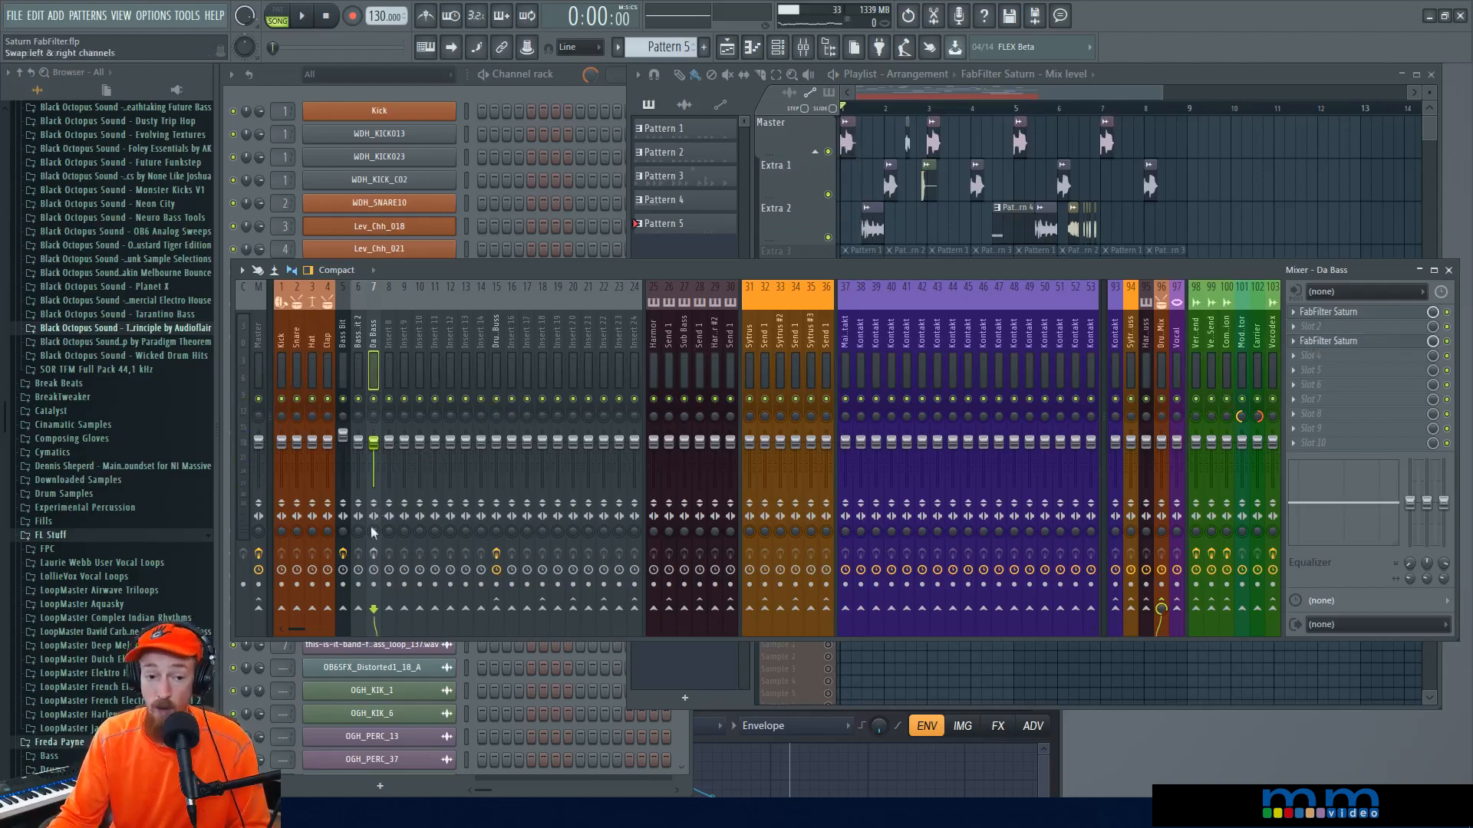
Step: Replay the bass and re-enable the effects on the Da Bass track to compare dry and processed sound
key("space")
key("space")
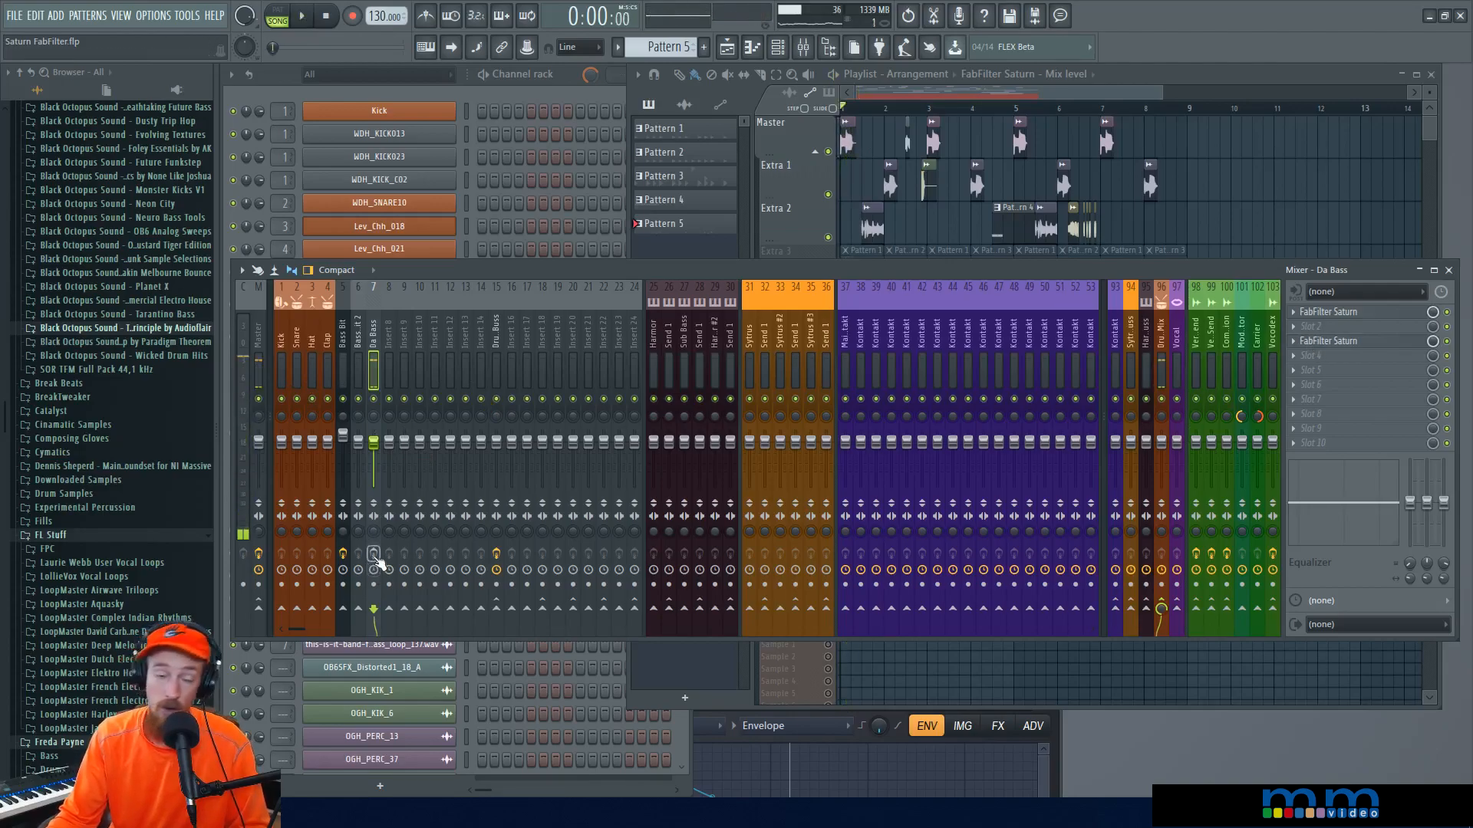
key("space")
key("space")
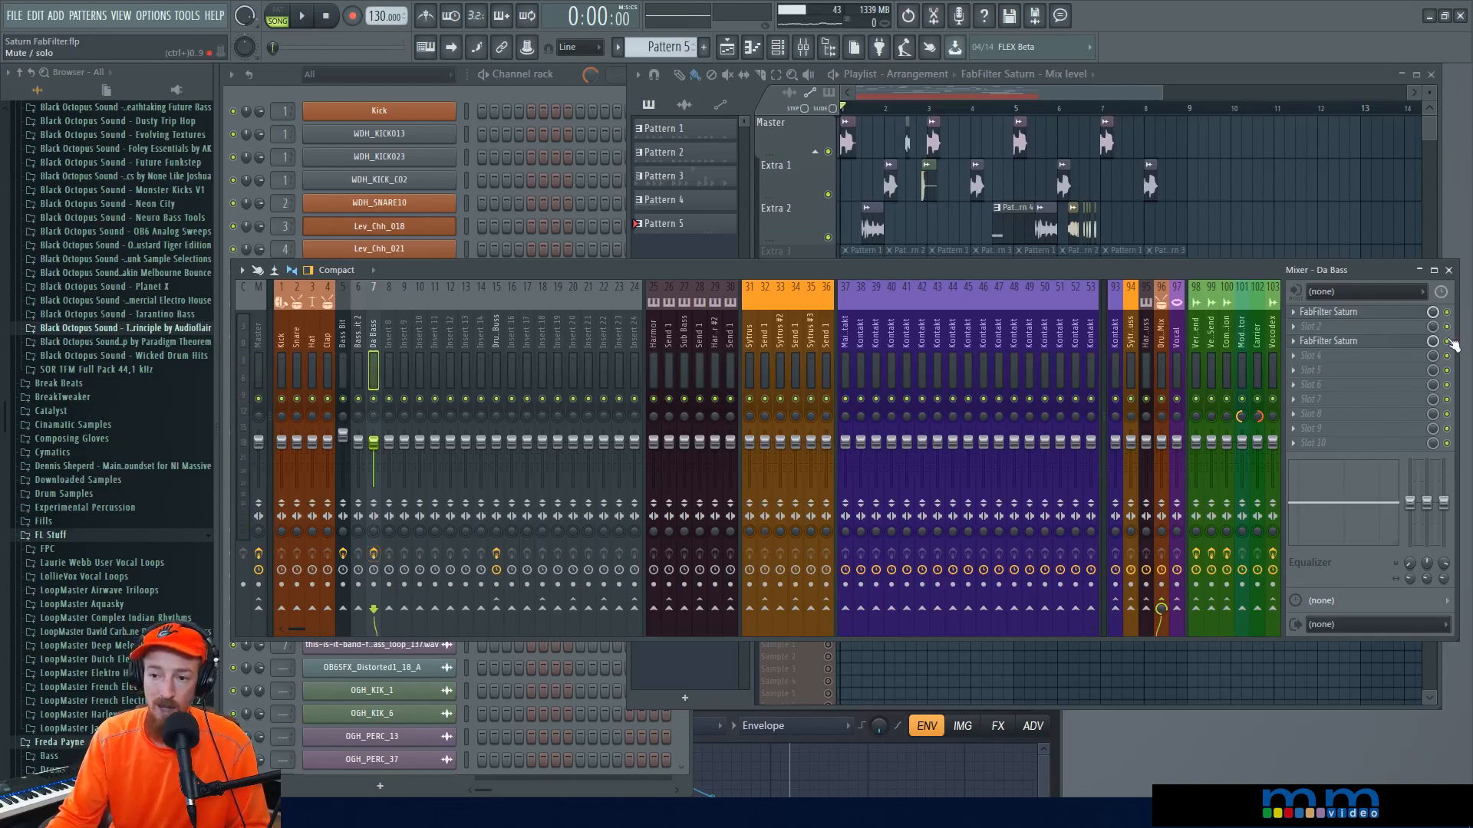
Step: Inspect the two FabFilter Saturn instances on Da Bass, in slots 1 and 3, and close each one again
left_click(1344, 316)
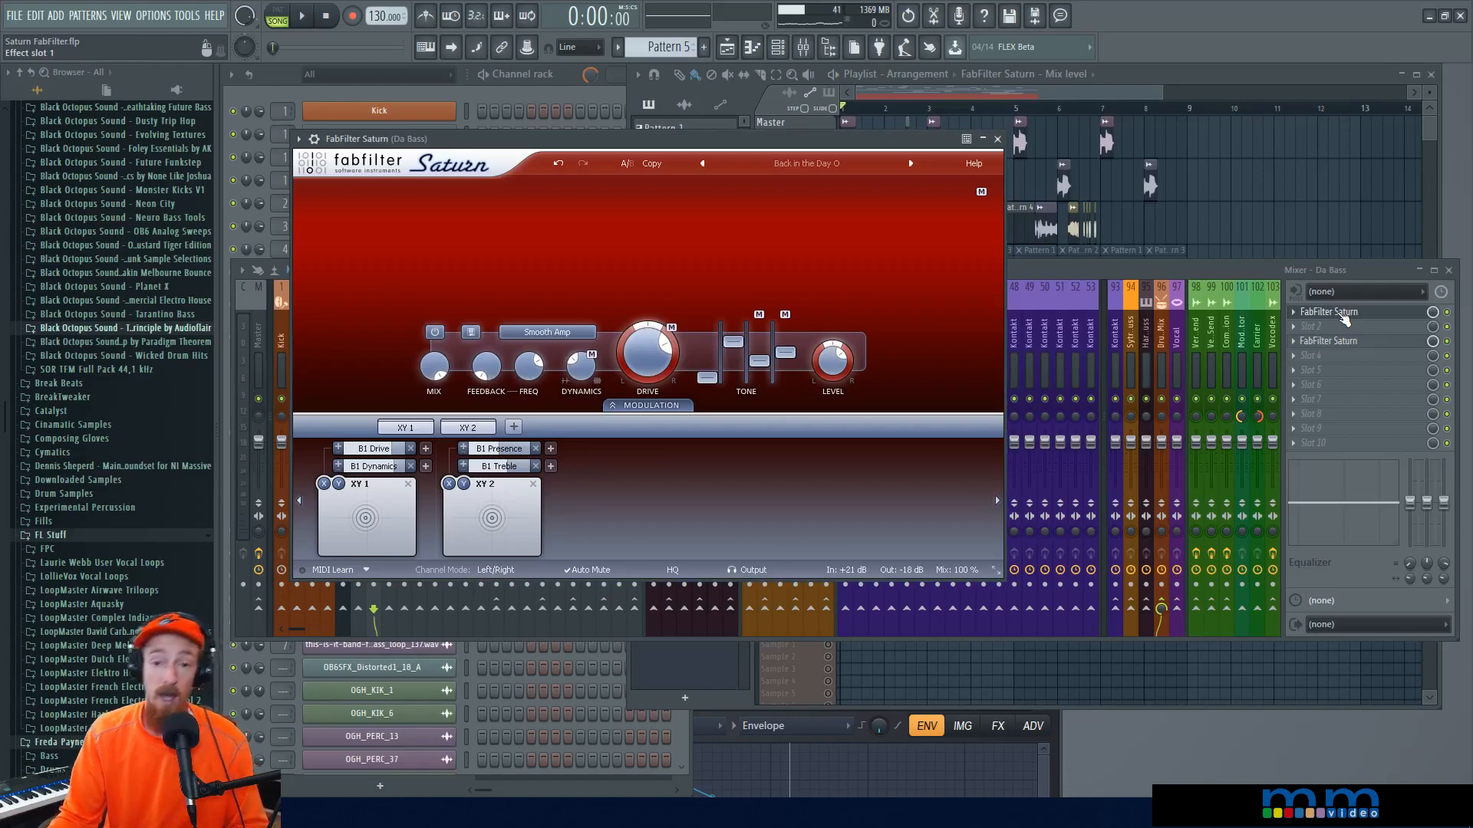
left_click(1345, 316)
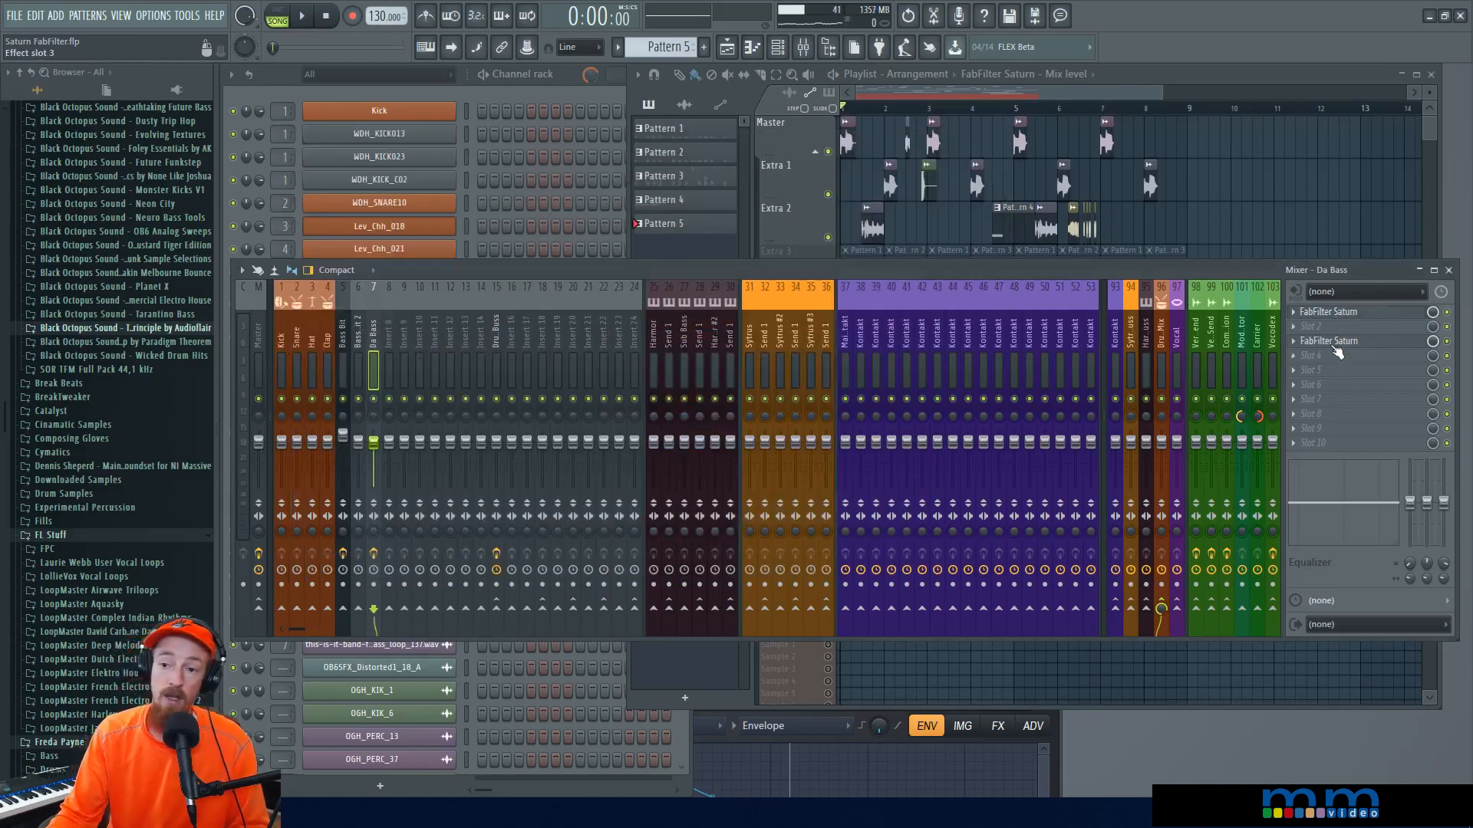
left_click(1333, 345)
left_click(1334, 345)
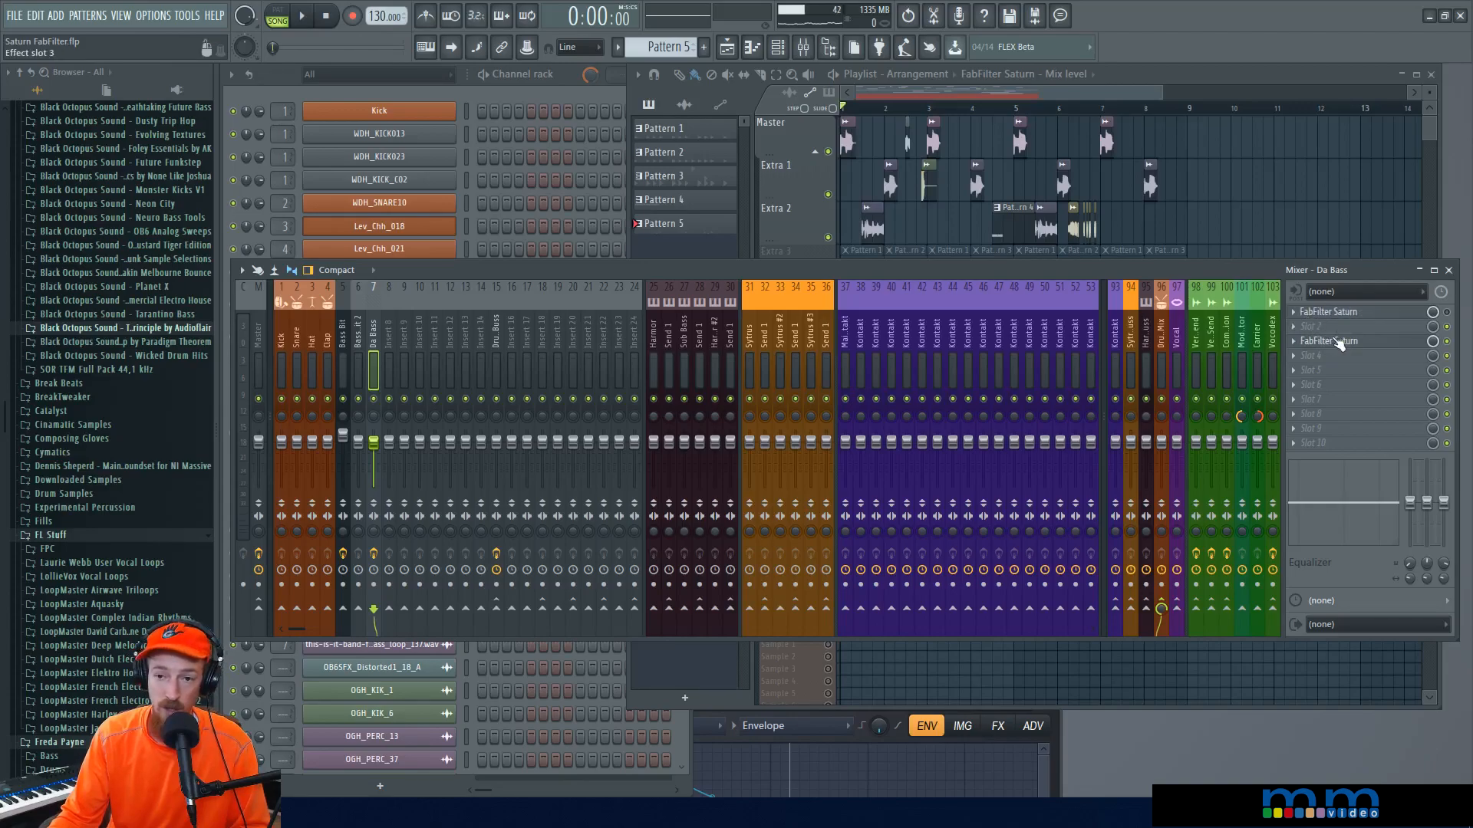
Step: Play the bass while toggling the FabFilter Saturn slots on Da Bass to compare how they sound
key("space")
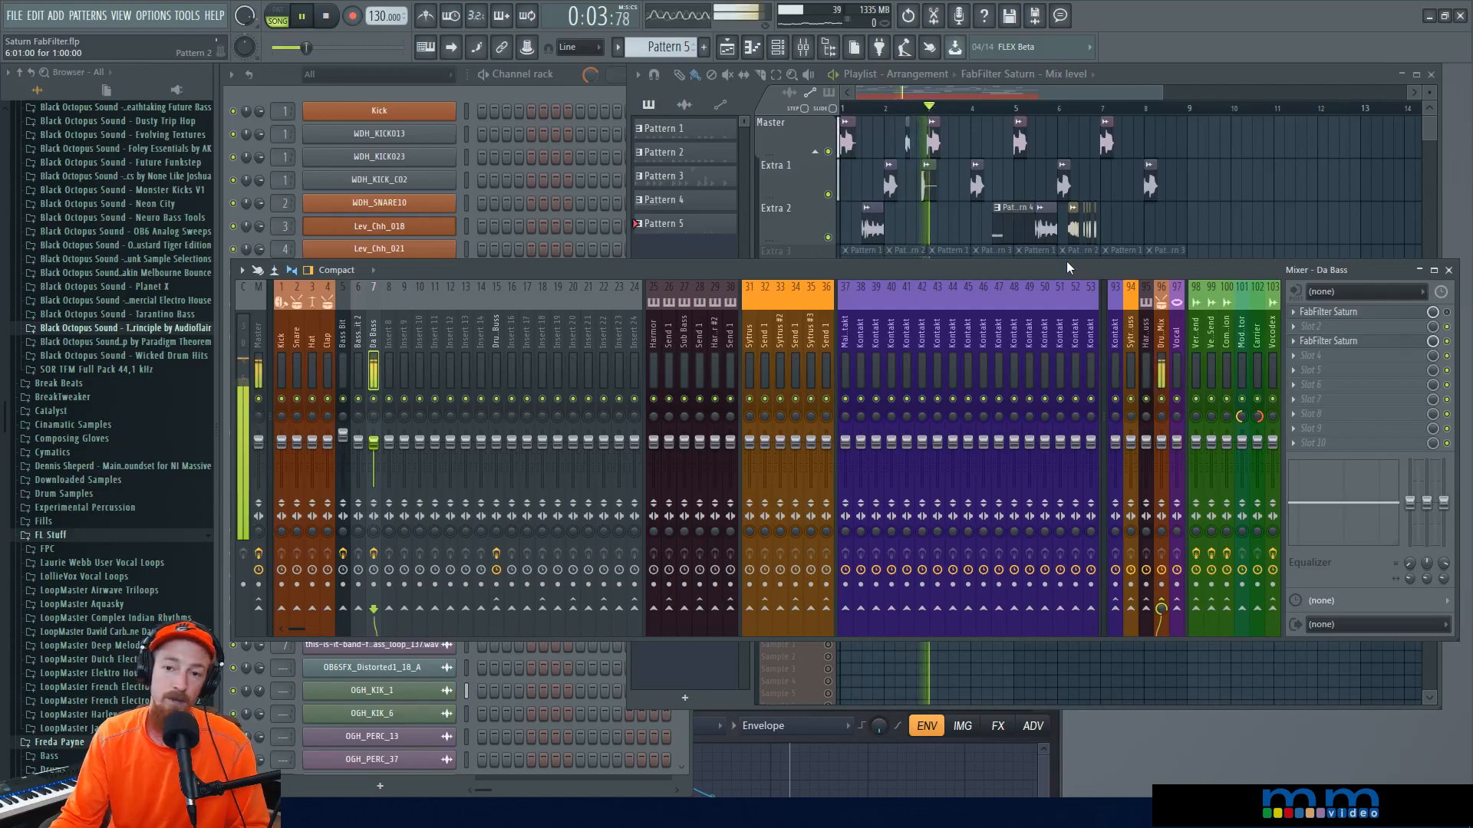
key("space")
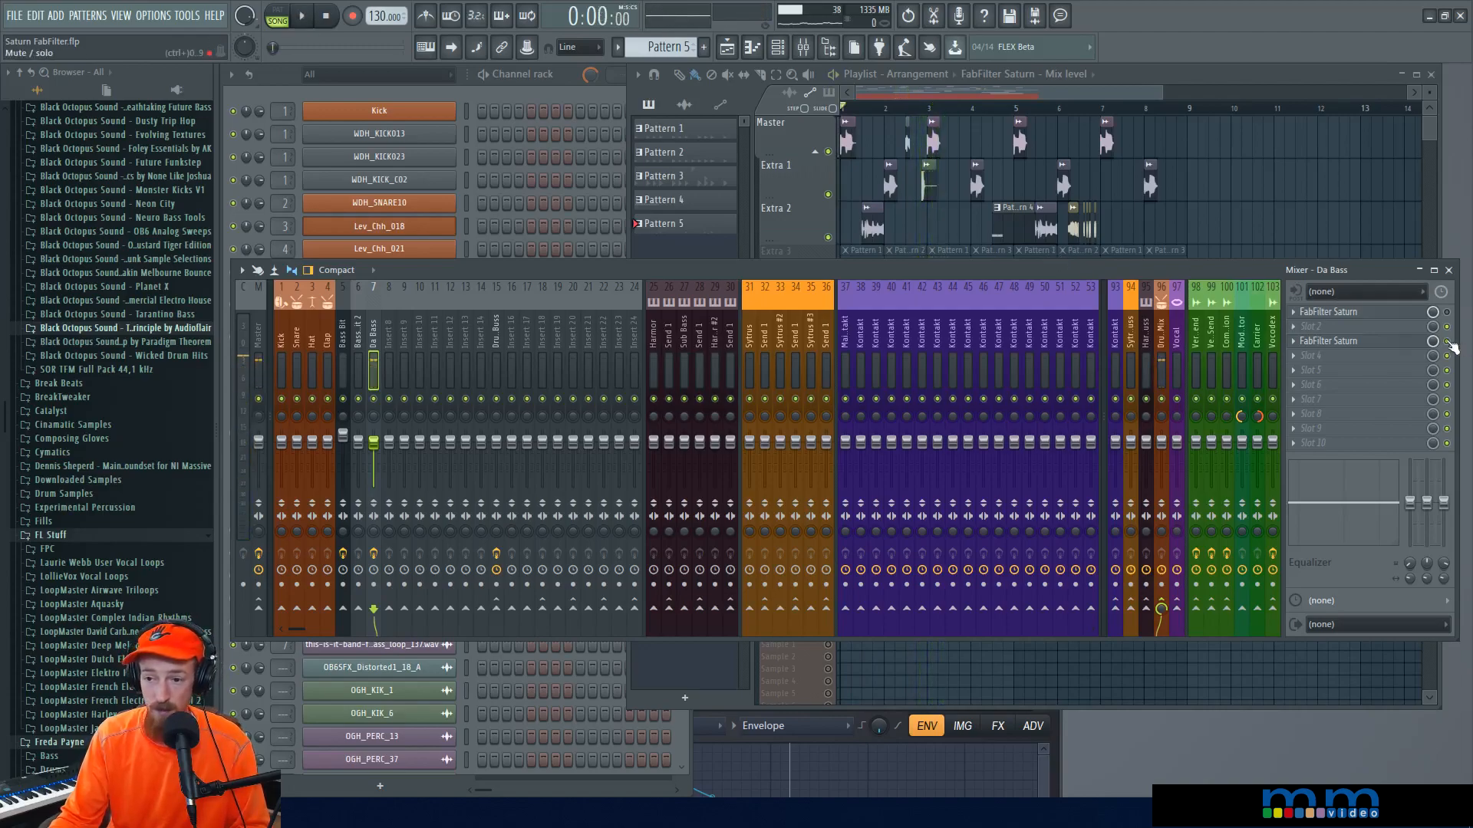
key("space")
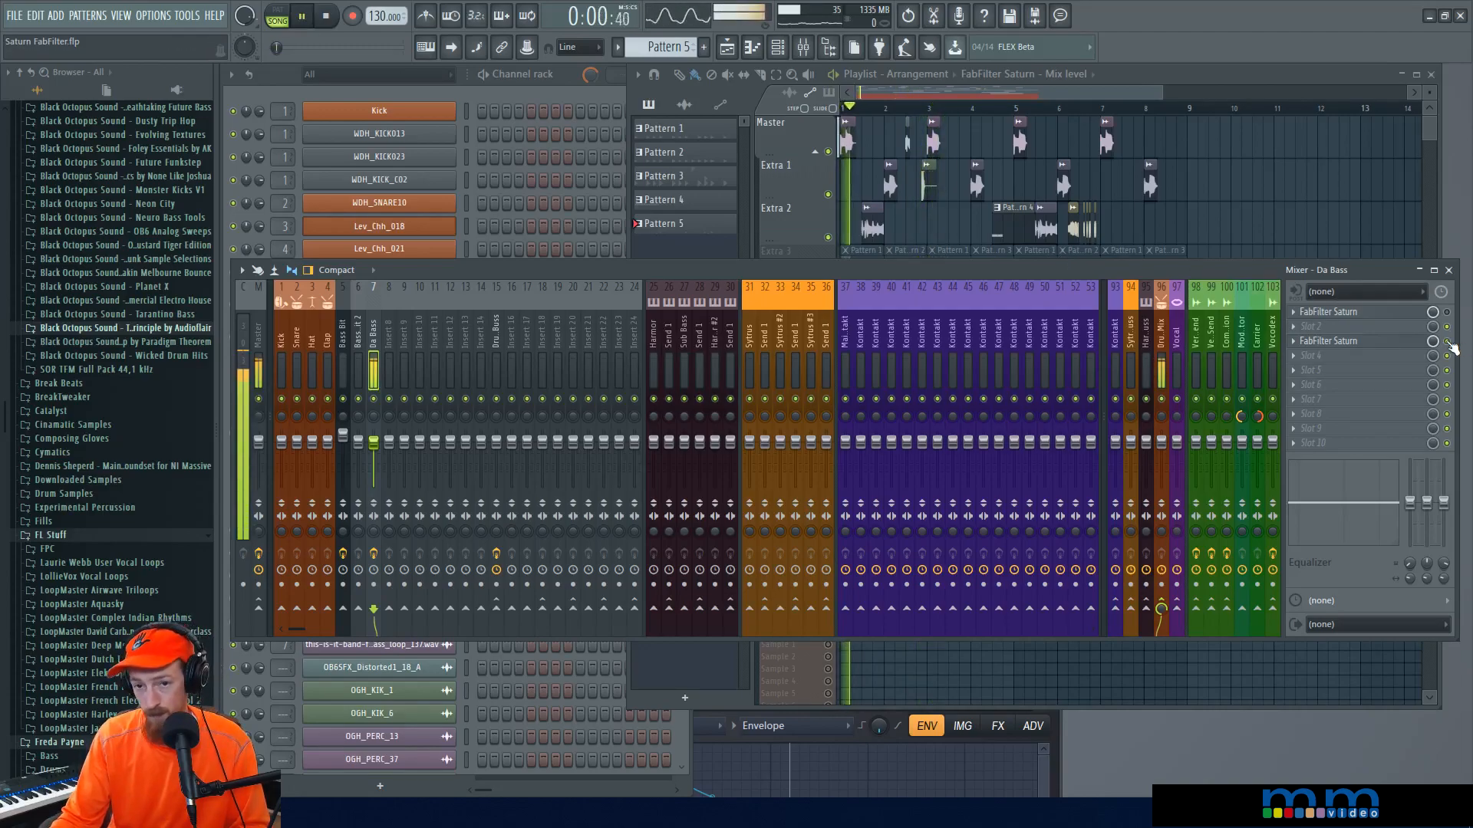
key("space")
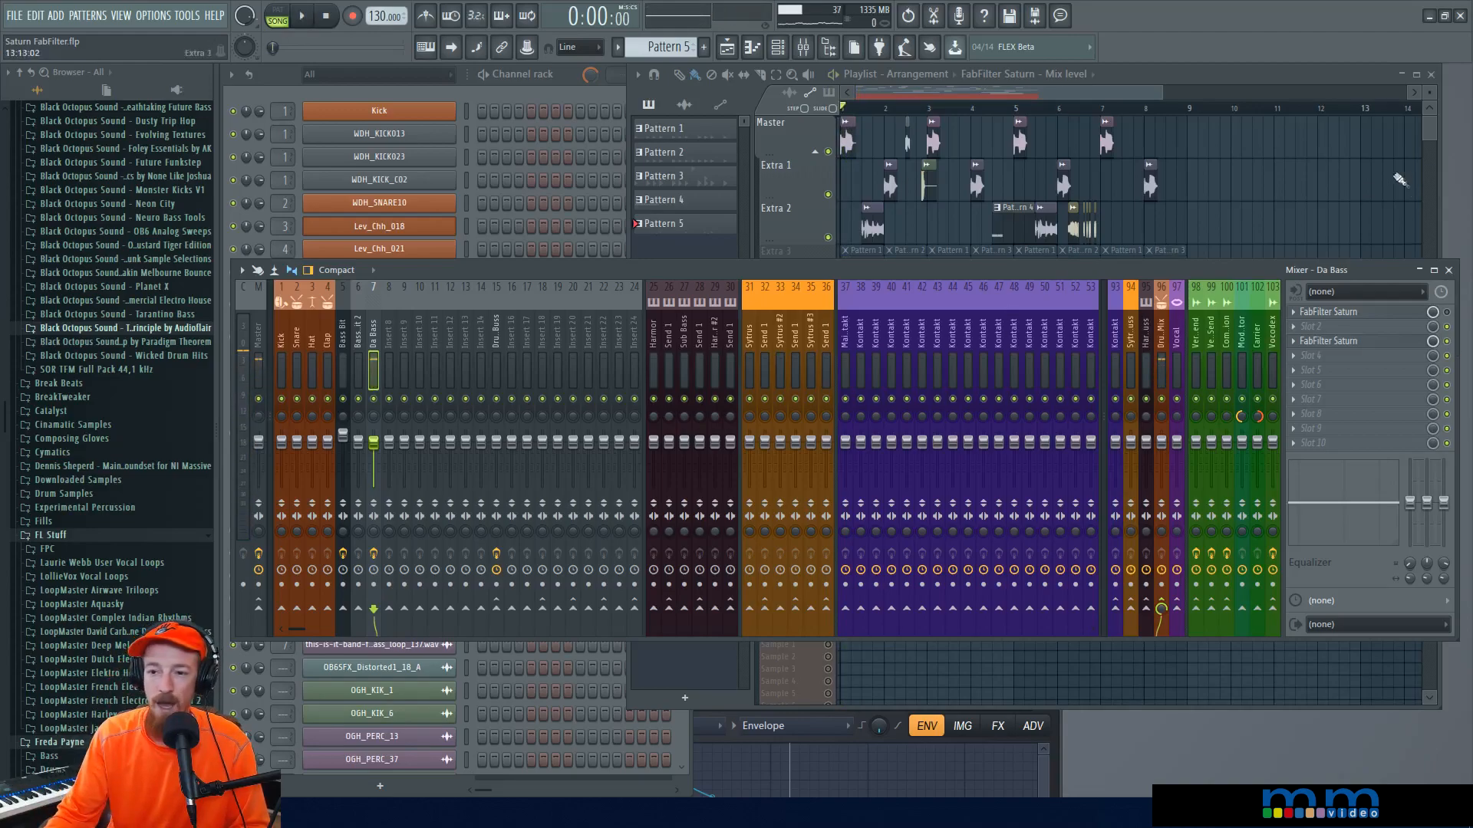
Step: Open both FabFilter Saturn instances of Da Bass side by side and play the bass to inspect the slot 1 spectrum
left_click(1409, 318)
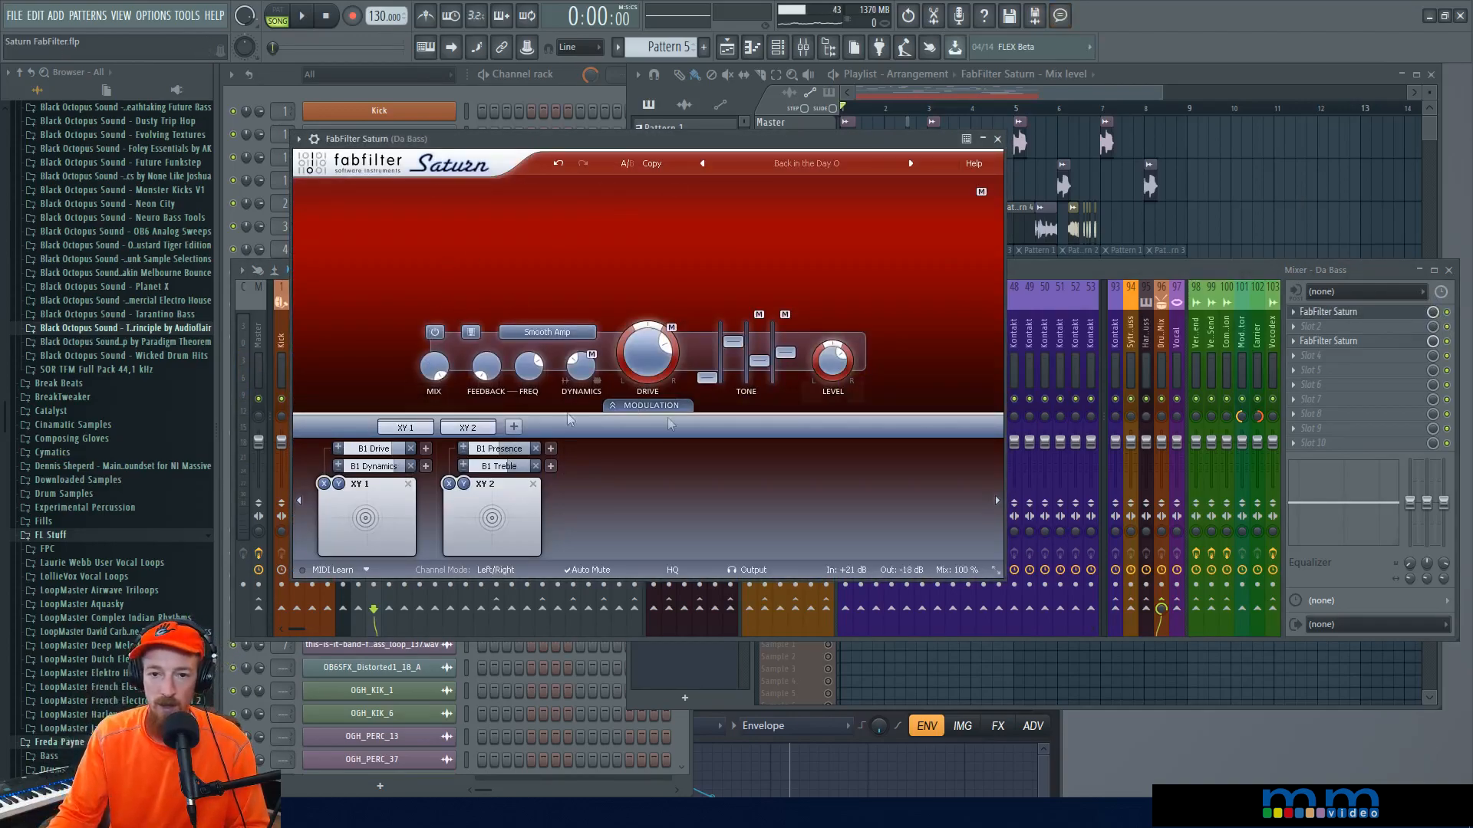
left_click_drag(613, 139, 543, 135)
key("space")
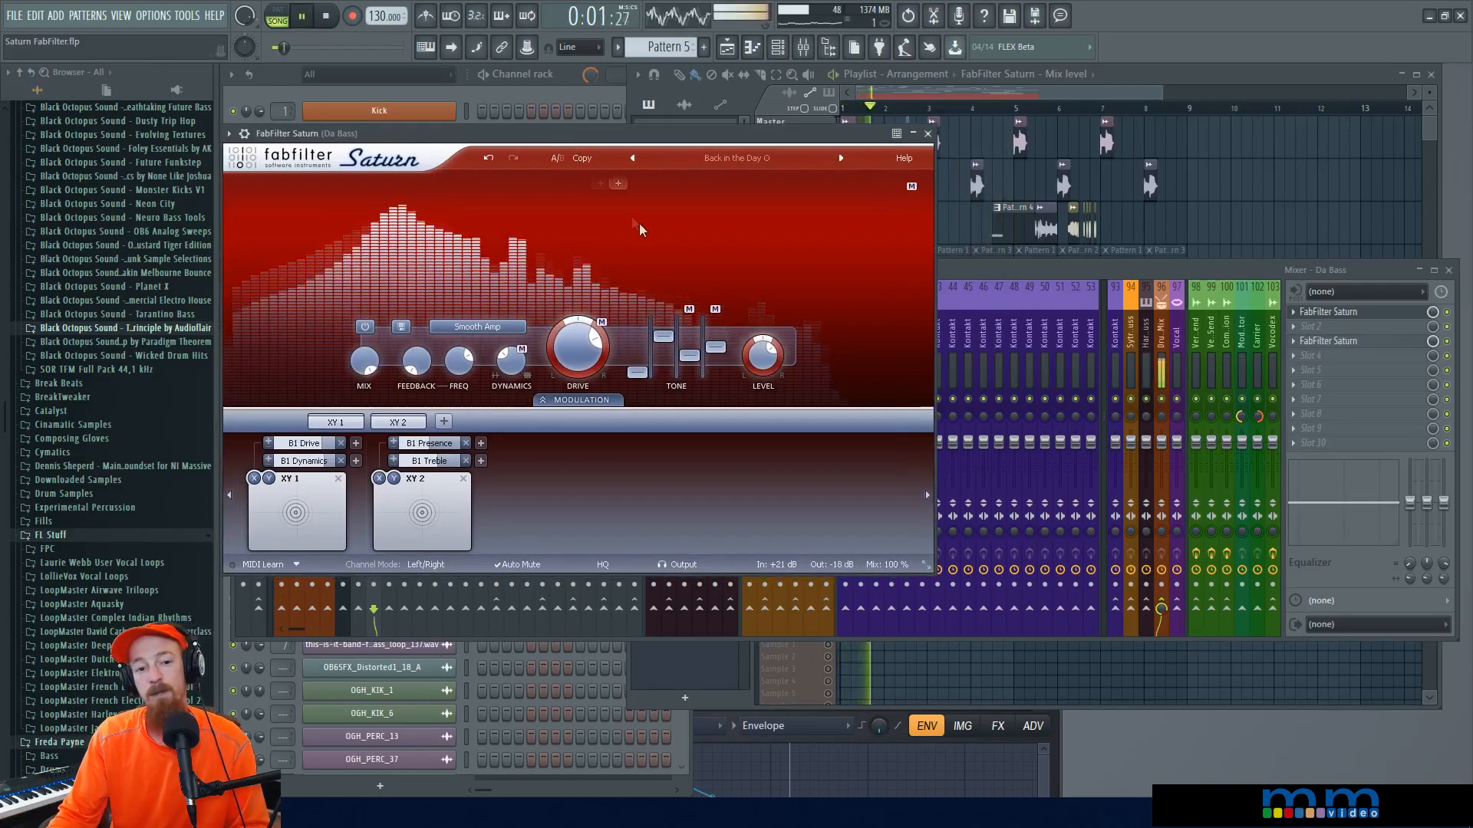
key("space")
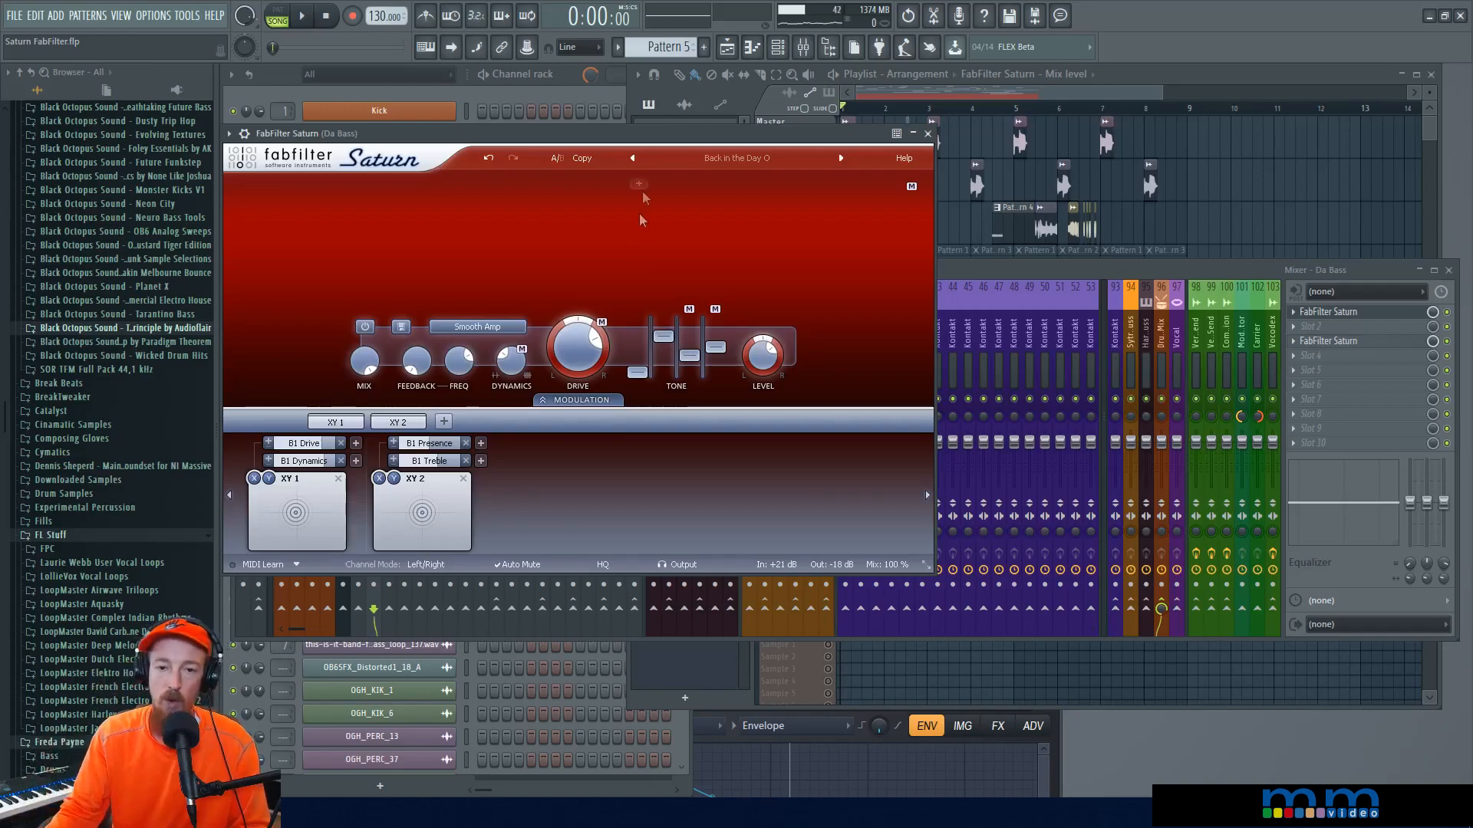
left_click_drag(690, 142, 713, 134)
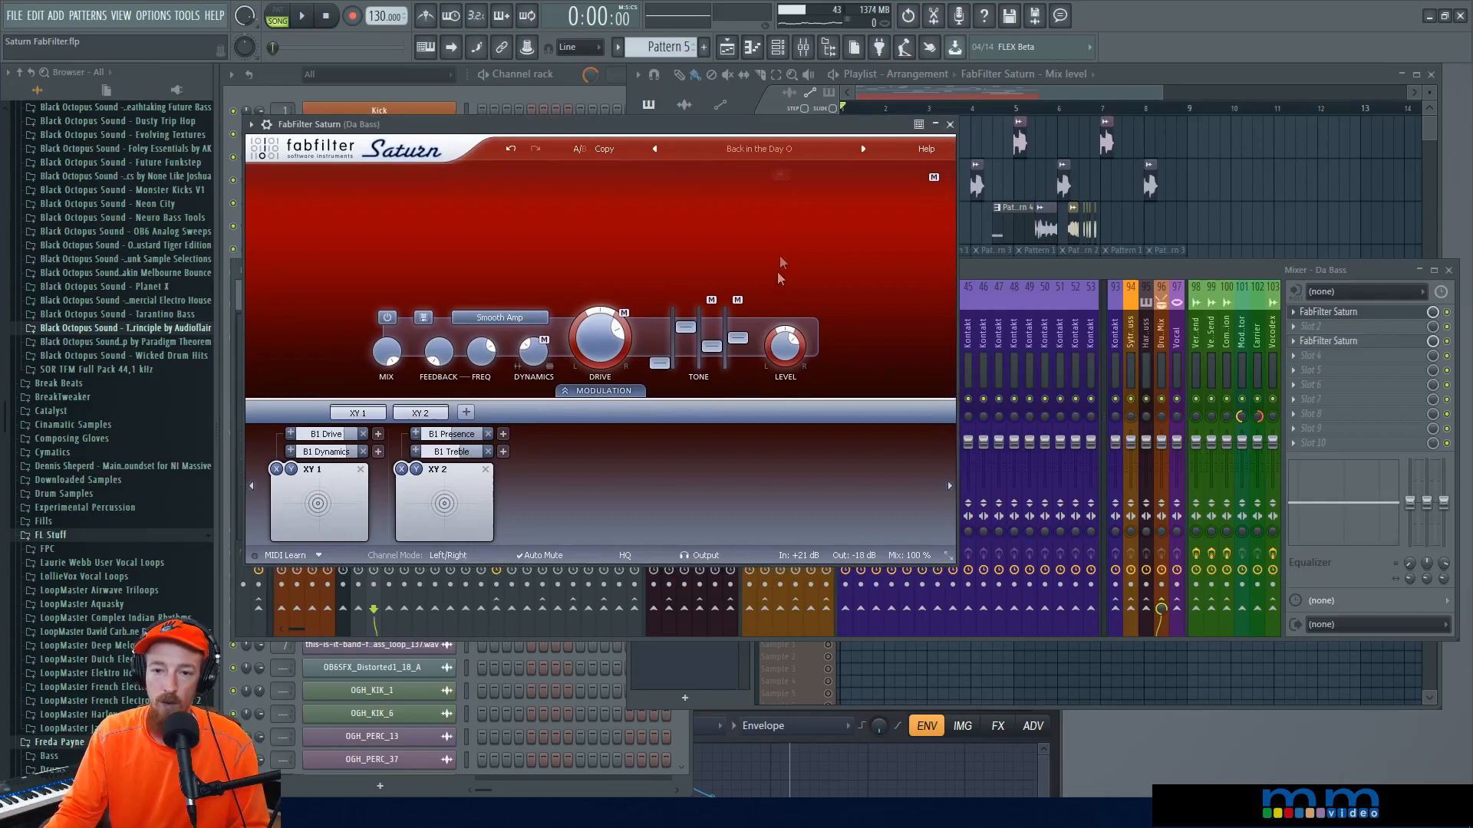
key("space")
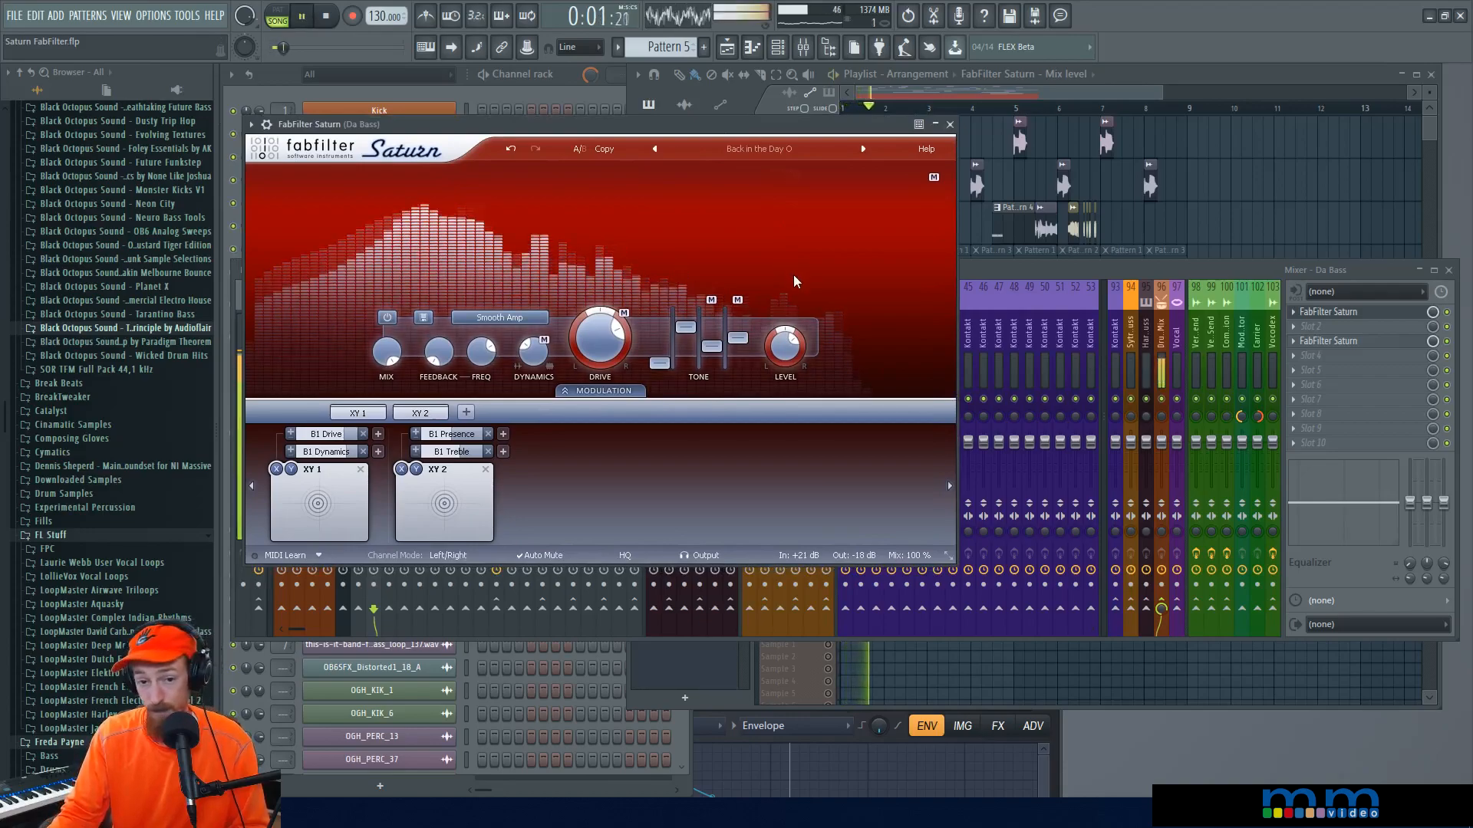
key("space")
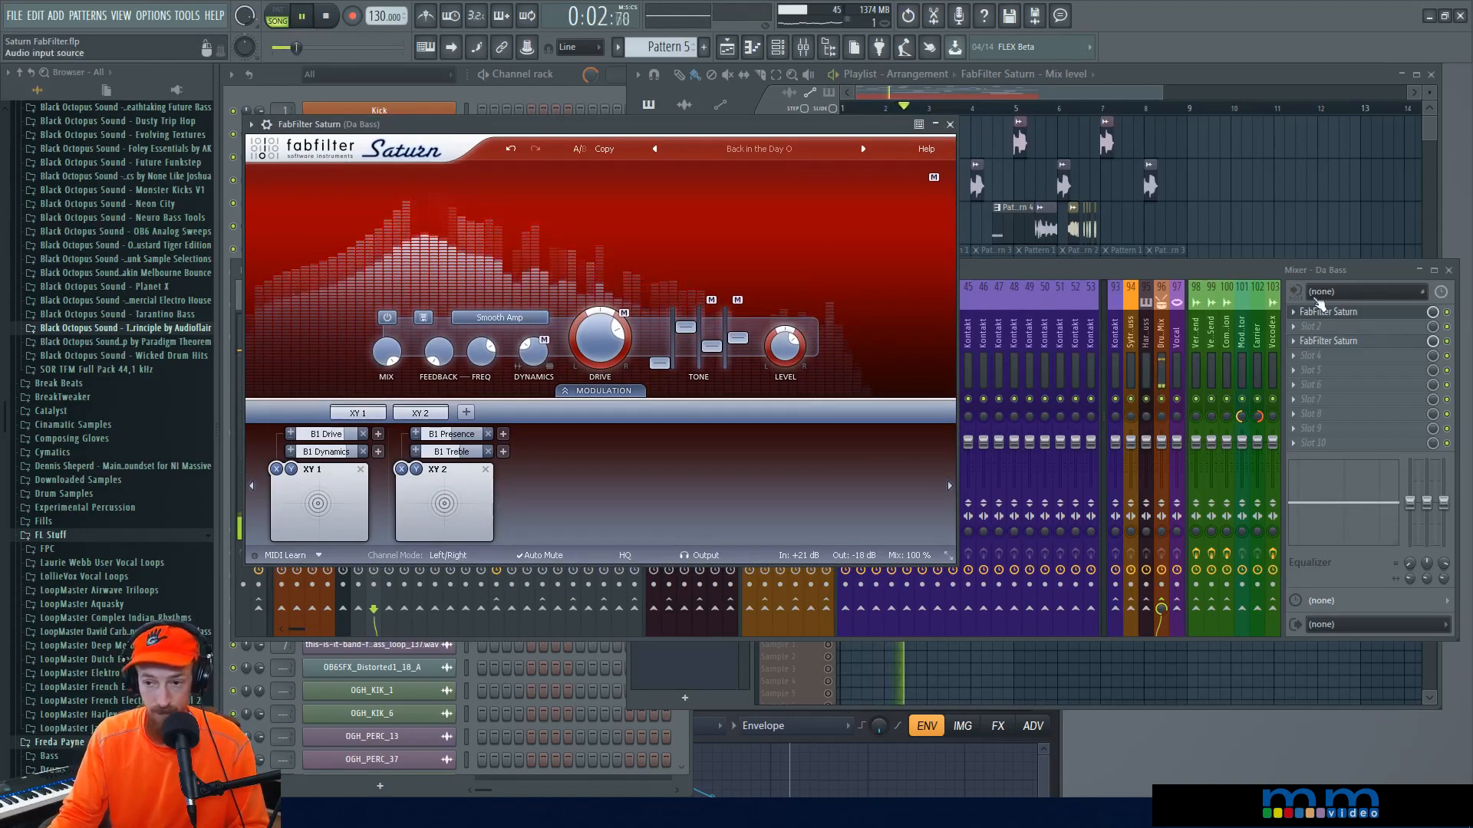
left_click(1352, 349)
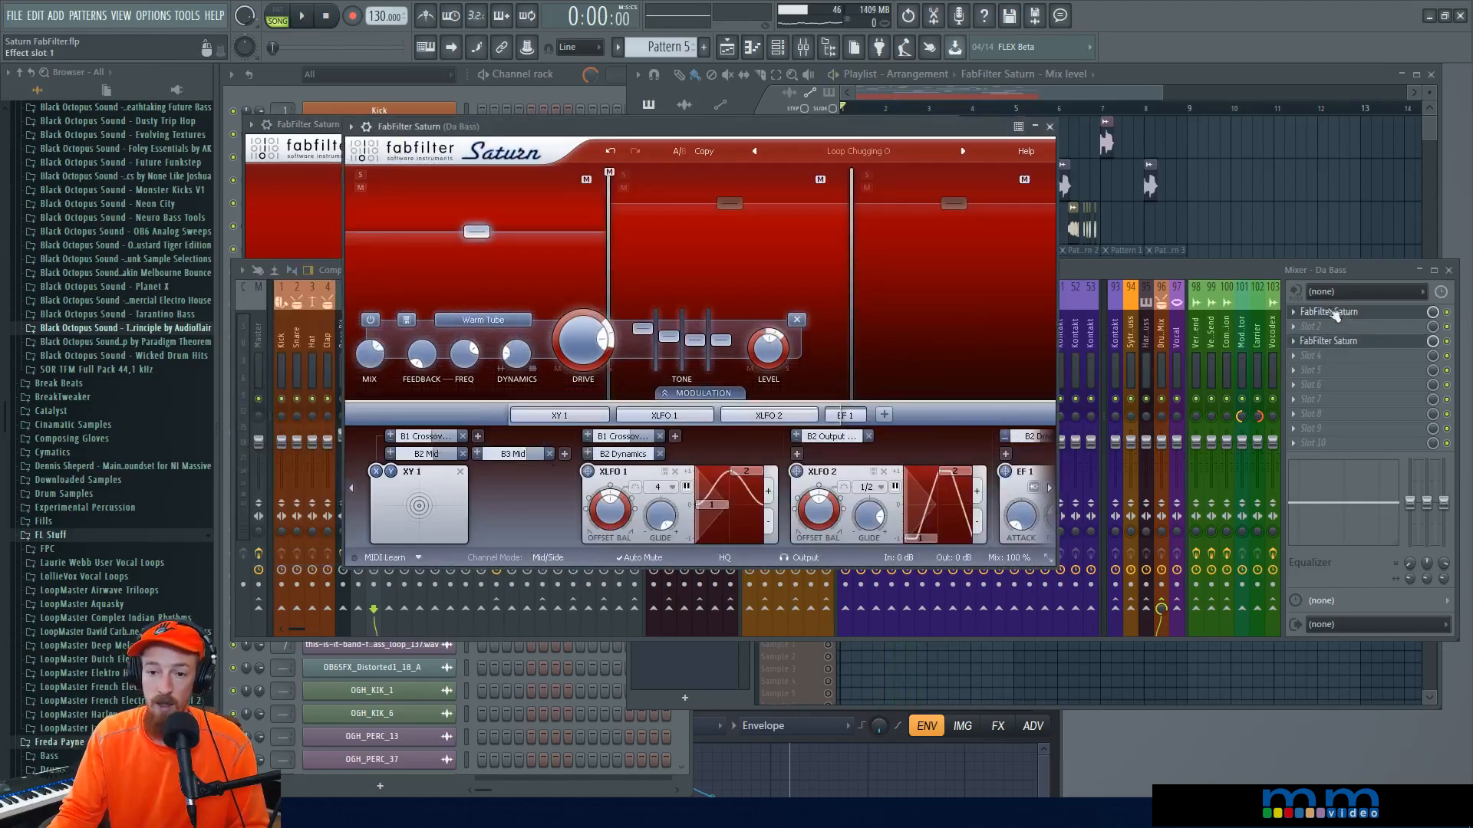
left_click_drag(678, 130, 713, 128)
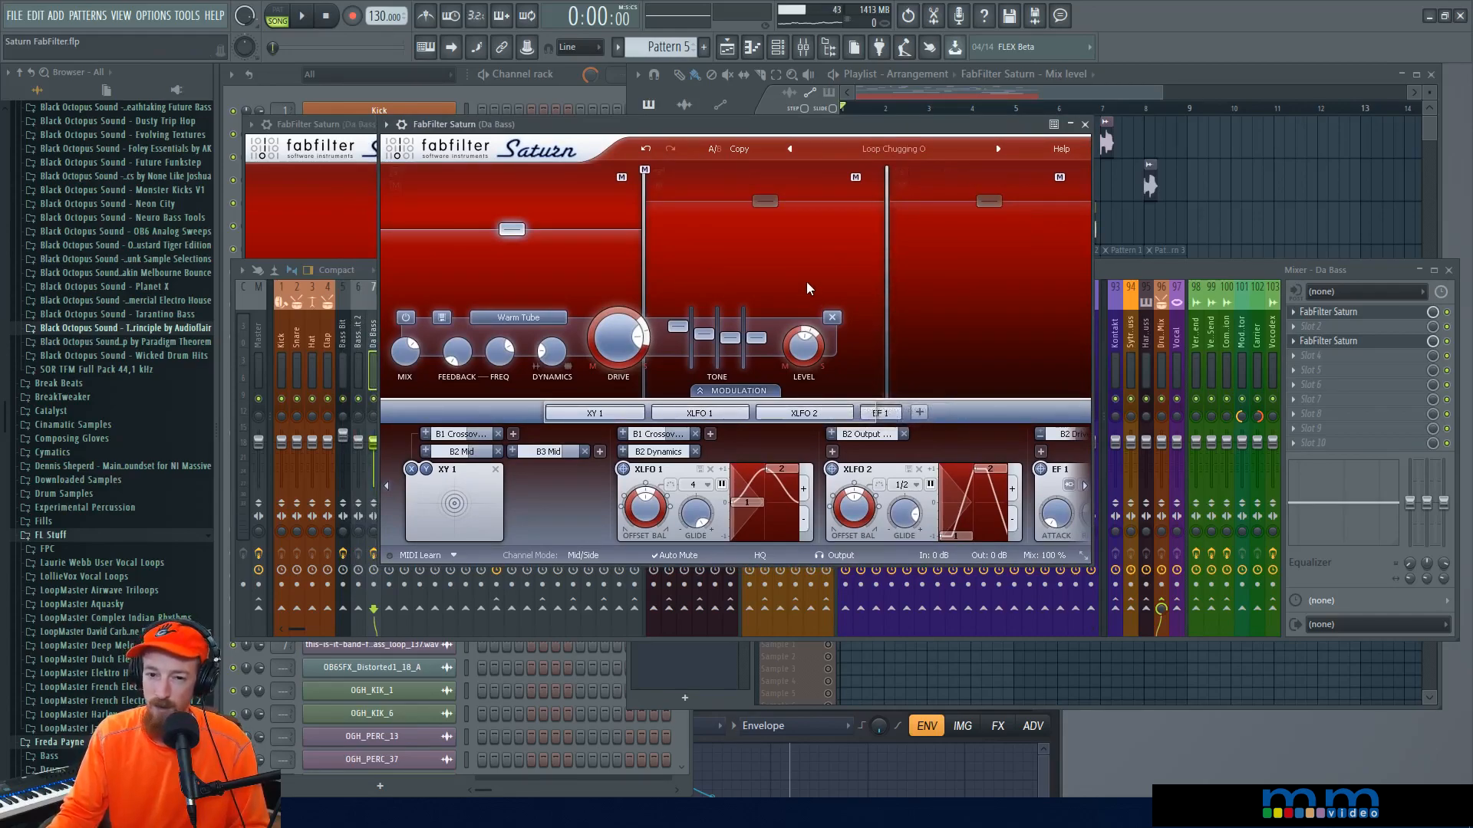
Step: Try adding a low band split in the slot 1 FabFilter Saturn with its crossover at 40 Hz, and undo it
left_click(323, 187)
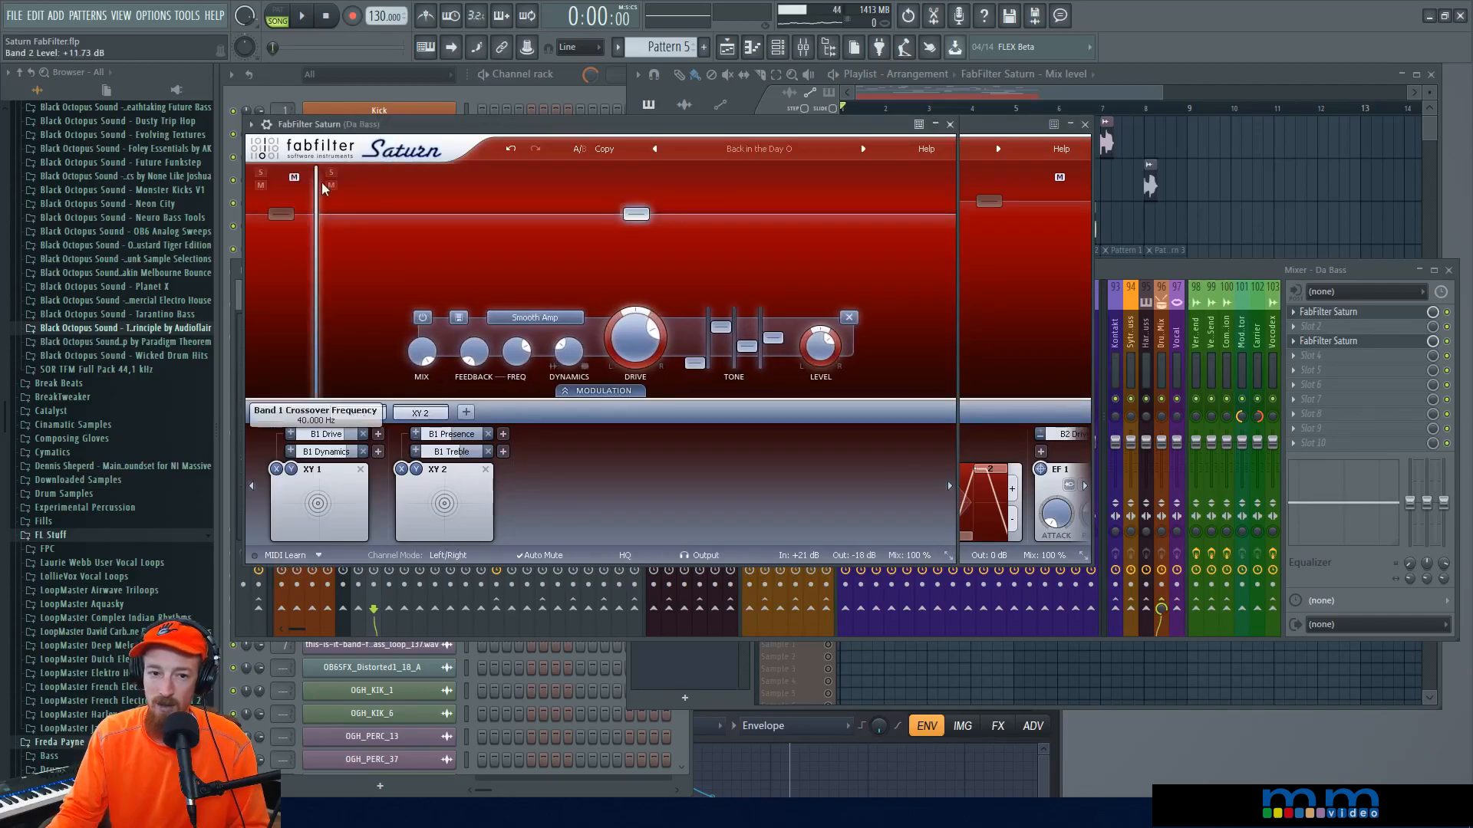
left_click(511, 150)
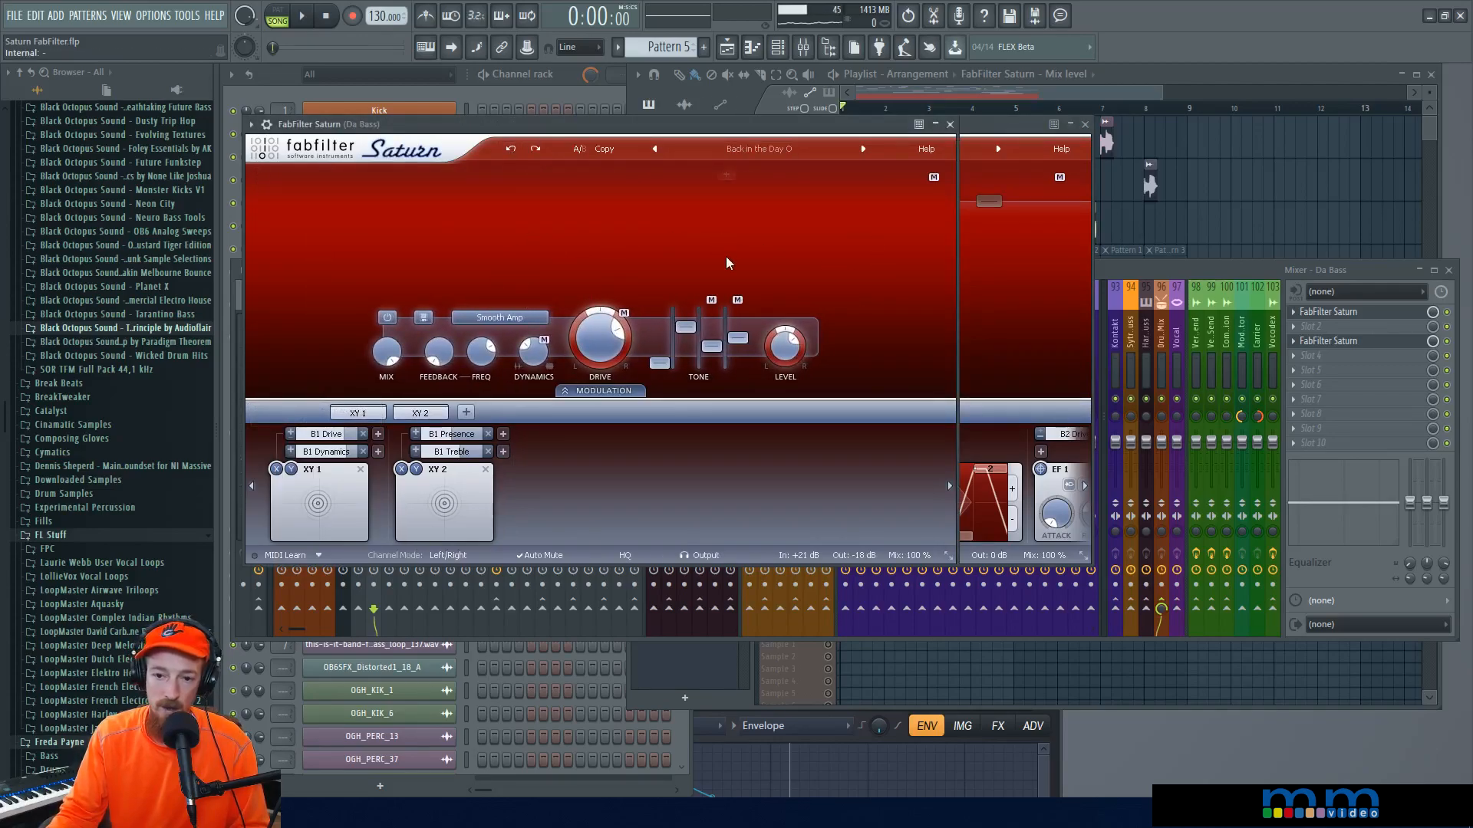
Step: Review the multiband setup of the slot 3 FabFilter Saturn and close both plugin windows
left_click(1328, 341)
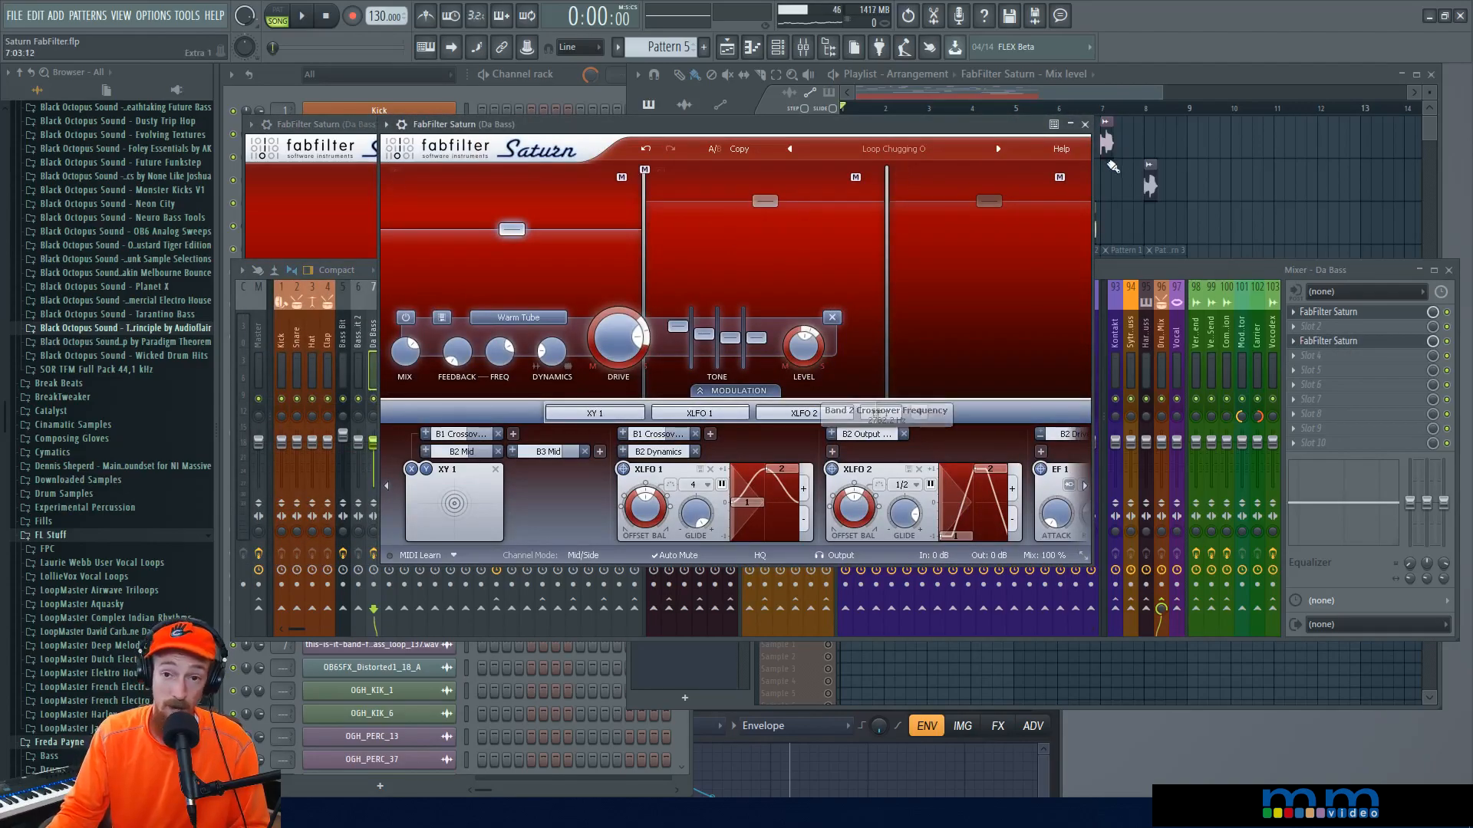
left_click(1086, 125)
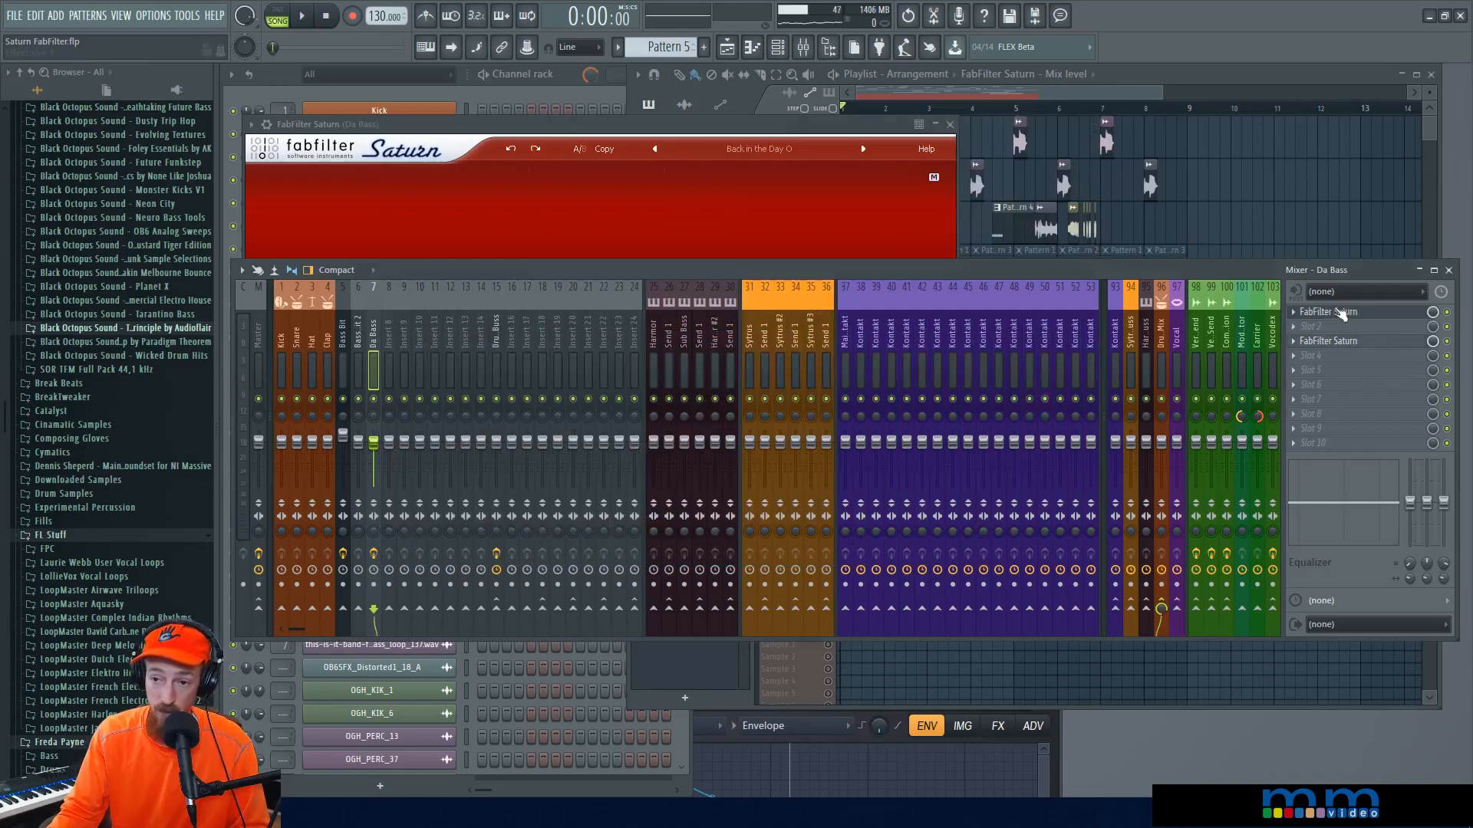
left_click(1341, 313)
Step: Play the Da Bass track and compare its sound with the slot 1 FabFilter Saturn bypassed and enabled
key("space")
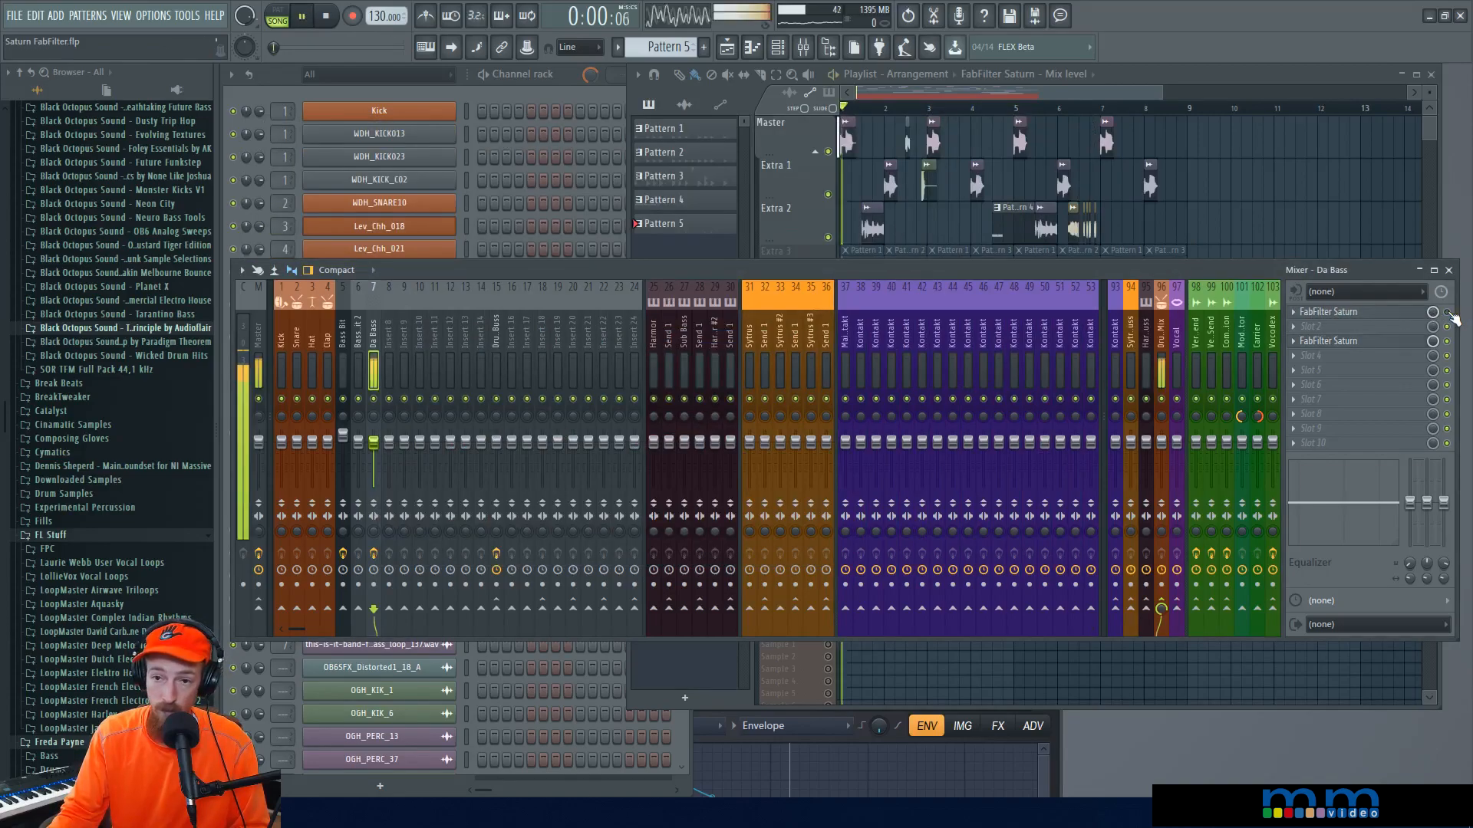
key("space")
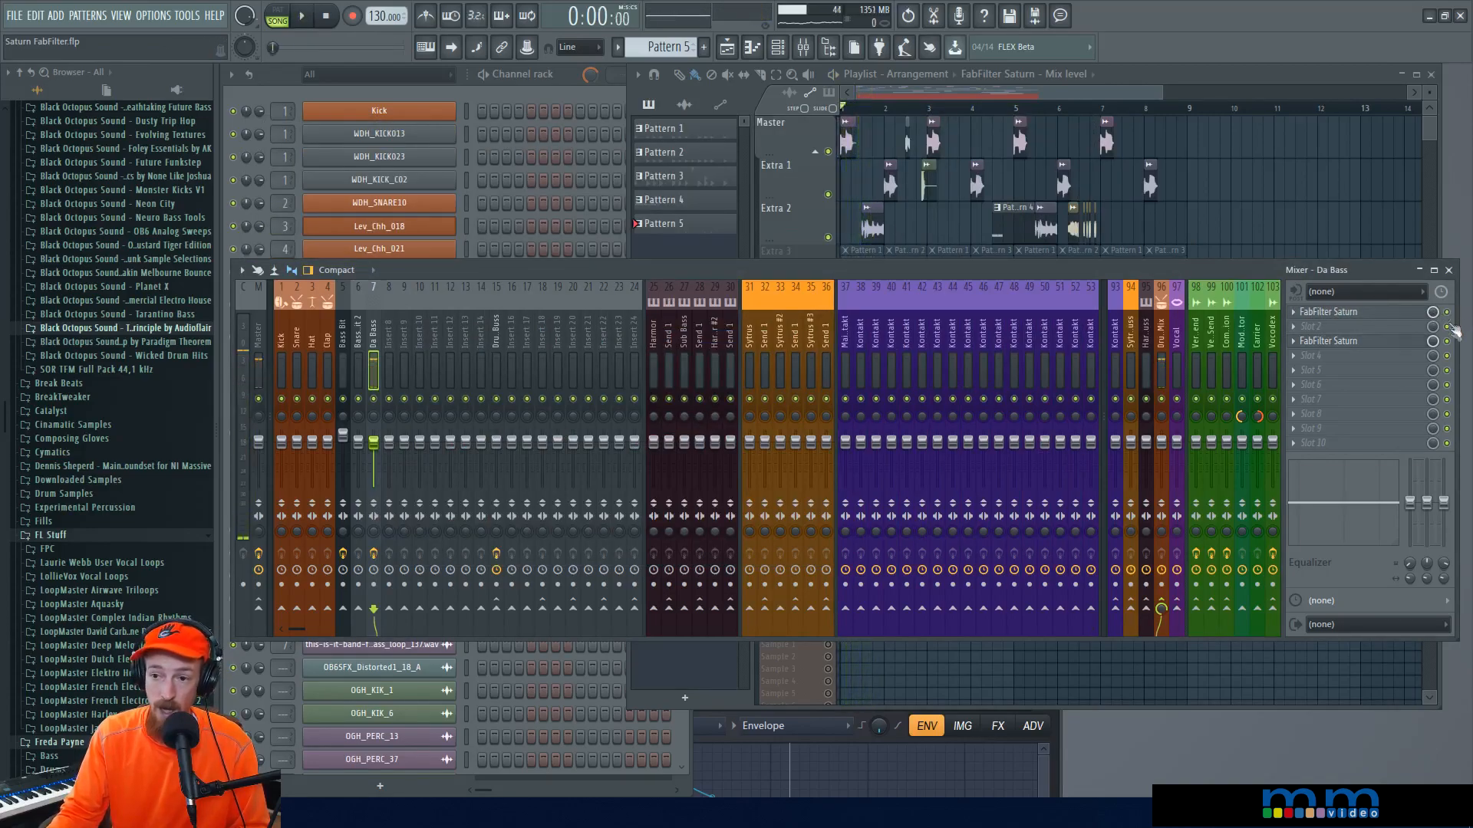
key("space")
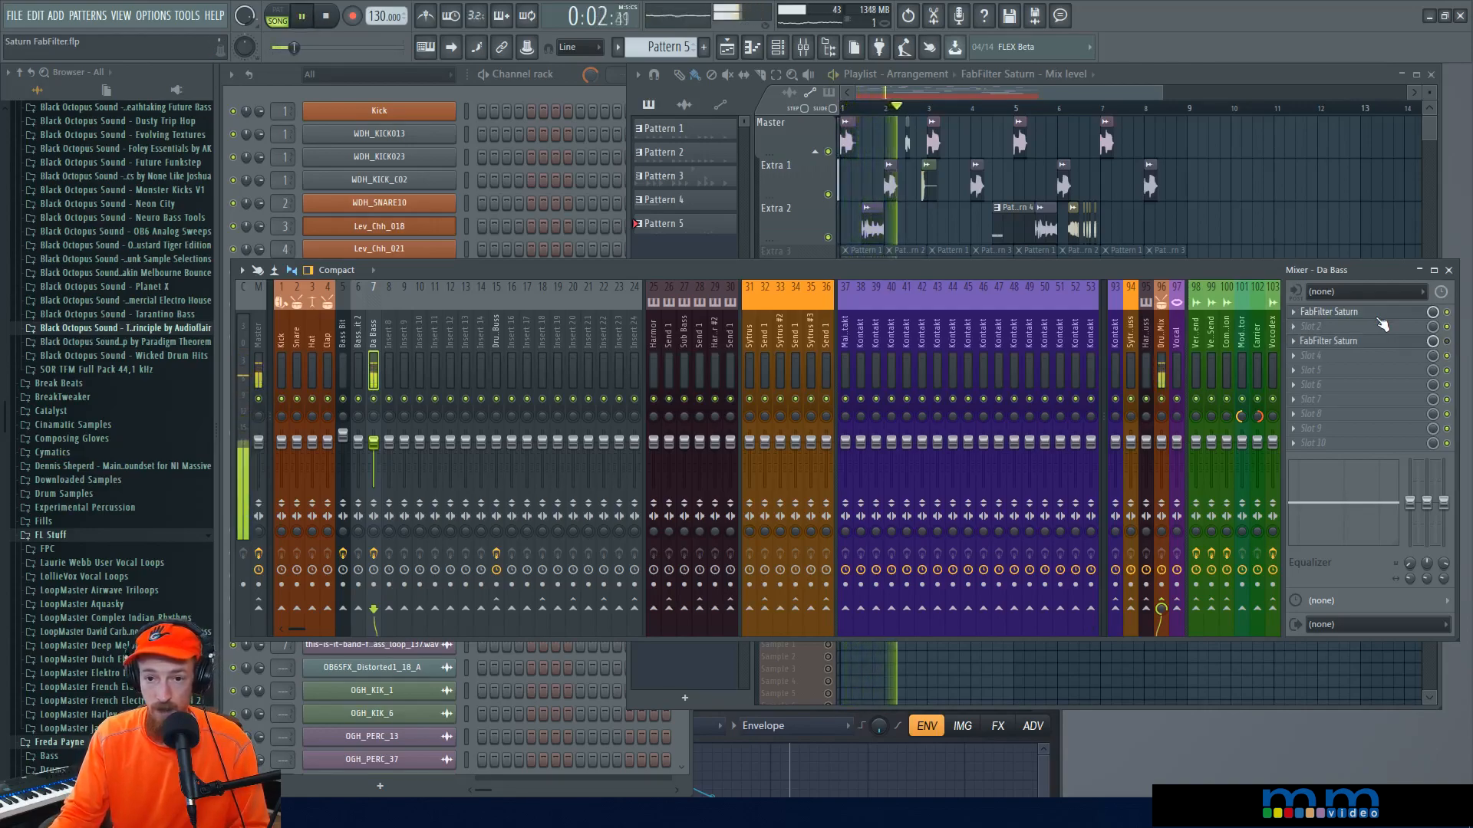
key("space")
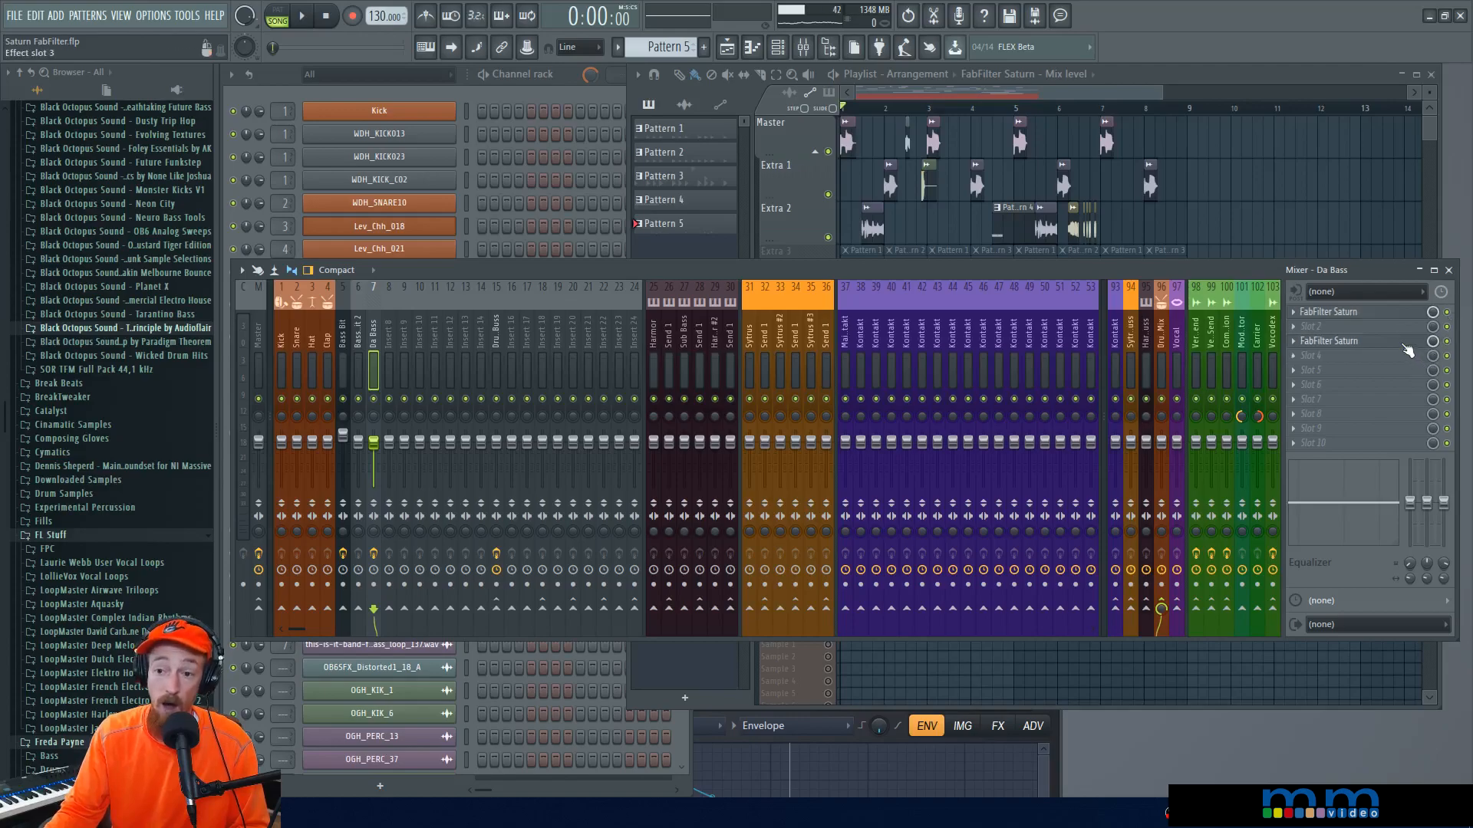
Step: Replay the opening bass notes several times while switching the slot 3 FabFilter Saturn off and on to compare the sound
key("space")
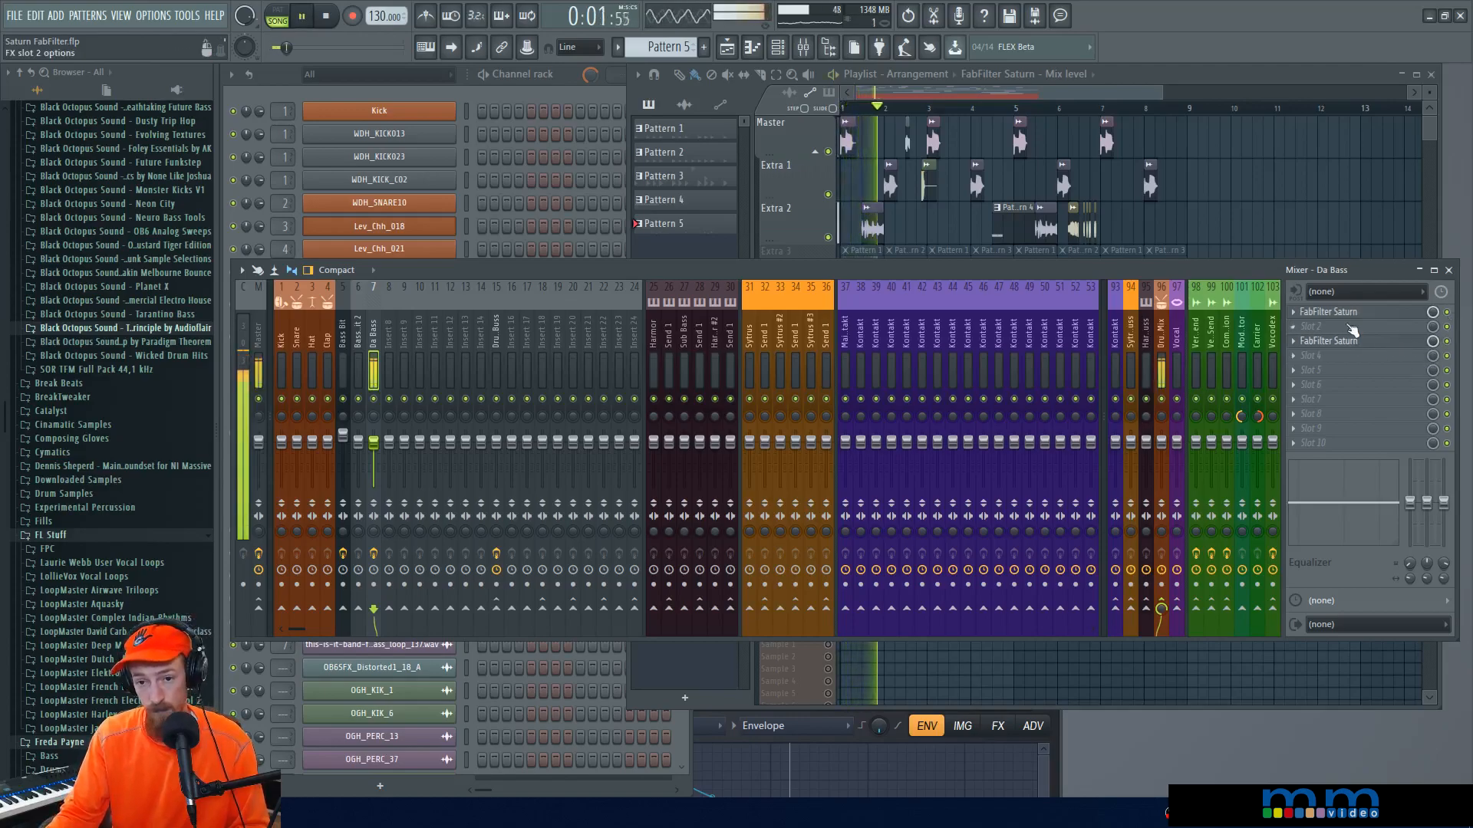
key("space")
key("space")
key("F5")
key("space")
left_click(527, 275)
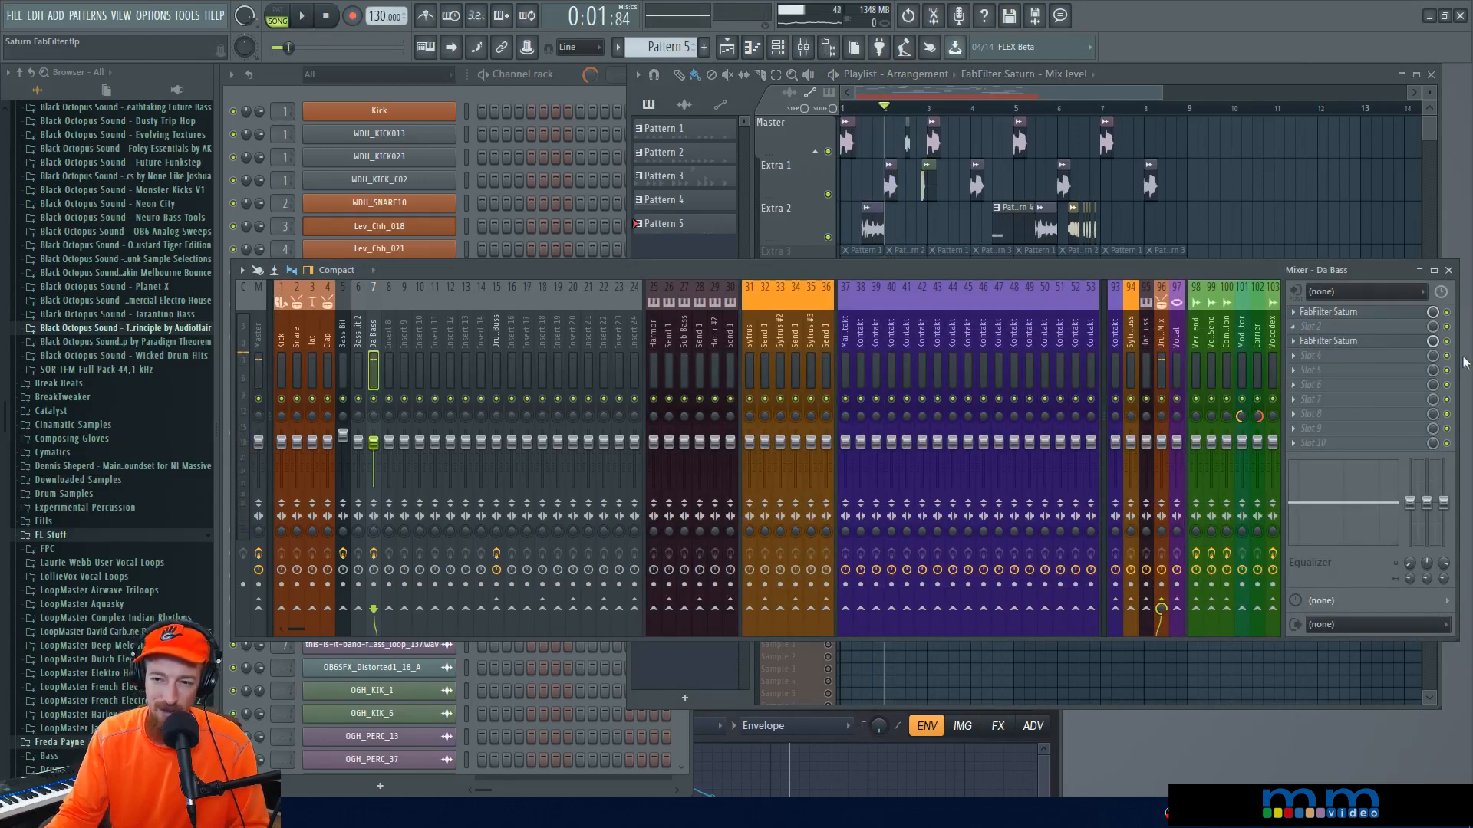
key("space")
key("space")
key("space")
key("space")
key("space")
key("space")
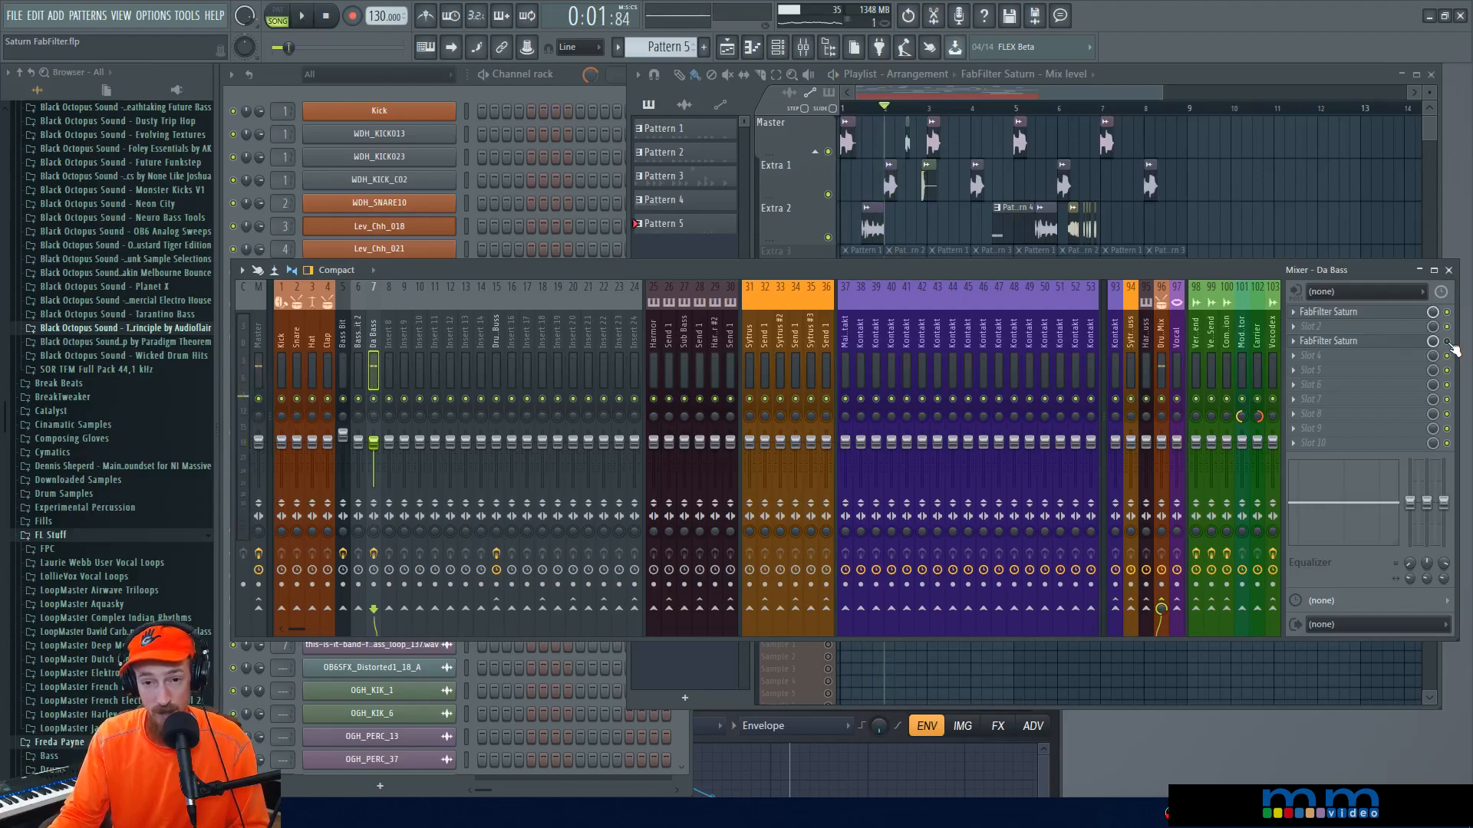
key("space")
key("space")
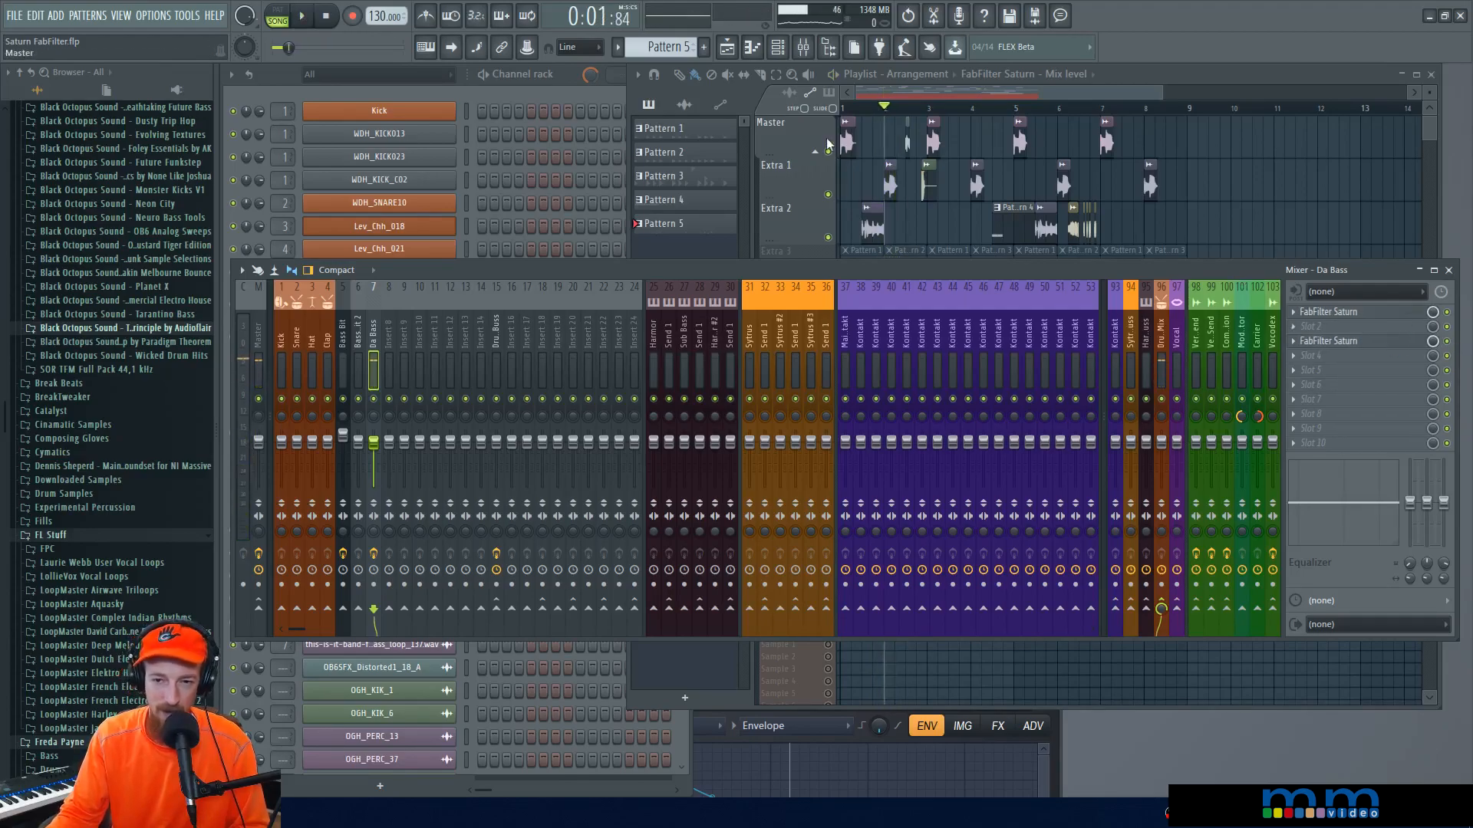
Step: Briefly solo Extra 3, restore all playlist tracks, and play the full arrangement from the start
left_click_drag(871, 112, 841, 113)
left_click(828, 280, "ctrl")
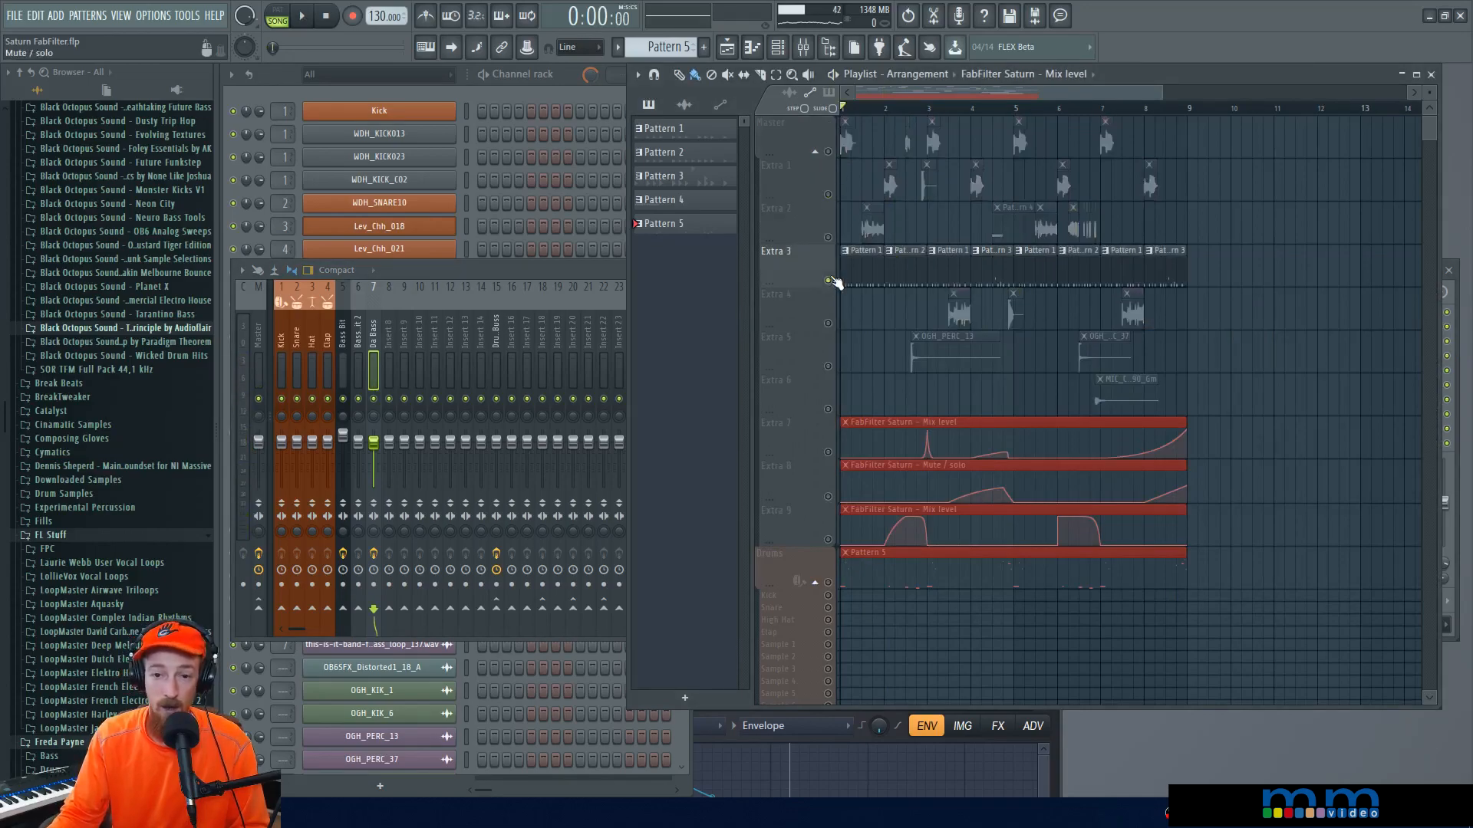
left_click(836, 279, "ctrl")
key("space")
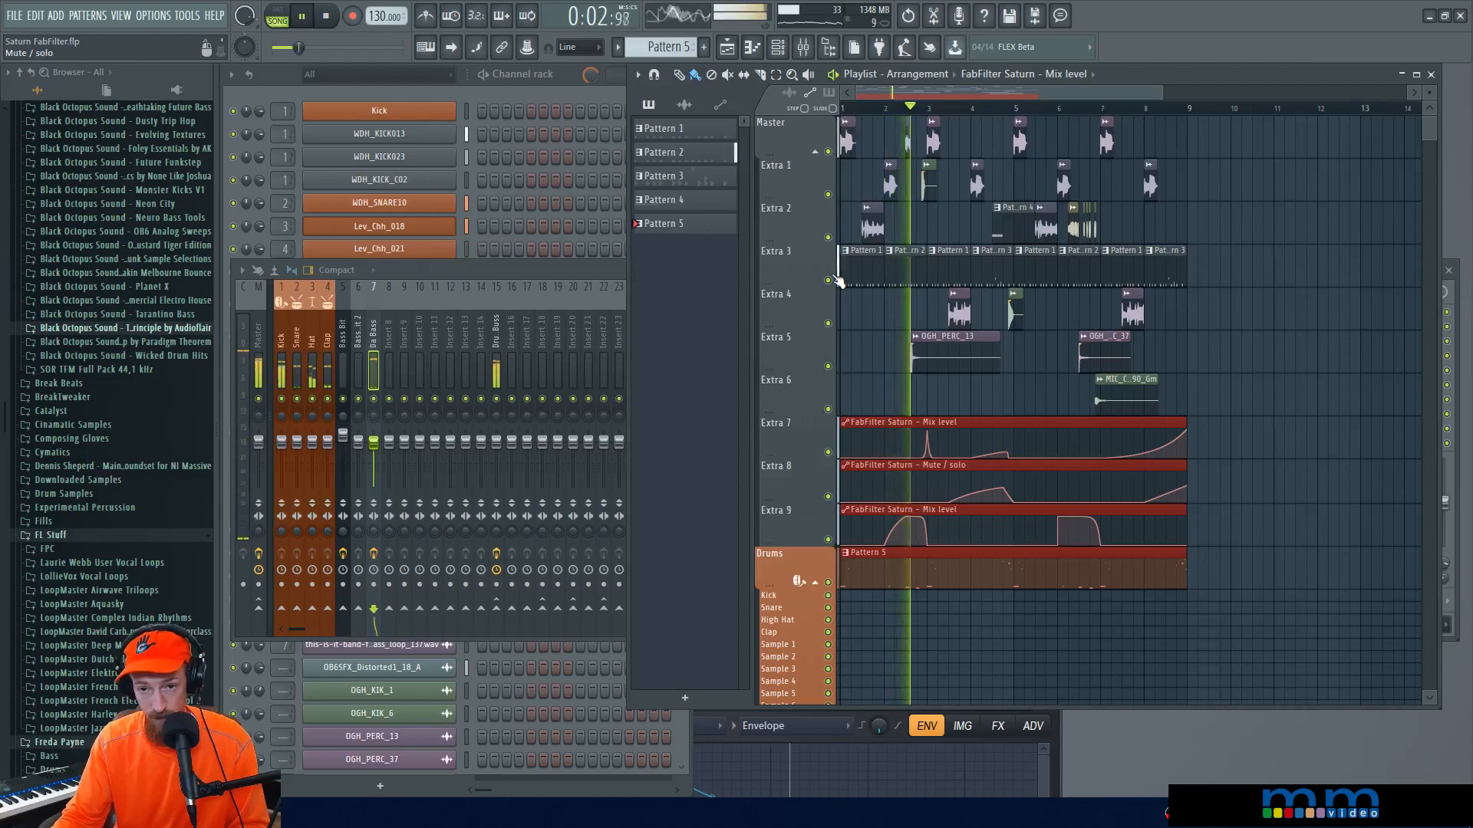
key("space")
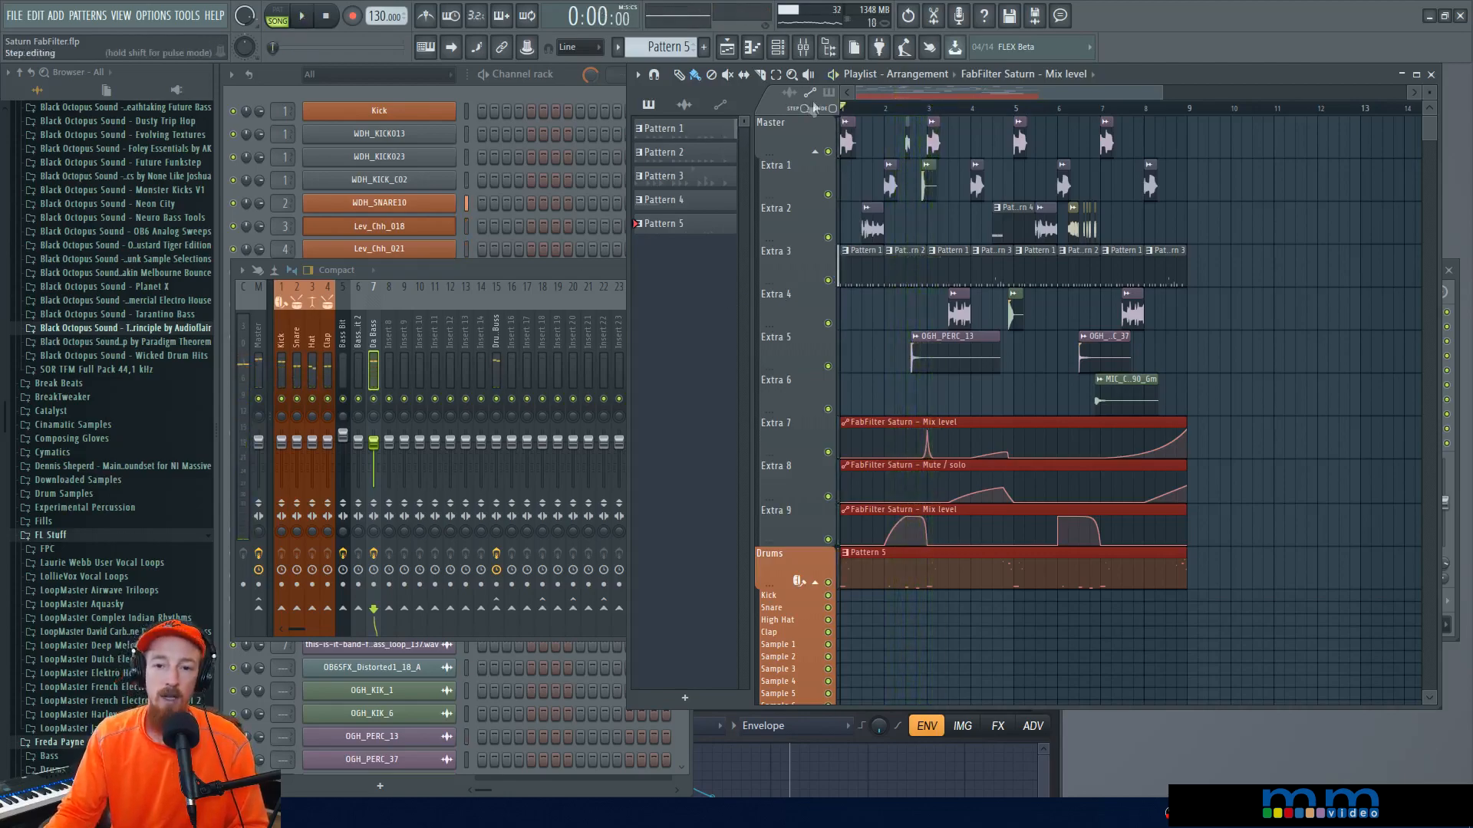
Step: Select the Drum Buss mixer track and mute the Extra 8 and Extra 9 automation tracks in the playlist
left_click(497, 368)
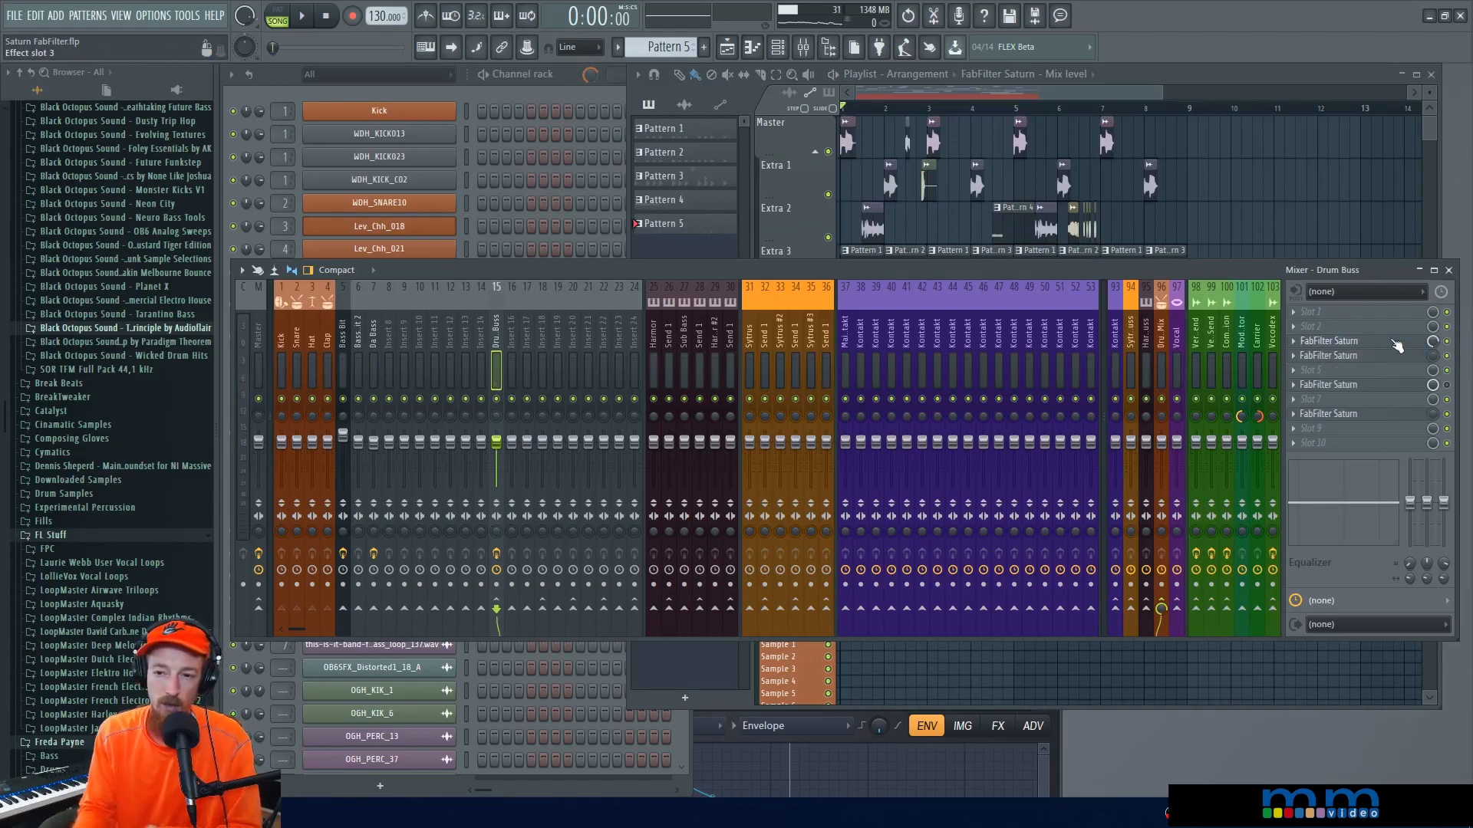
left_click(950, 91)
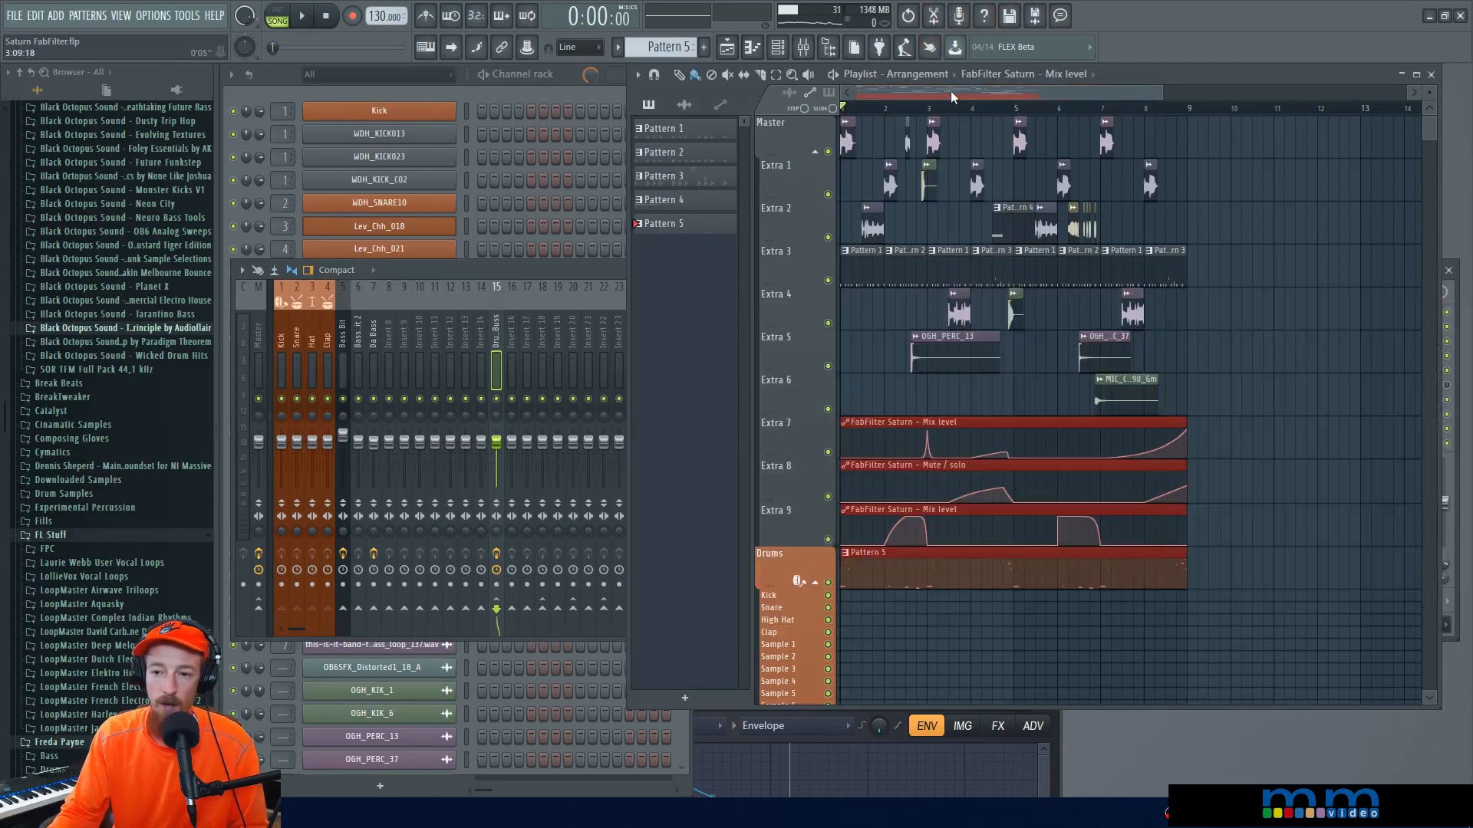
scroll(871, 432, "up", 4)
scroll(932, 424, "down", 3)
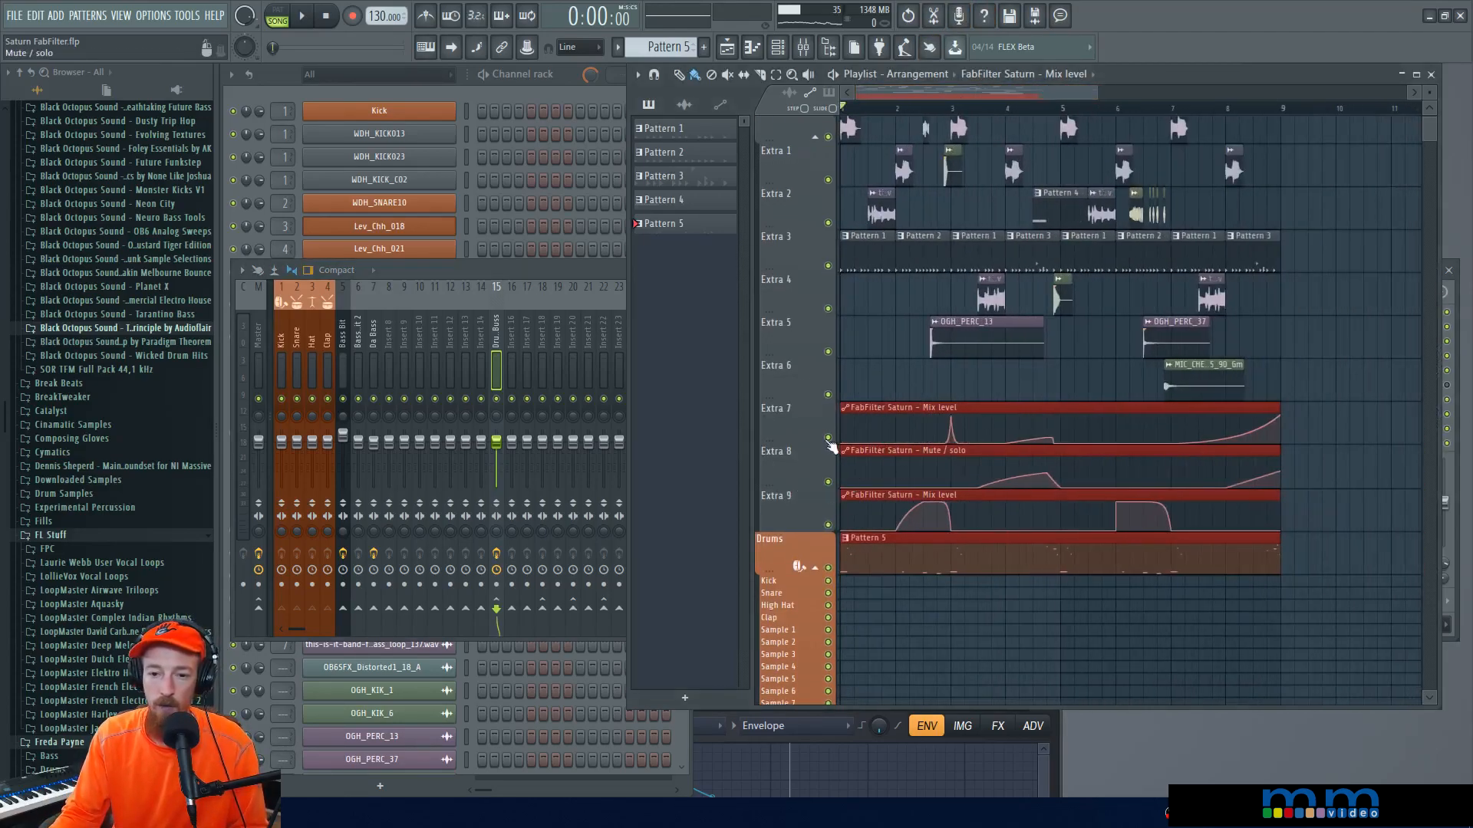
left_click(827, 482)
left_click(828, 525)
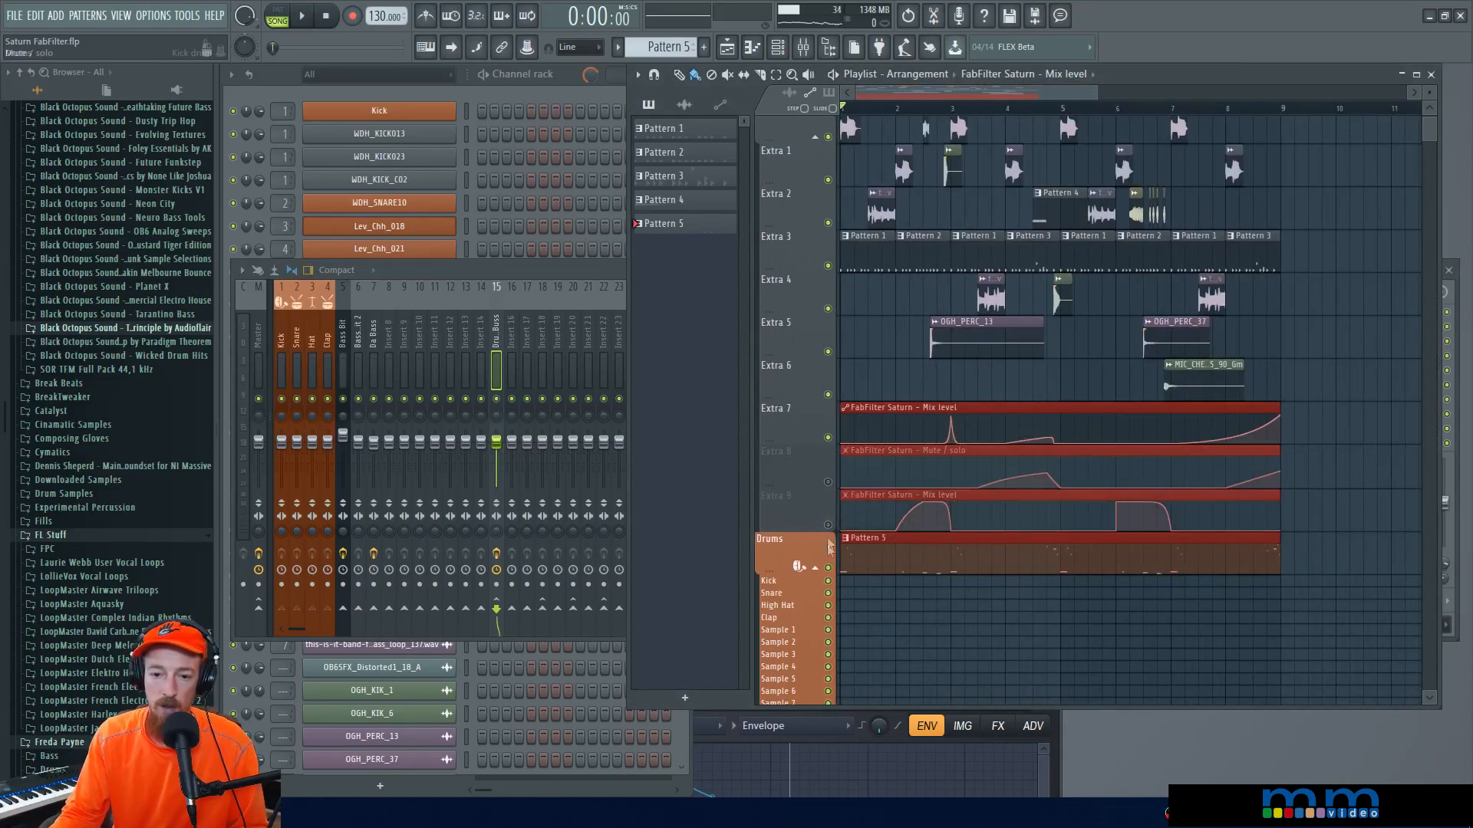
Step: Solo the Extra 3 drum patterns, re-enable the Extra 7 mix level automation, and play from the start
left_click(828, 265, "ctrl")
left_click(828, 437)
key("space")
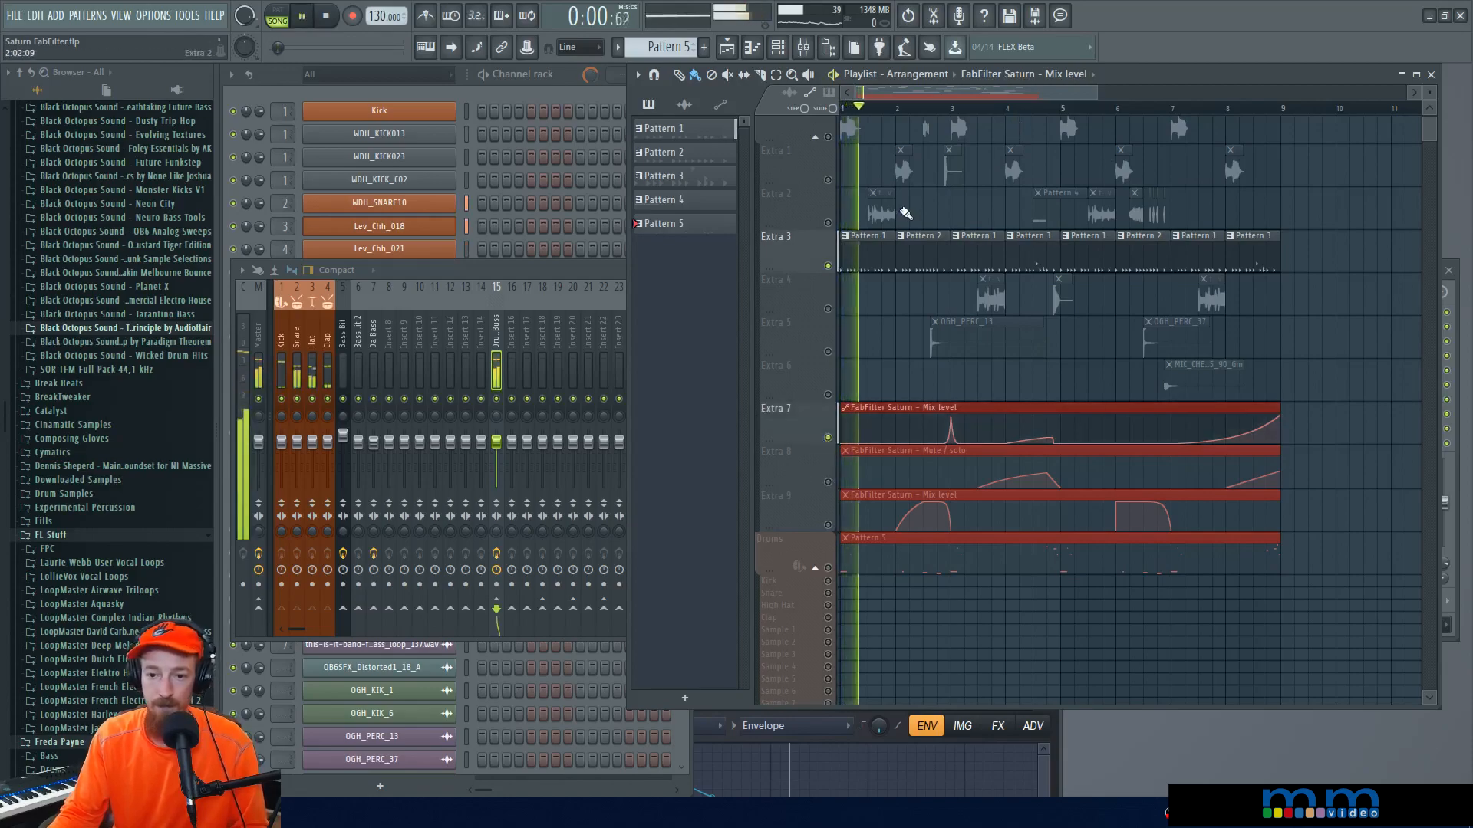
key("space")
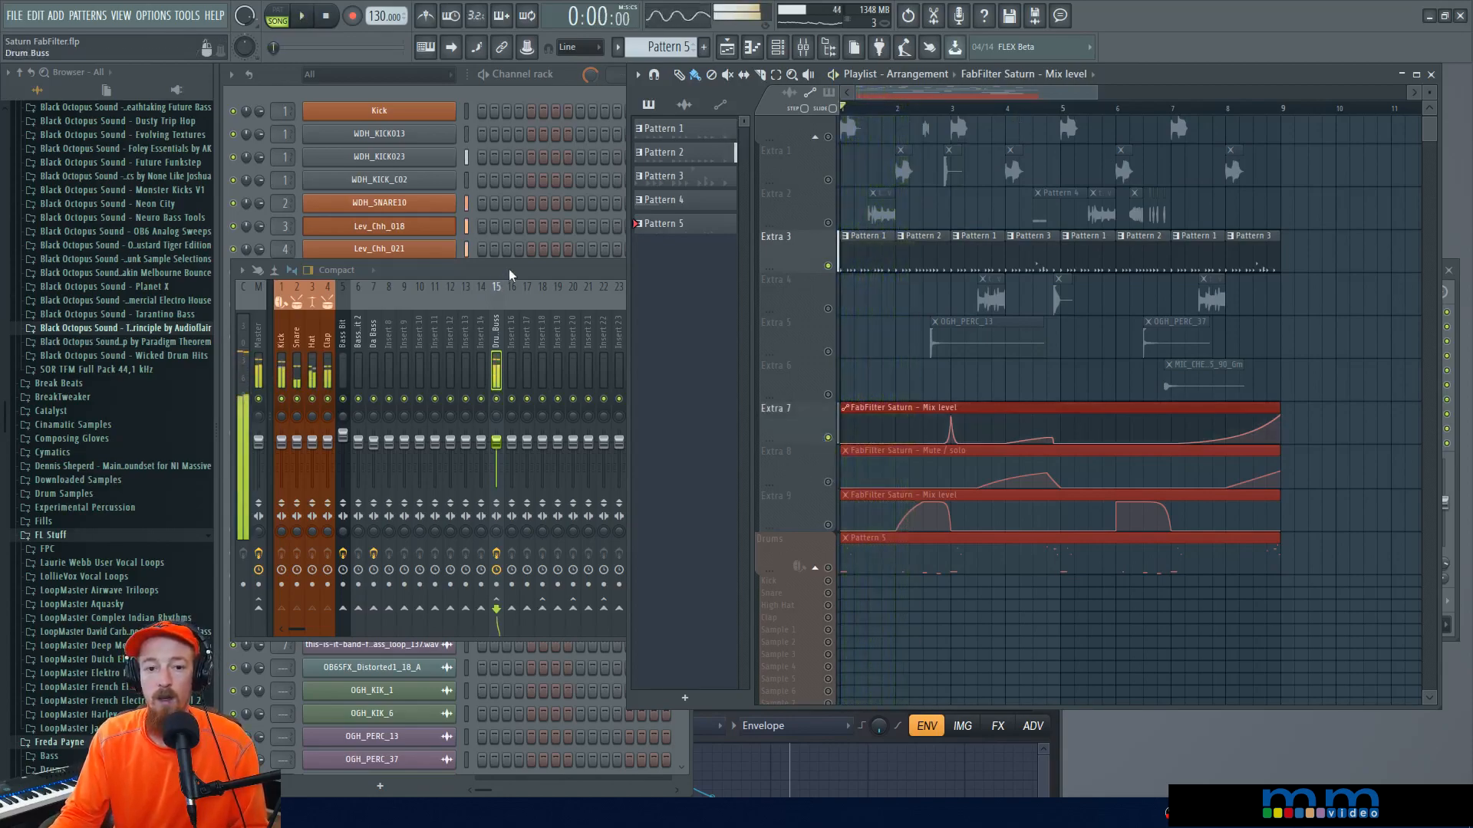
Step: Re-enable the Extra 8 and Extra 9 automation tracks and play the drums from the start
left_click(508, 269)
left_click(1404, 342)
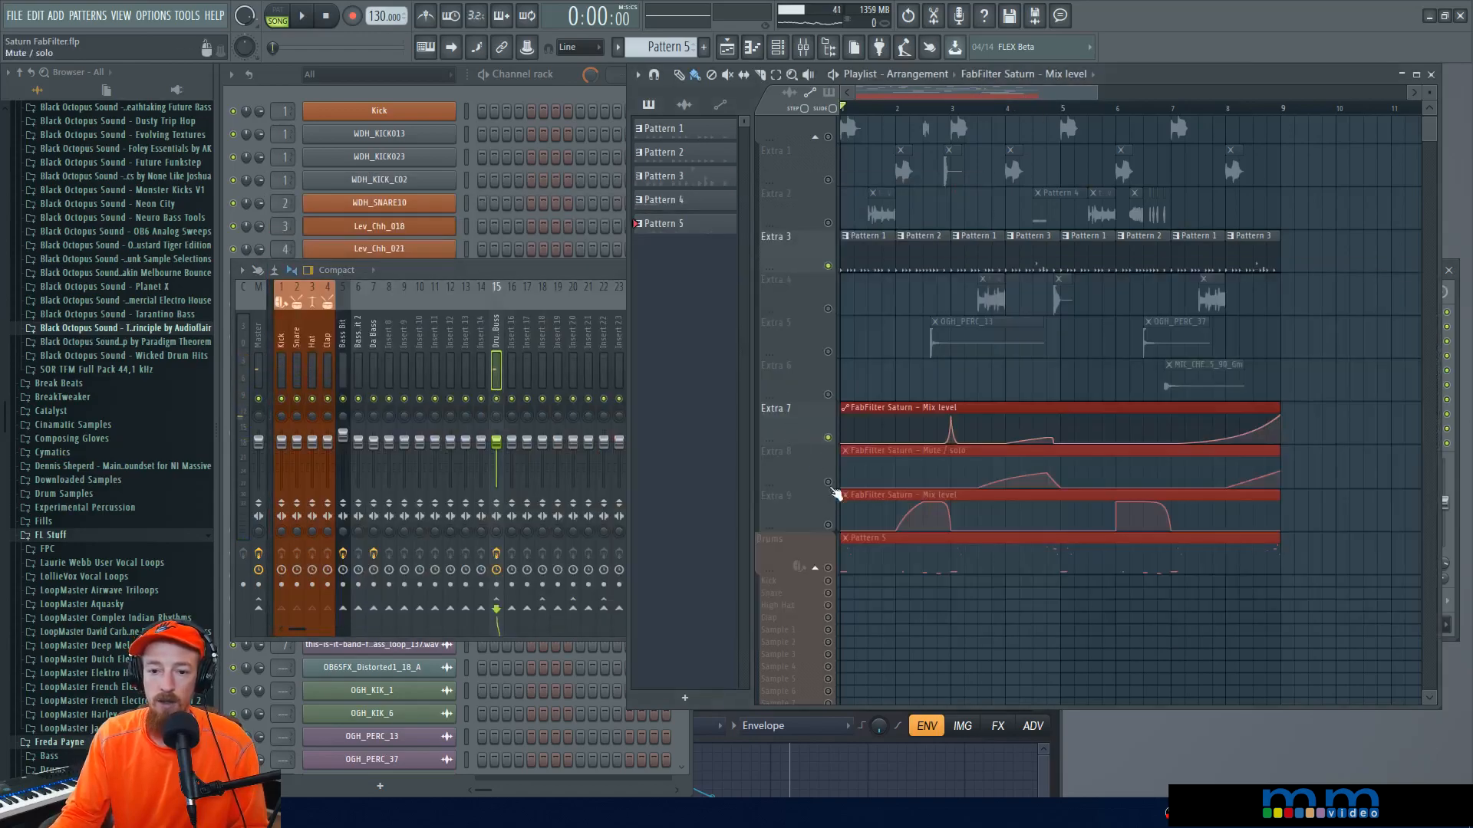
key("space")
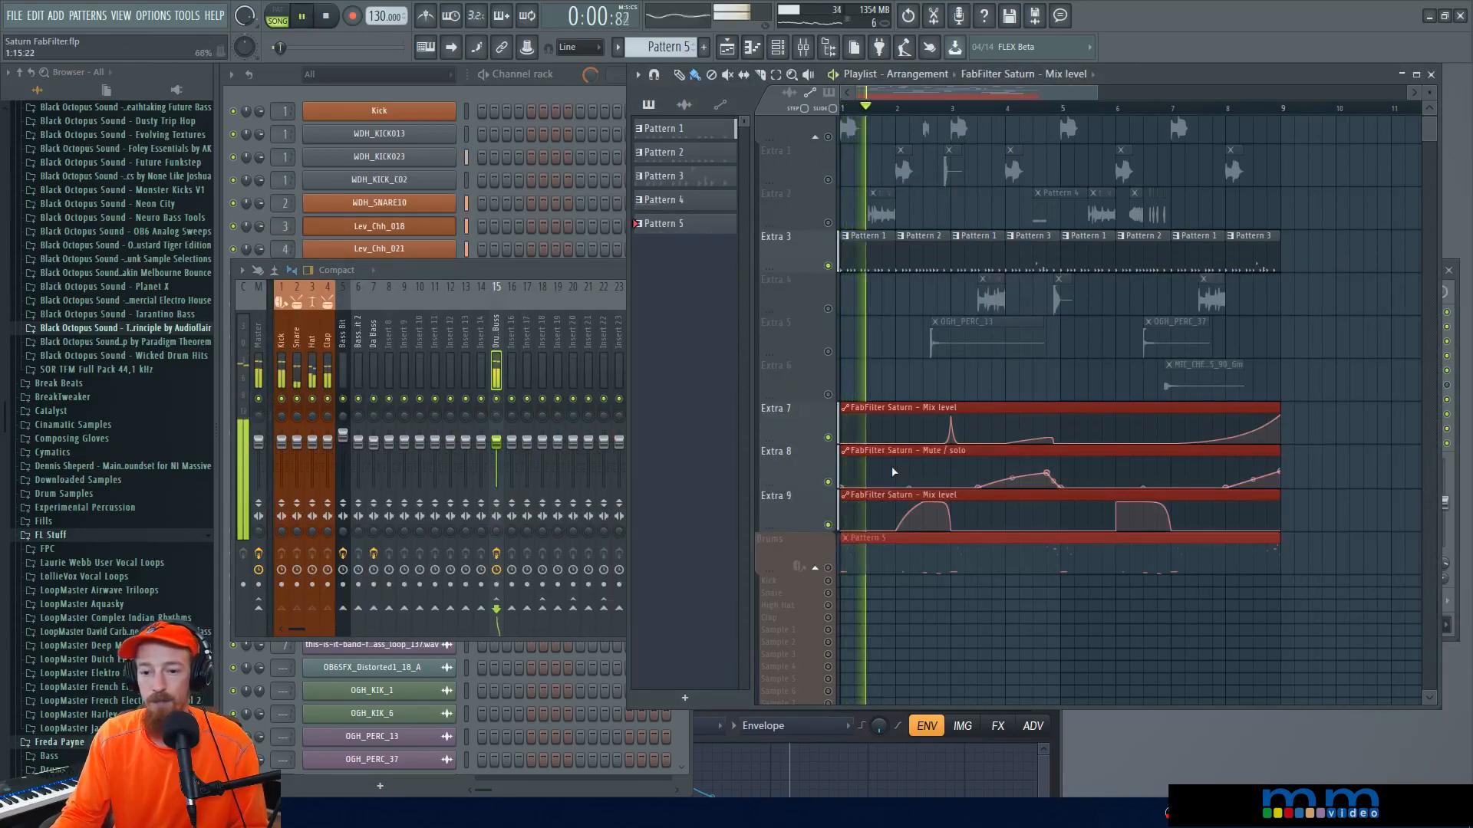
key("space")
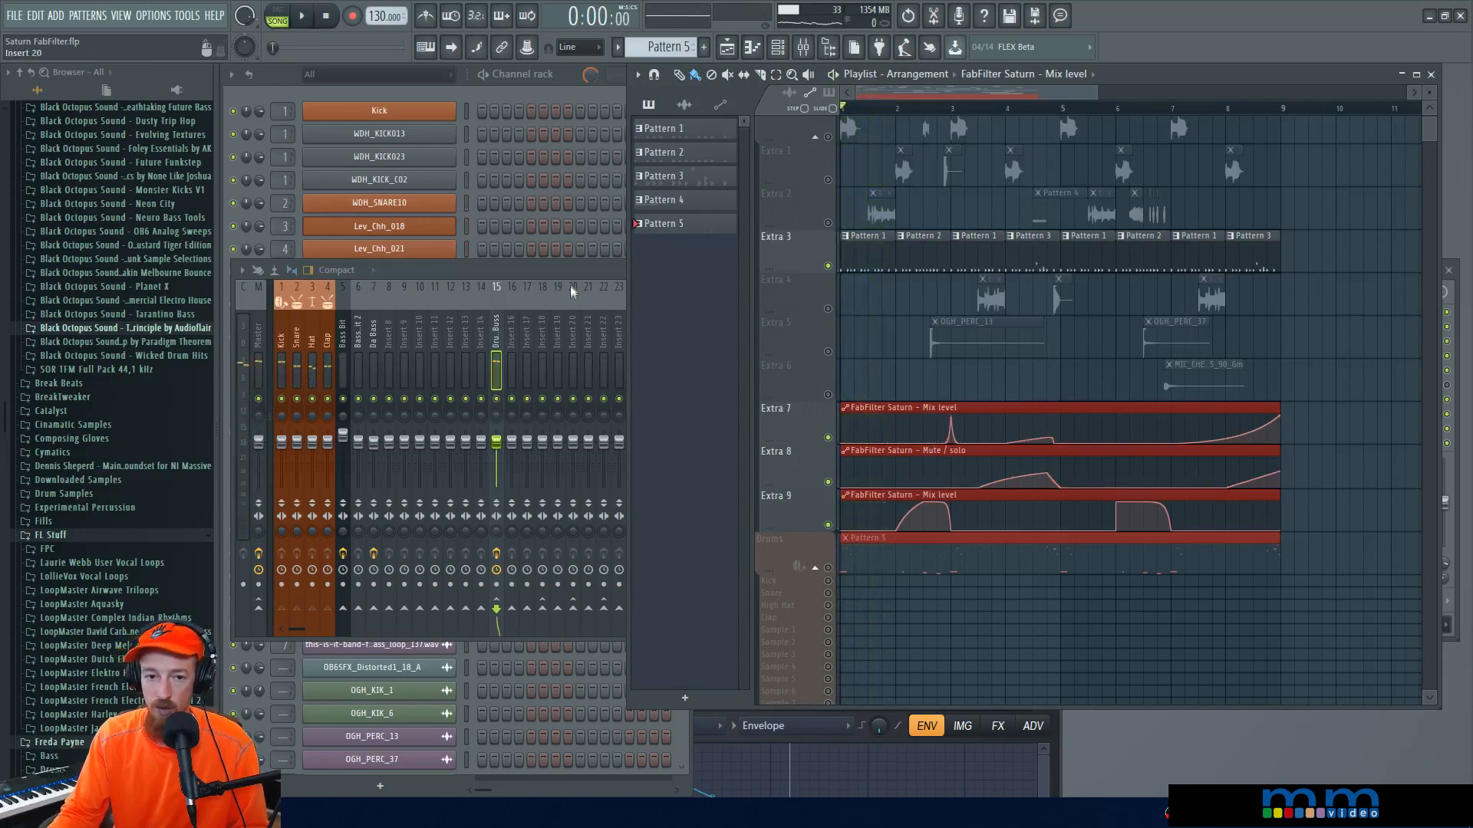
Step: Open the slot 3 FabFilter Saturn of Drum Buss and inspect its Little Spice Add SM preset
key("F9")
left_click(1393, 346)
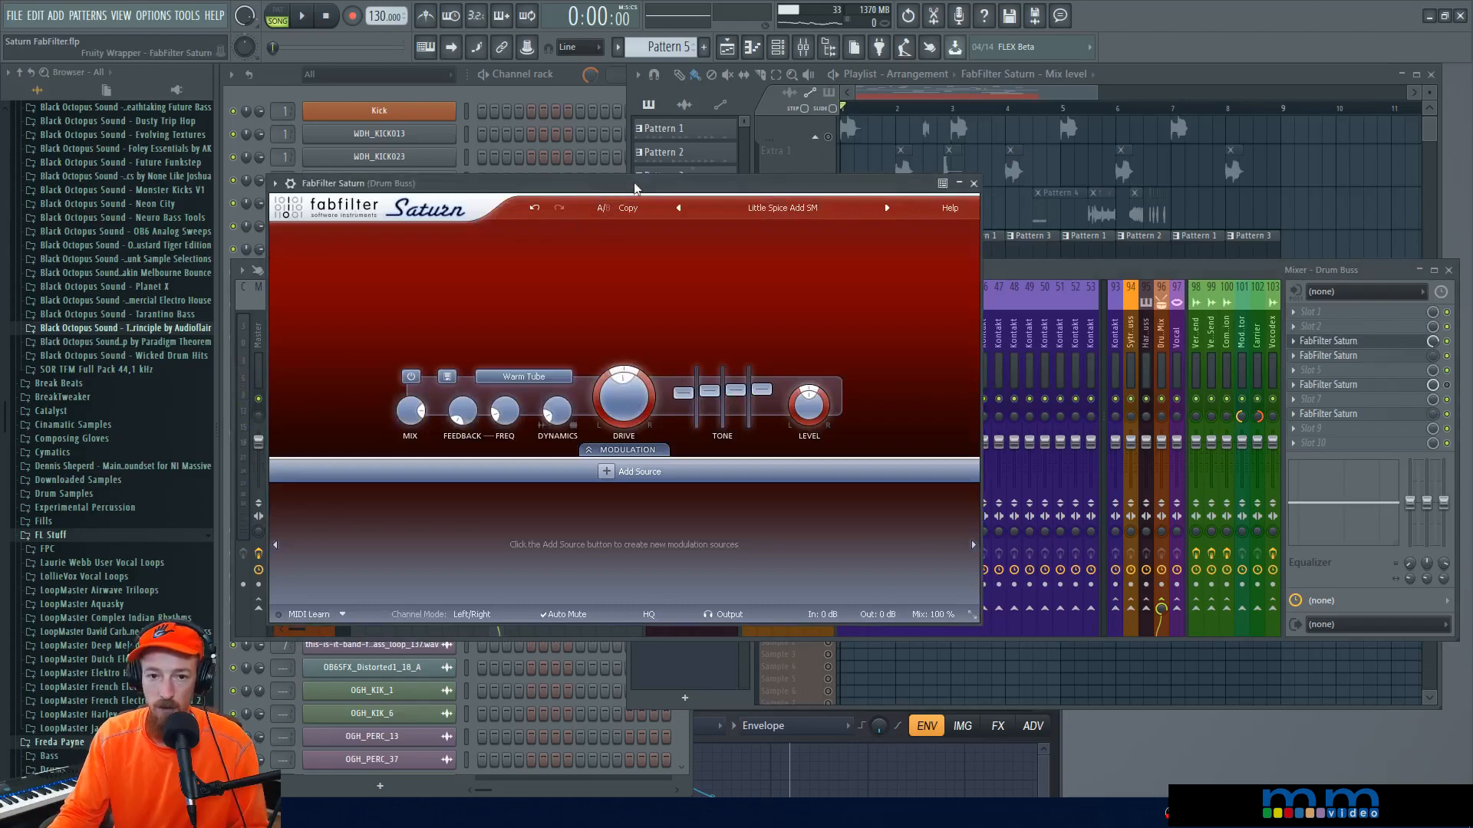
left_click_drag(635, 188, 627, 165)
left_click(1403, 345)
left_click(1403, 343)
left_click(1358, 343)
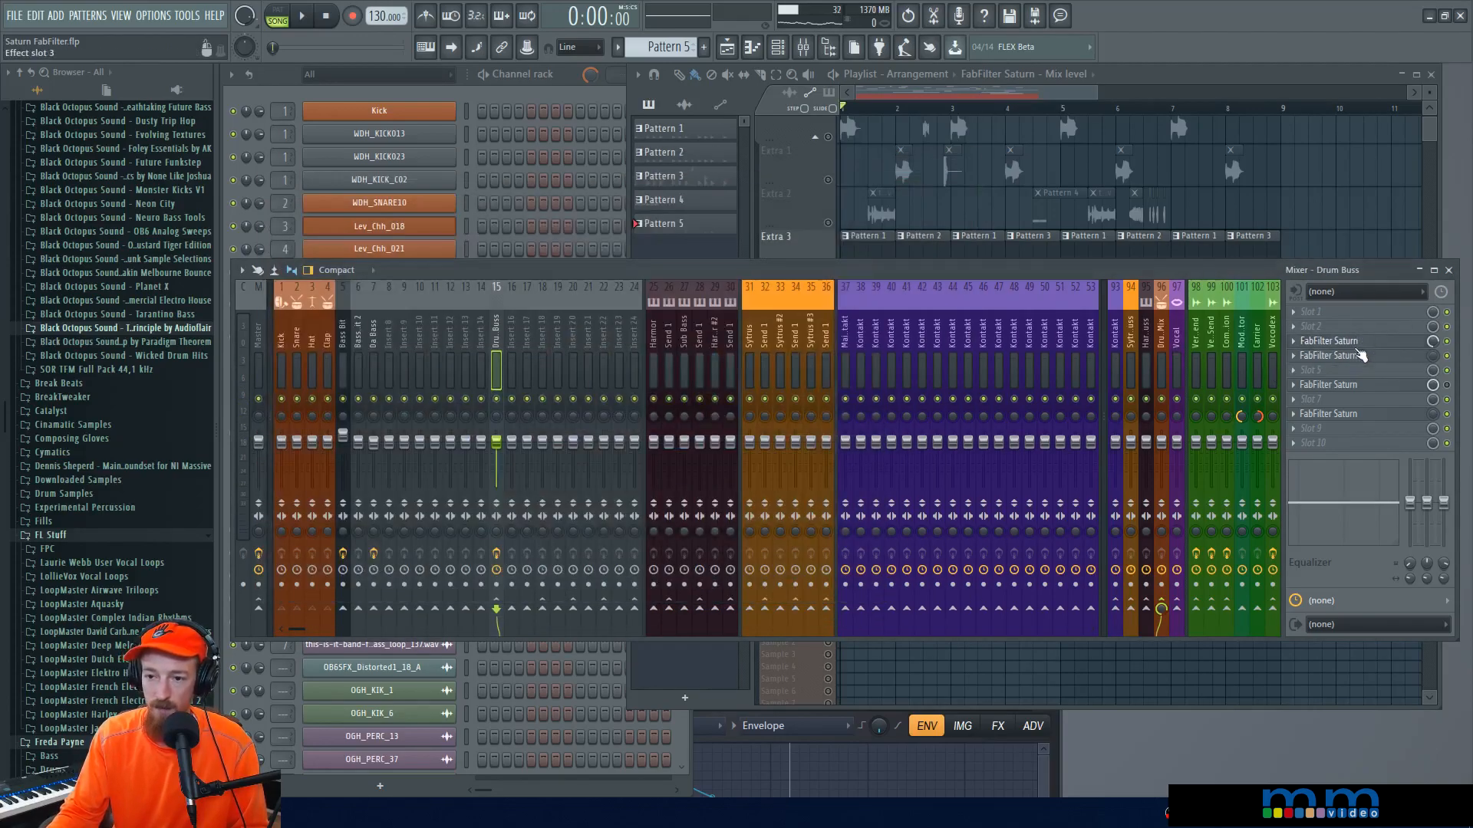
left_click(1358, 342)
Step: Inspect the 8Bit Kit bM preset in the slot 4 FabFilter Saturn of Drum Buss and close both plugin windows
left_click(1360, 356)
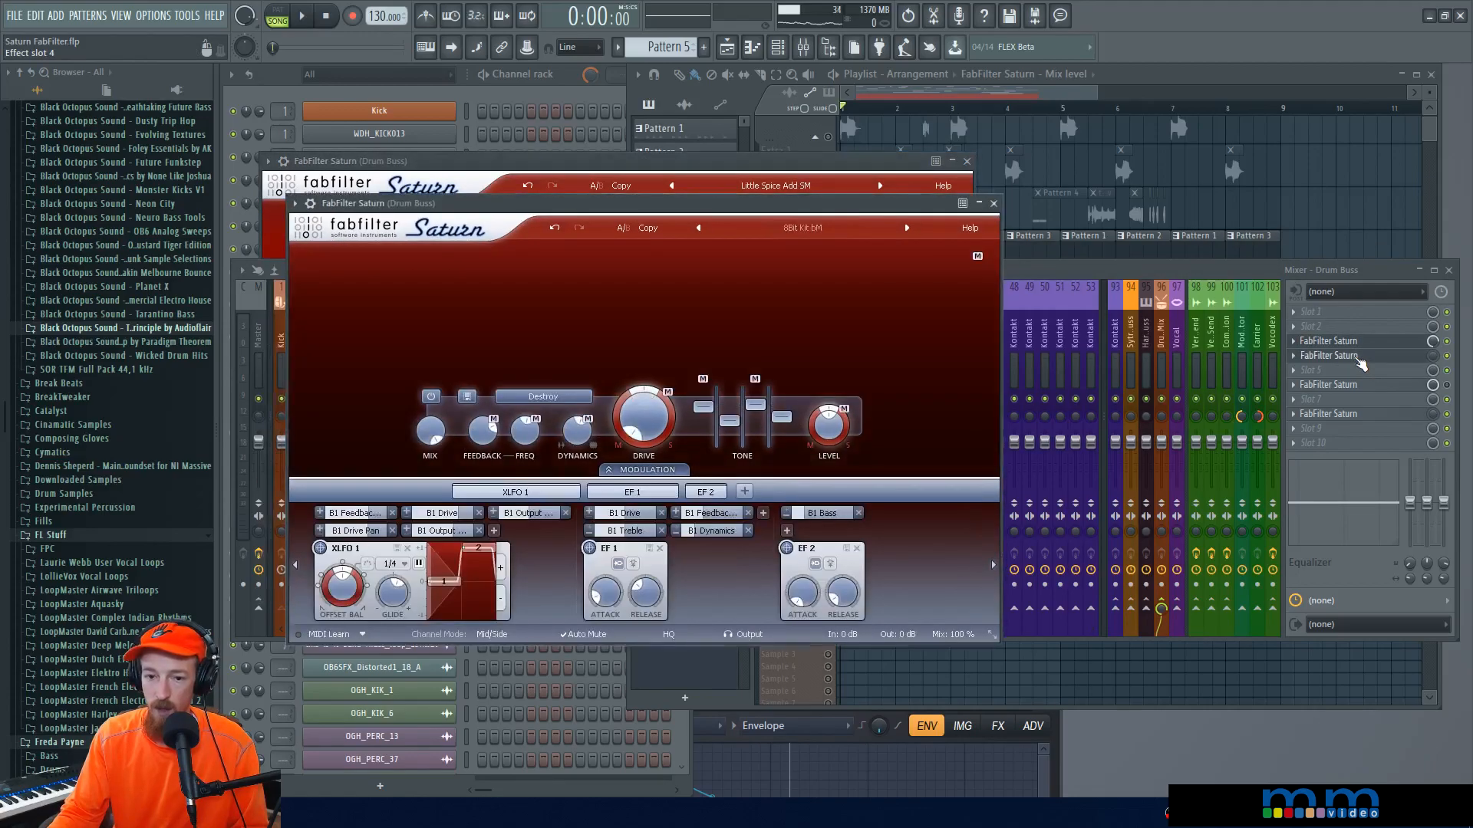
left_click(966, 161)
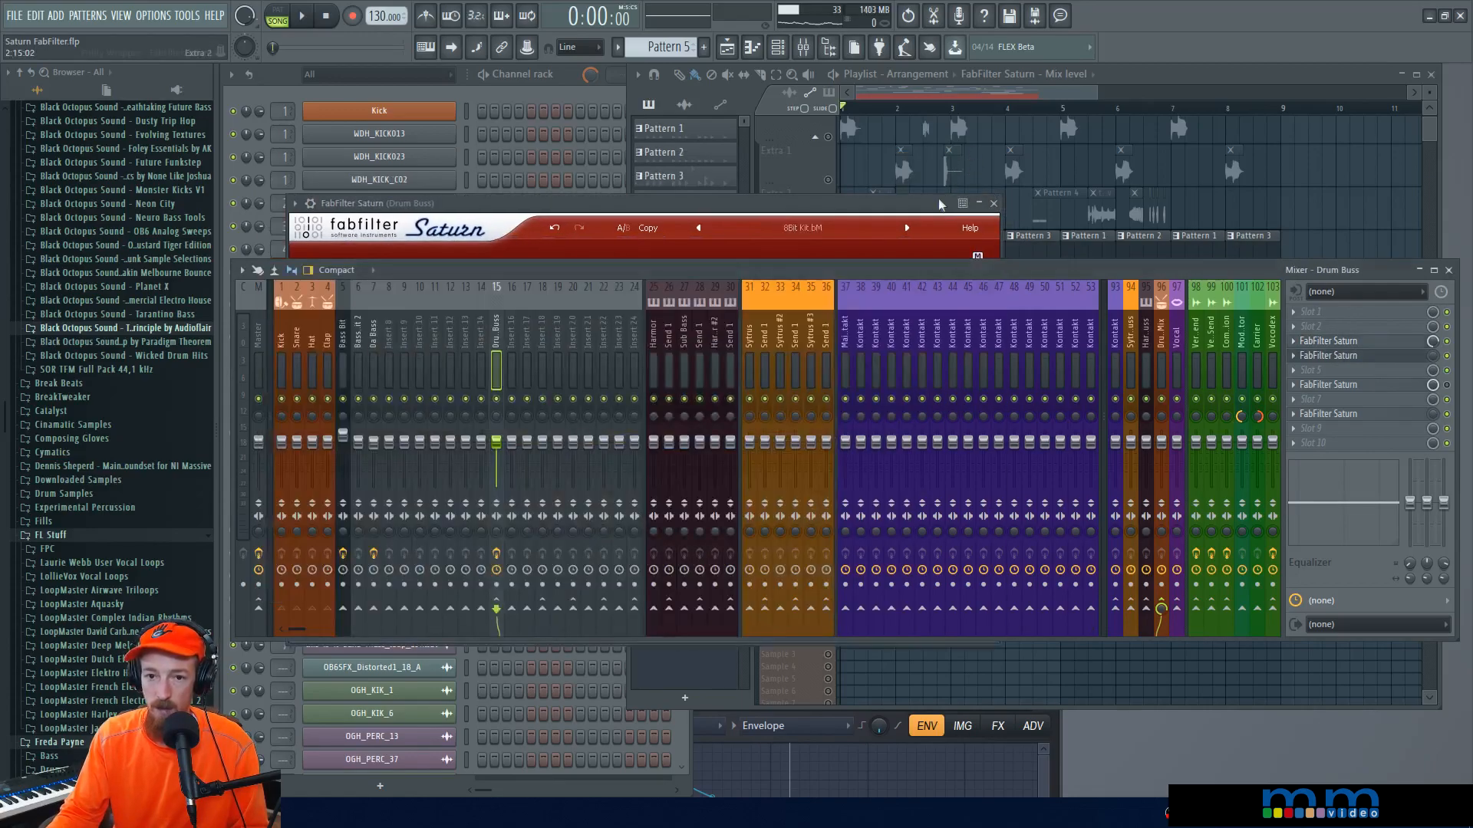
left_click_drag(775, 204, 754, 181)
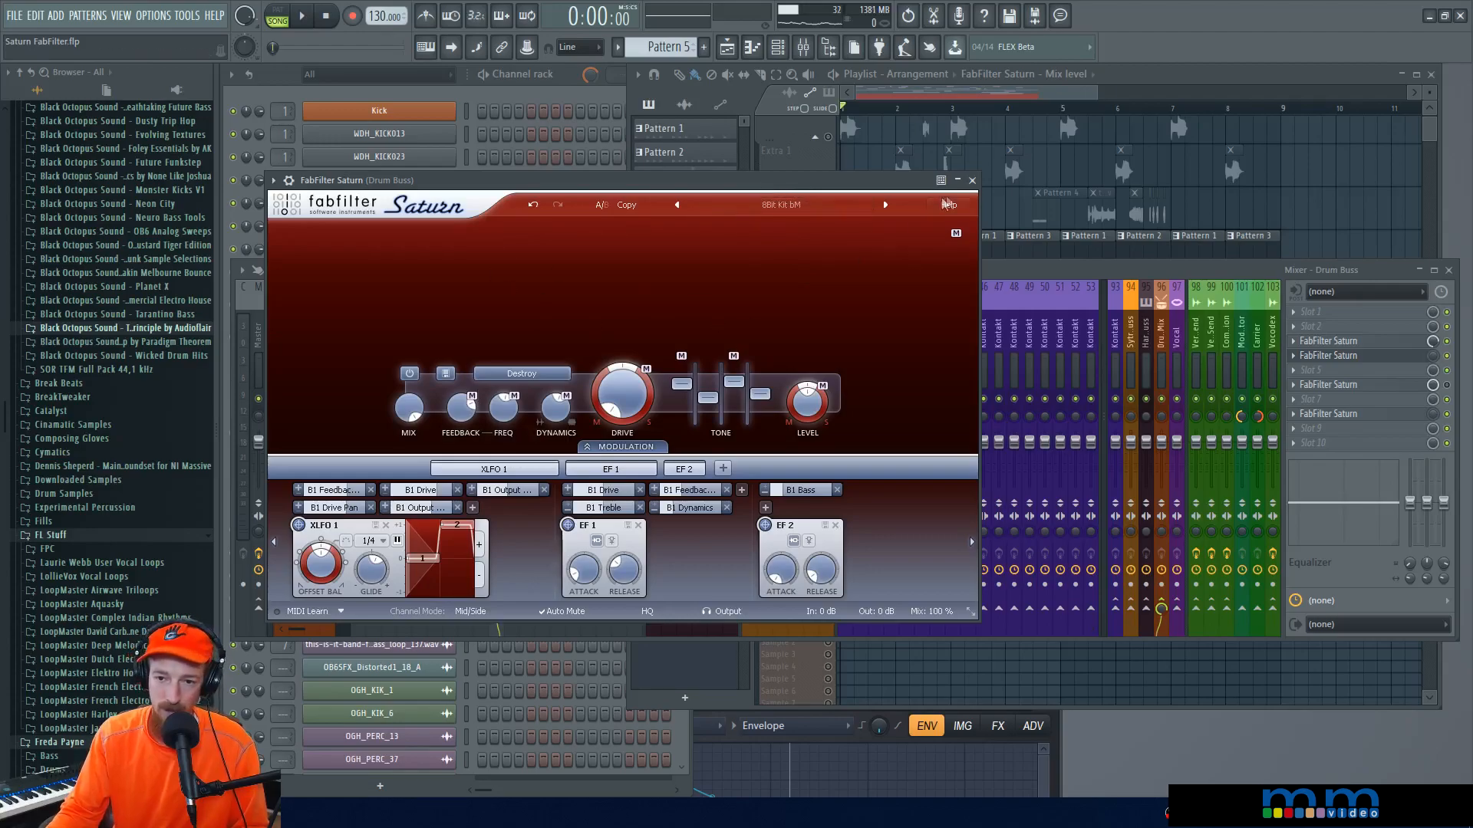
left_click(972, 181)
Step: Play the drums from bar 8 to hear the rising Saturn automation at the end of the arrangement
left_click(1042, 96)
left_click(1228, 108)
key("space")
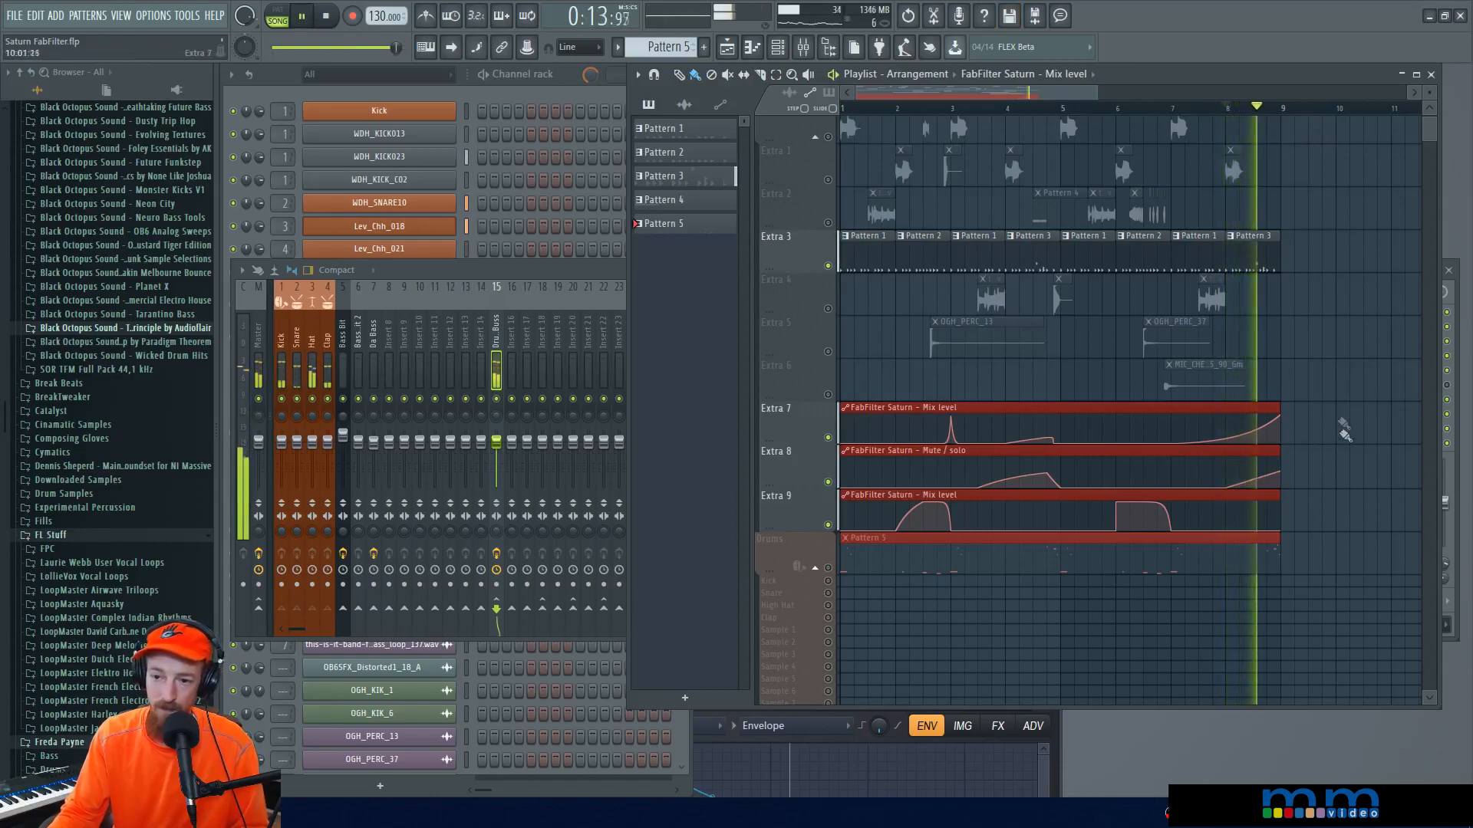
key("space")
key("space")
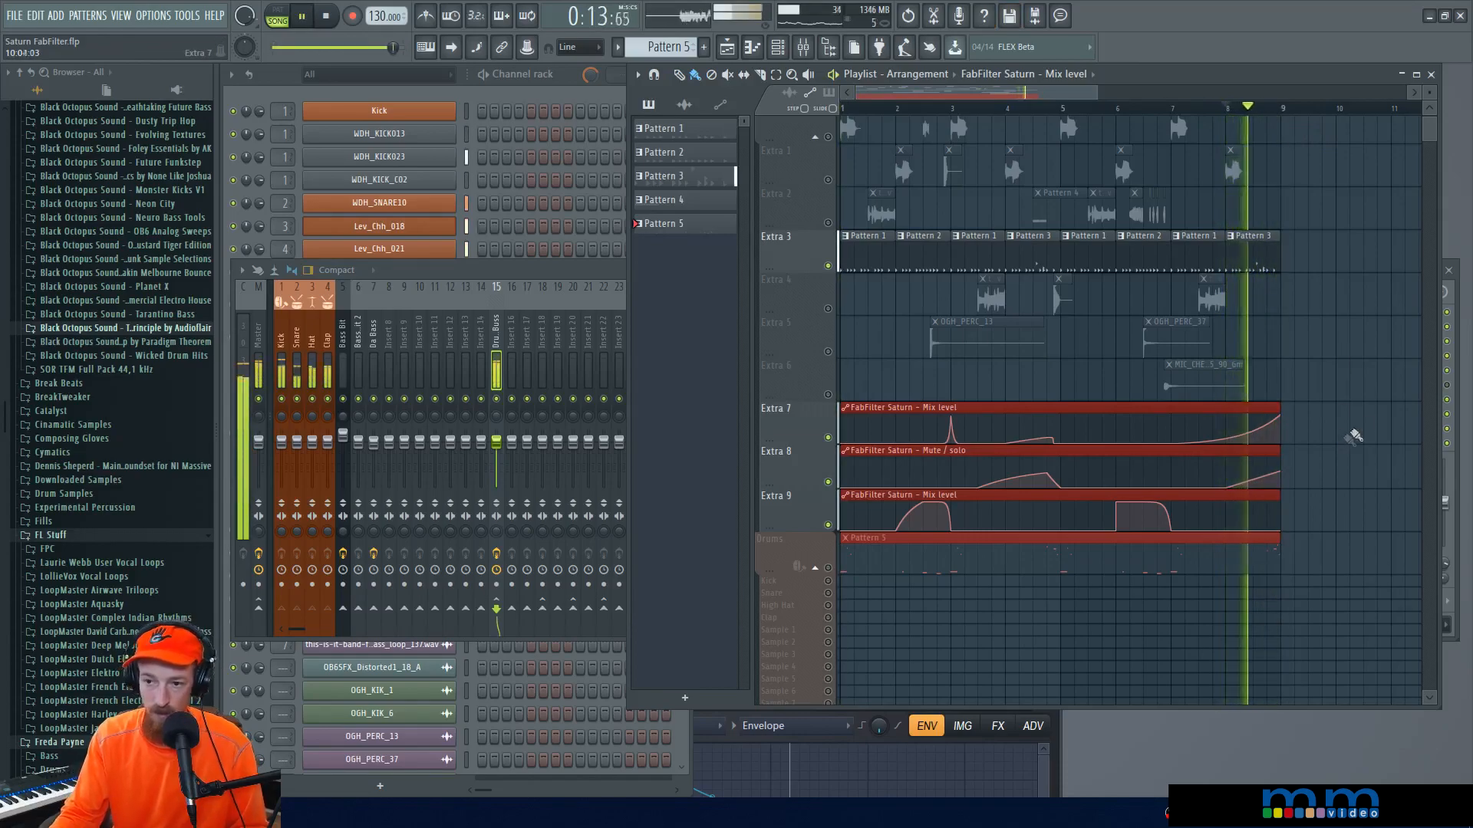
key("space")
Step: Check the slot 4 FabFilter Saturn on Drum Buss and play the Extra 7 mix level spike from just before bar 3
left_click(587, 271)
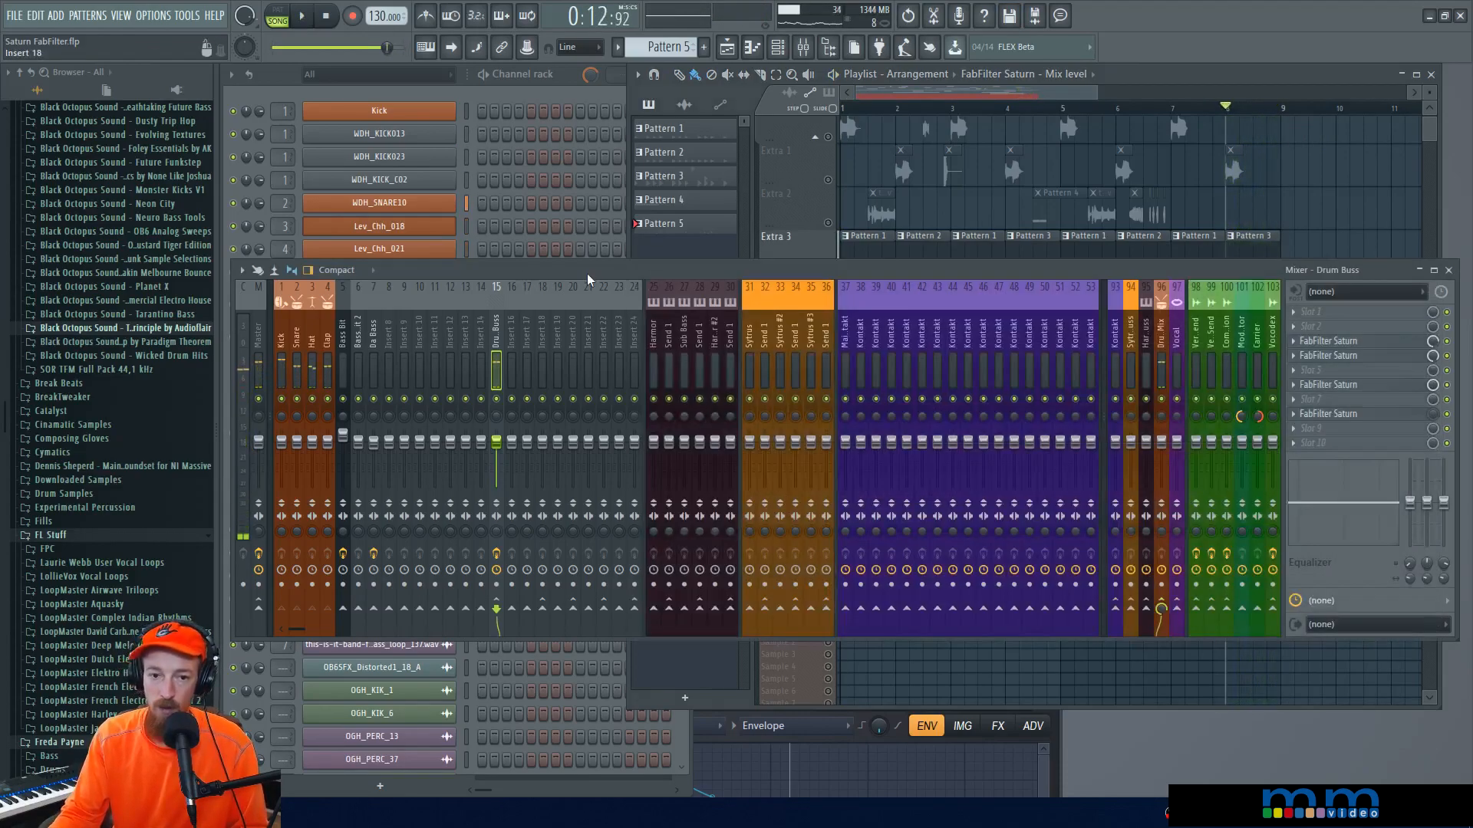
left_click(1367, 356)
left_click(1367, 356)
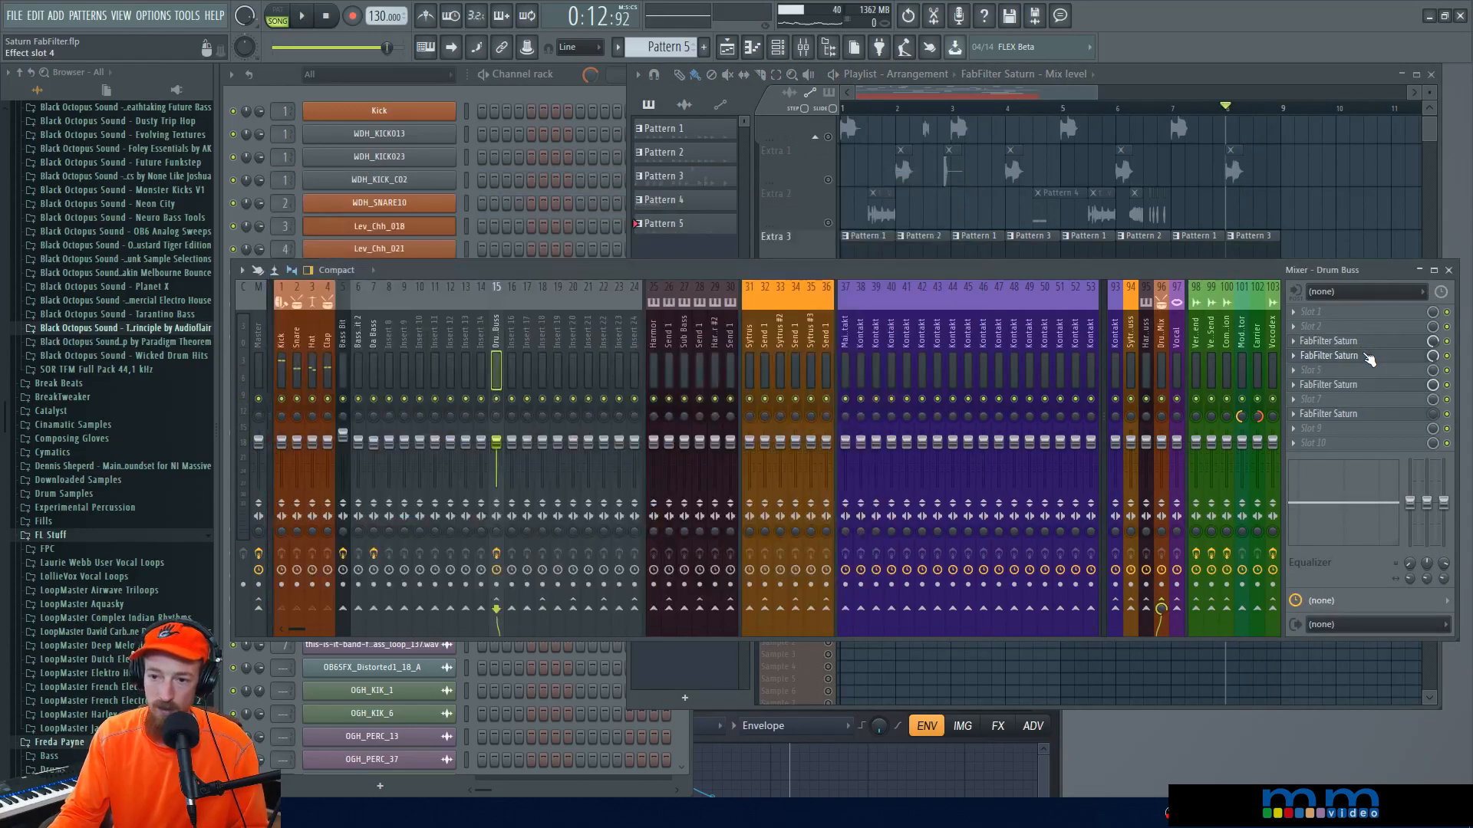
left_click(942, 95)
left_click(939, 97)
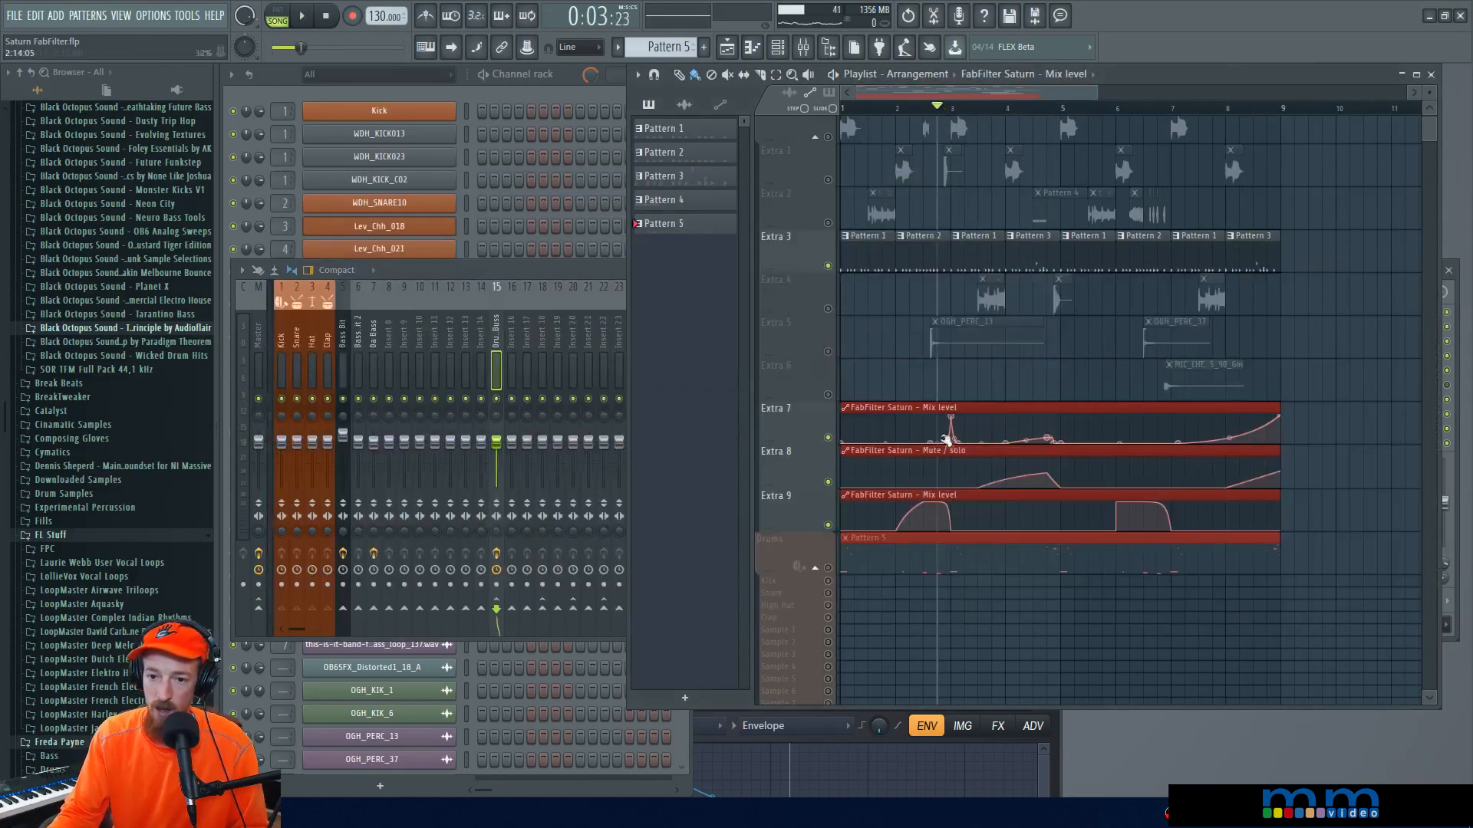
scroll(953, 437, "up", 4)
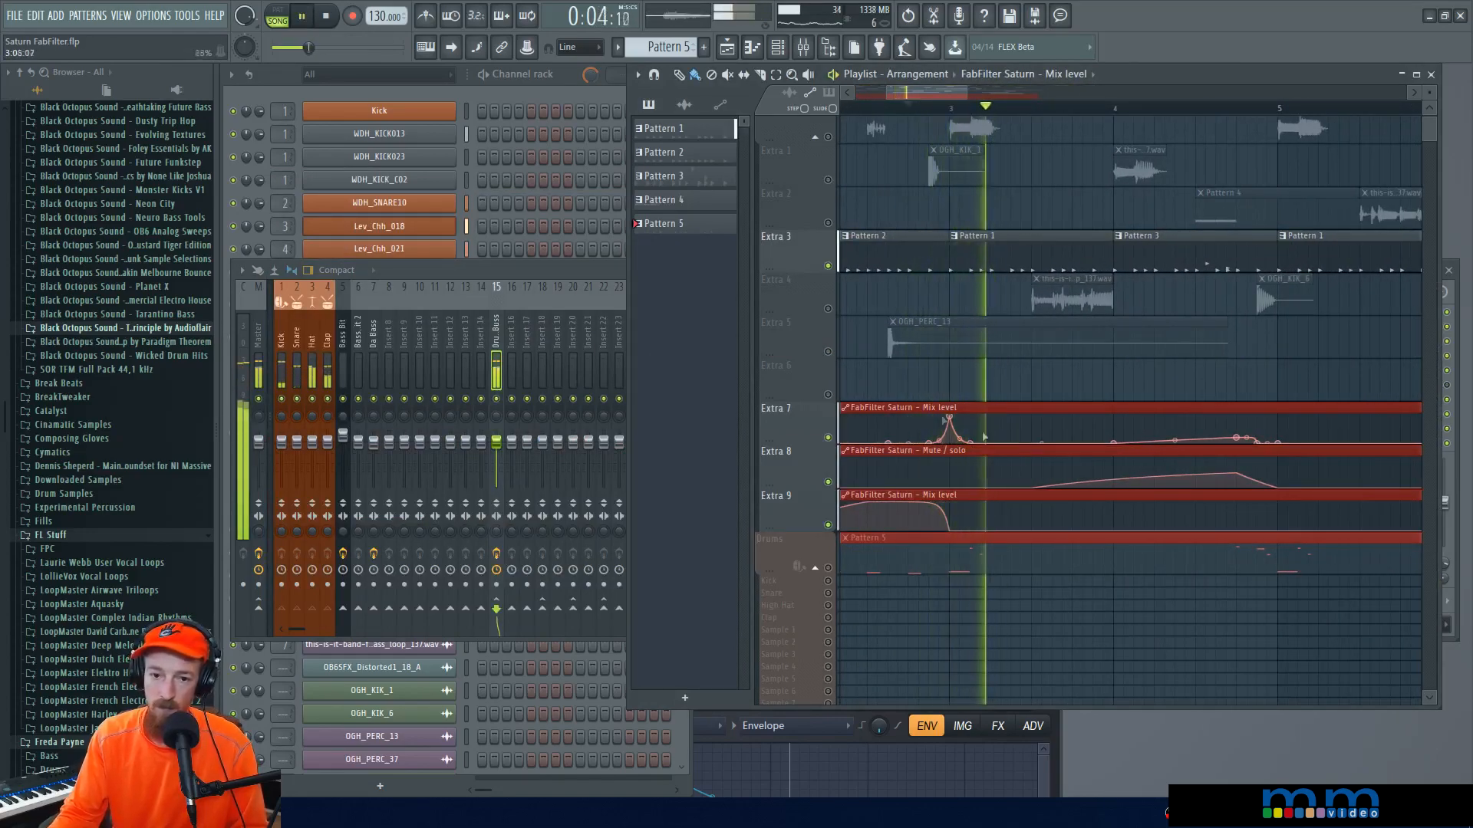
key("space")
Step: Open the slot 6 and slot 8 FabFilter Saturn instances of Drum Buss to review them, and close their windows
left_click(546, 270)
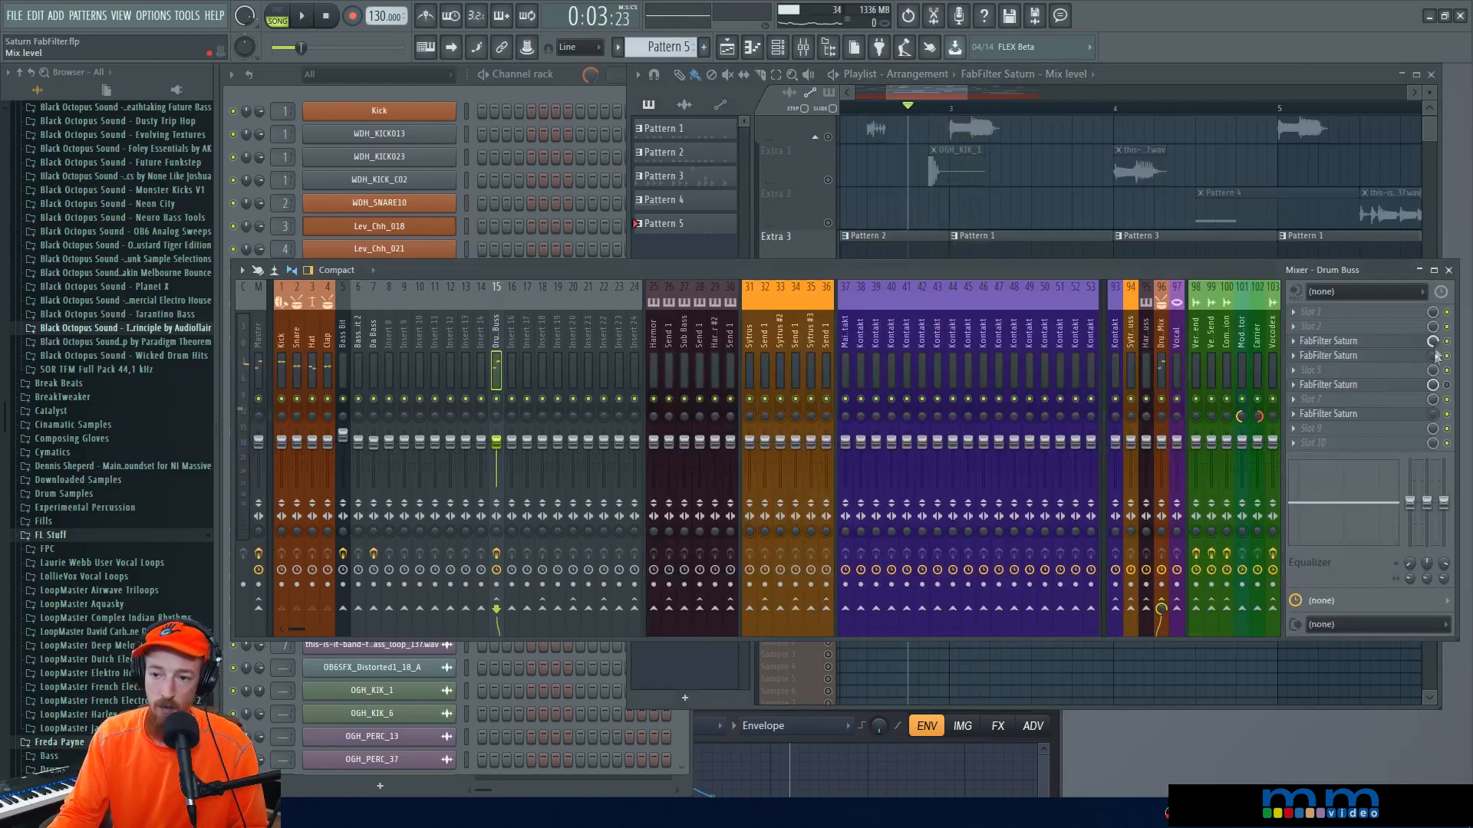
left_click(1400, 389)
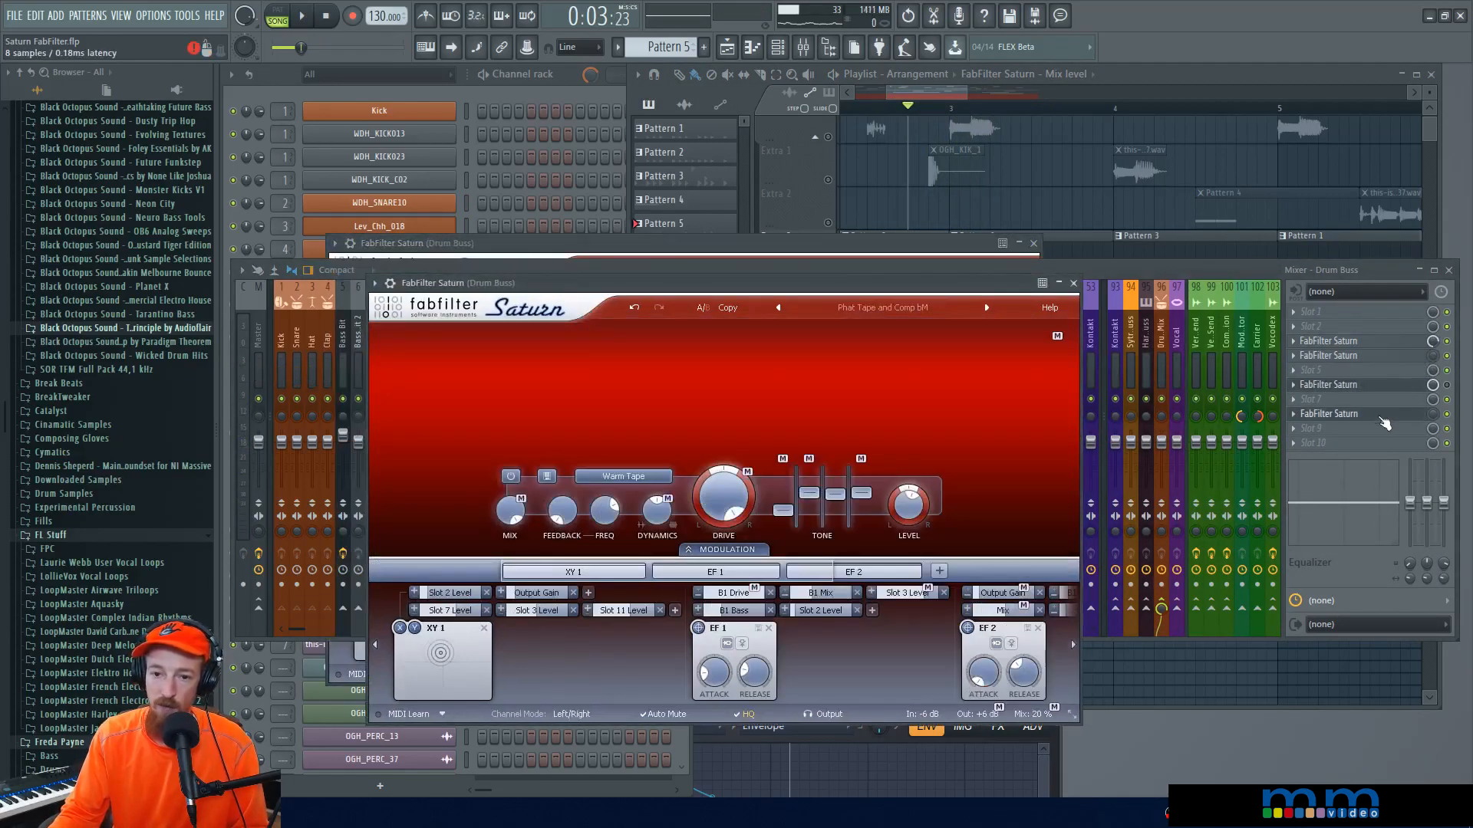
left_click(1381, 388)
left_click(1382, 388)
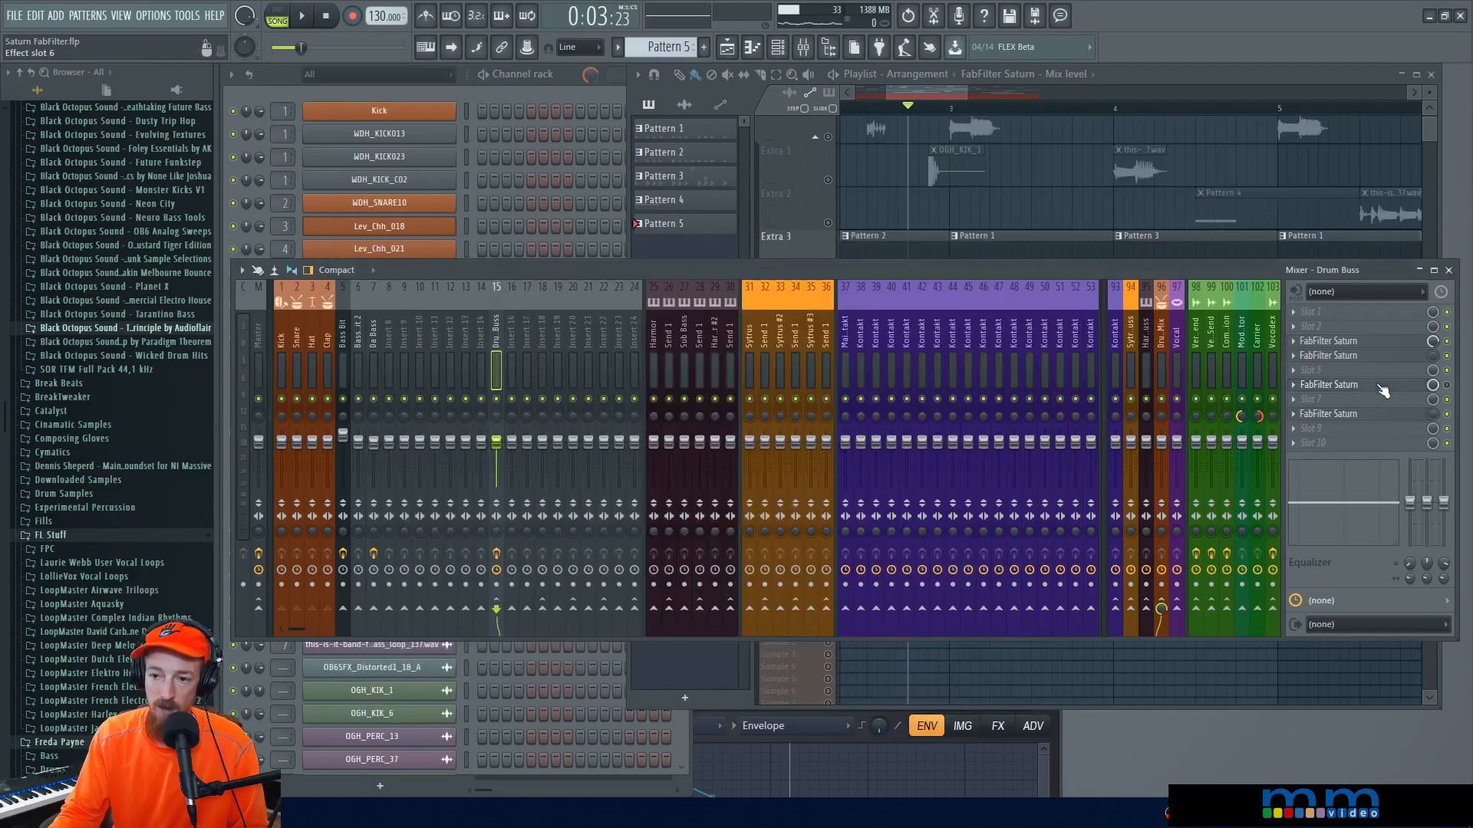
Step: Play the drums from bar 1 through the end of bar 8 to hear the Extra 9 FabFilter Saturn mix level automation
left_click(956, 97)
scroll(949, 441, "down", 2)
scroll(946, 449, "down", 3)
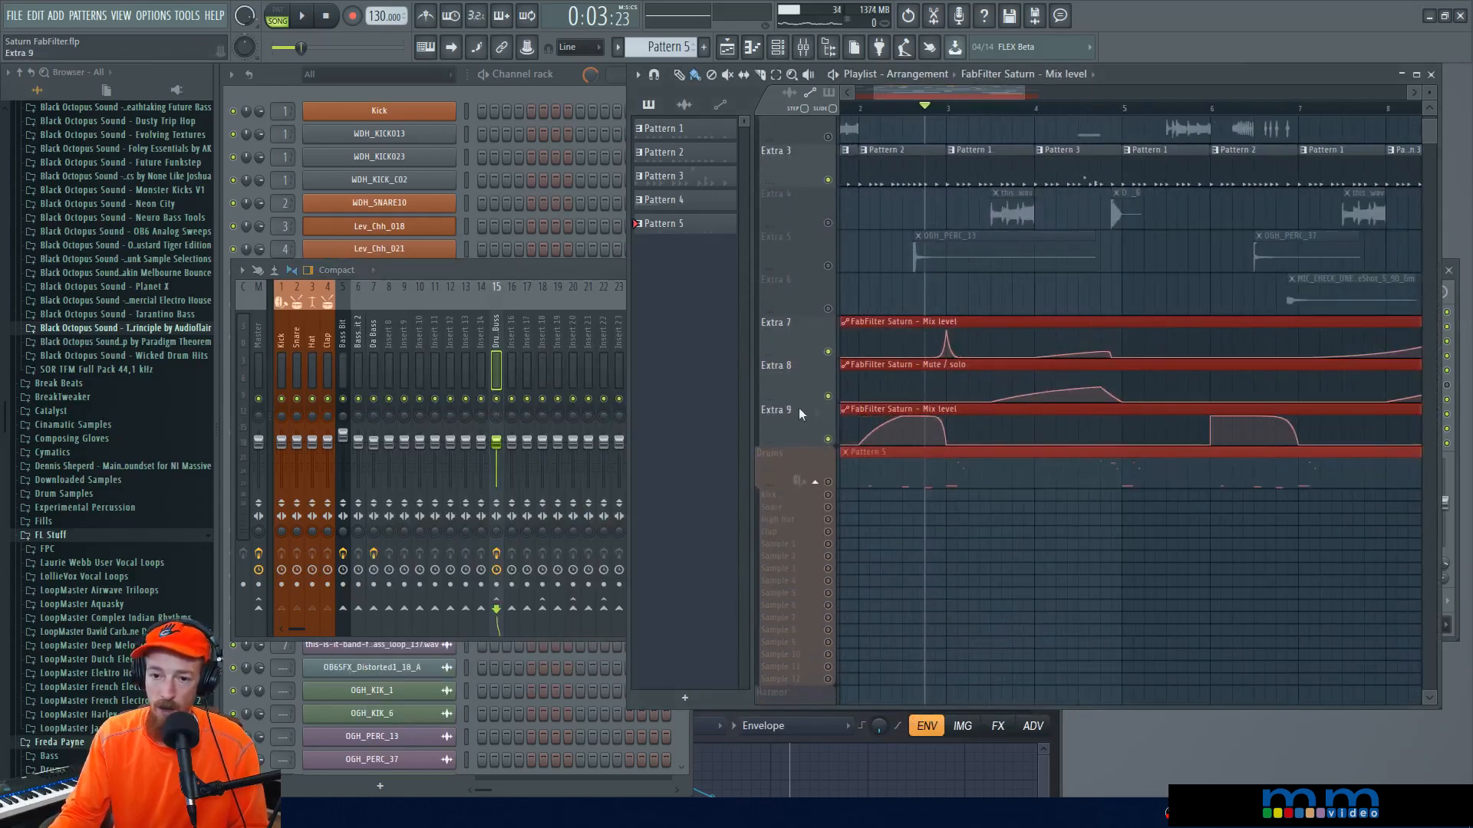
left_click_drag(874, 108, 840, 109)
key("space")
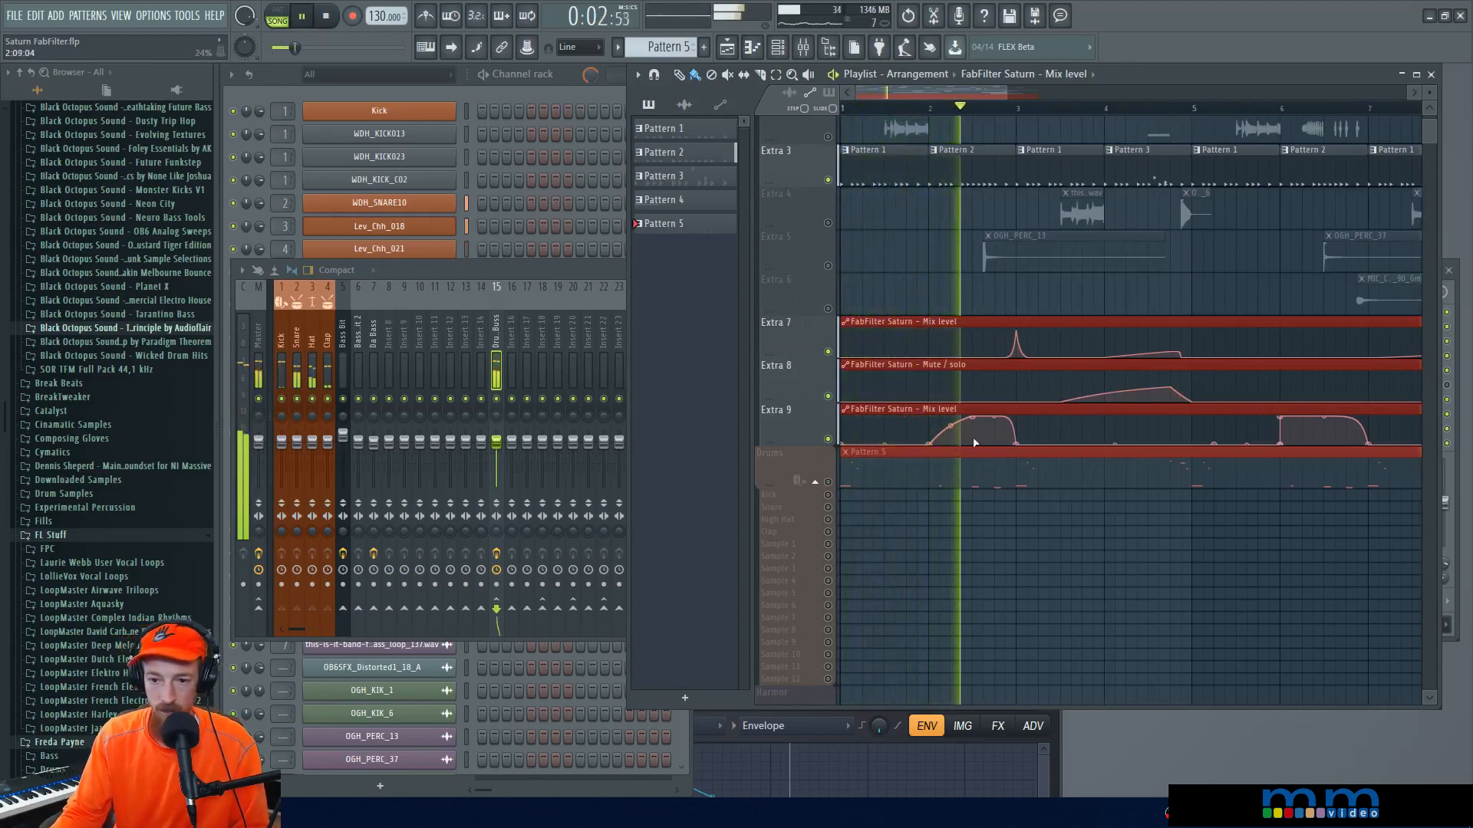
scroll(1020, 418, "right", 2)
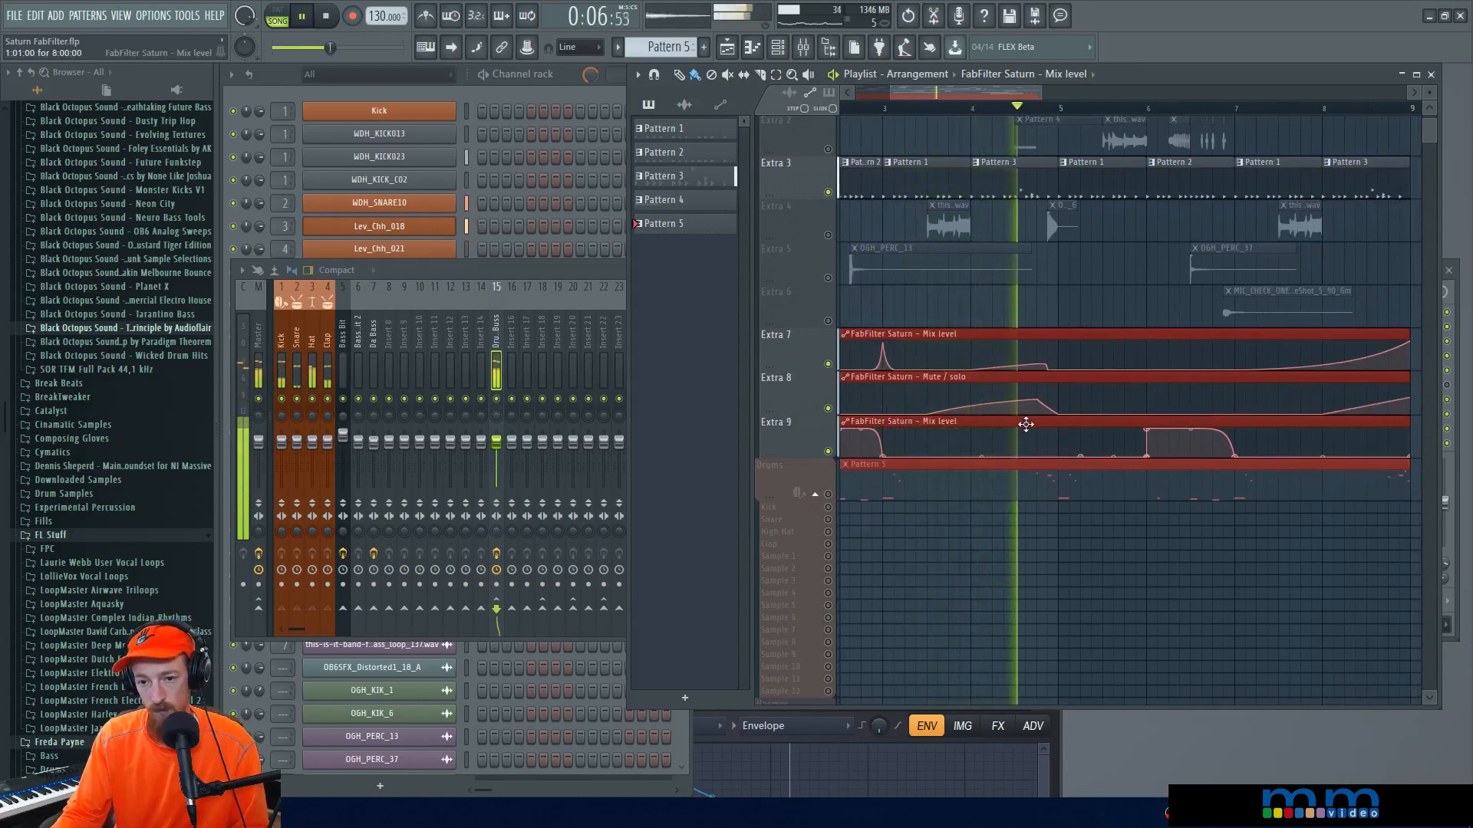
scroll(1051, 423, "down", 2)
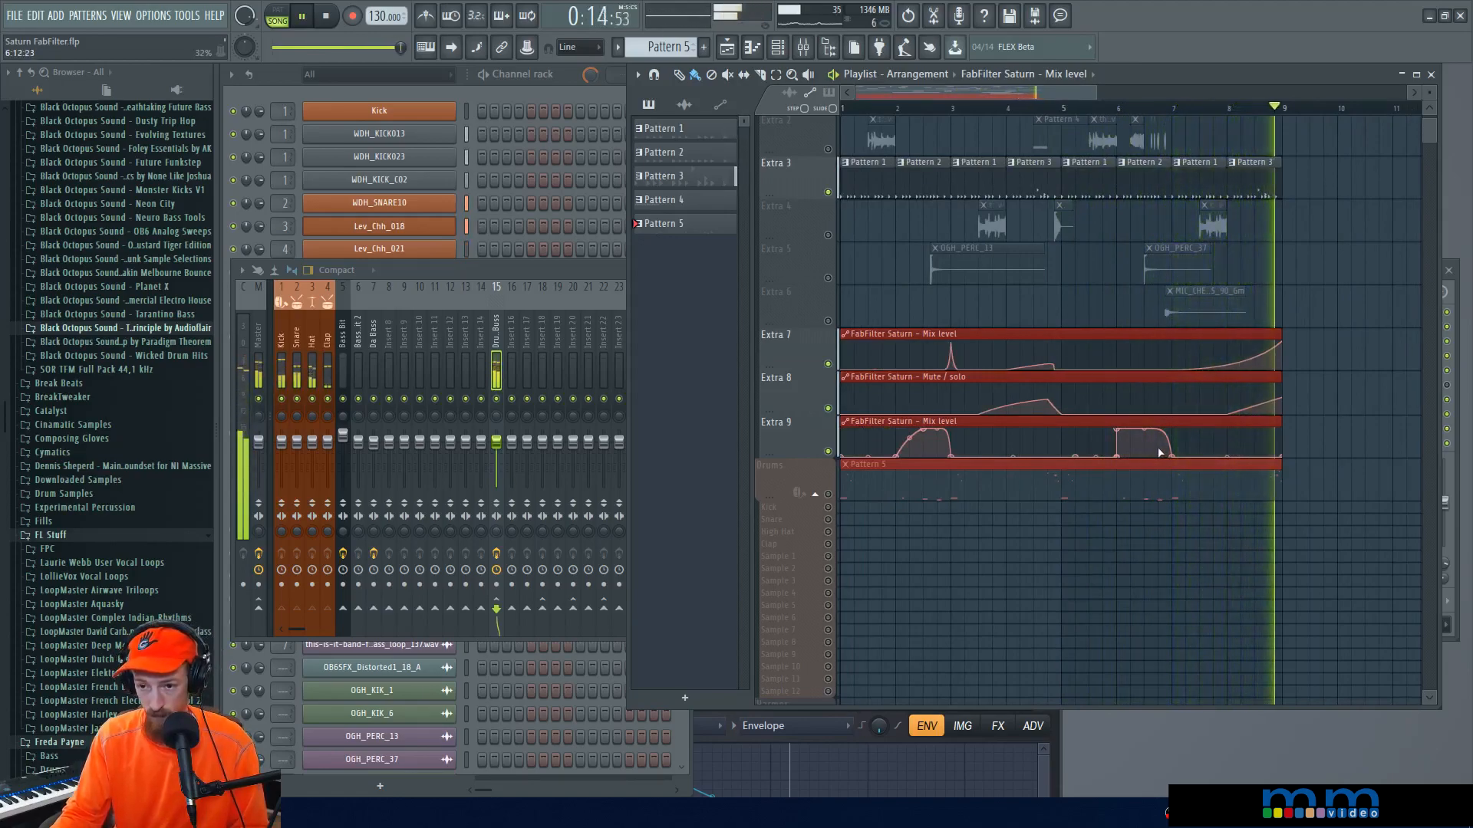
Step: Stop playback, inspect the Modern Breaks preset in the slot 6 FabFilter Saturn of Drum Buss, and close its window
left_click(550, 279)
left_click(1376, 386)
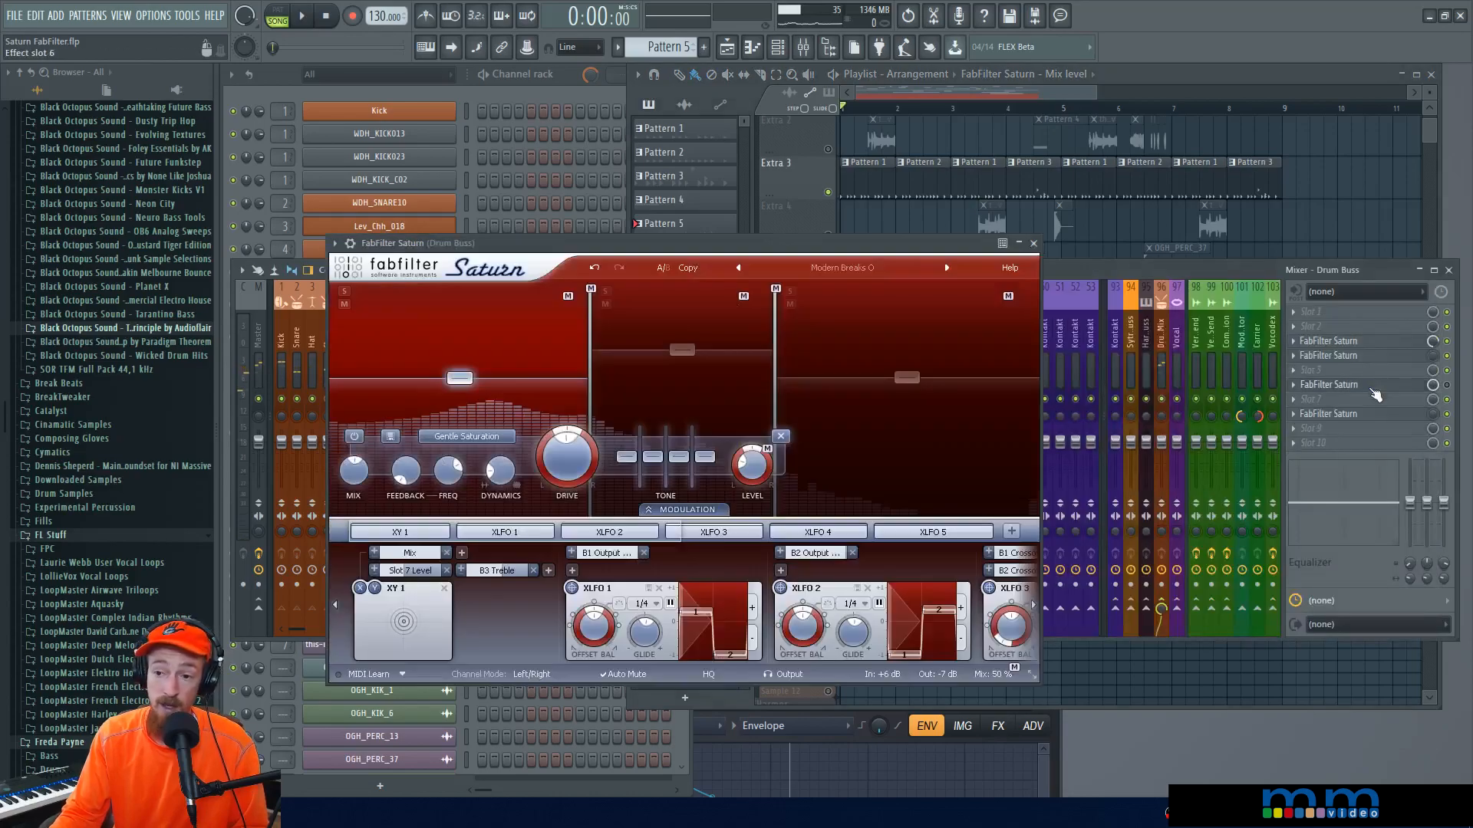
left_click_drag(726, 244, 677, 227)
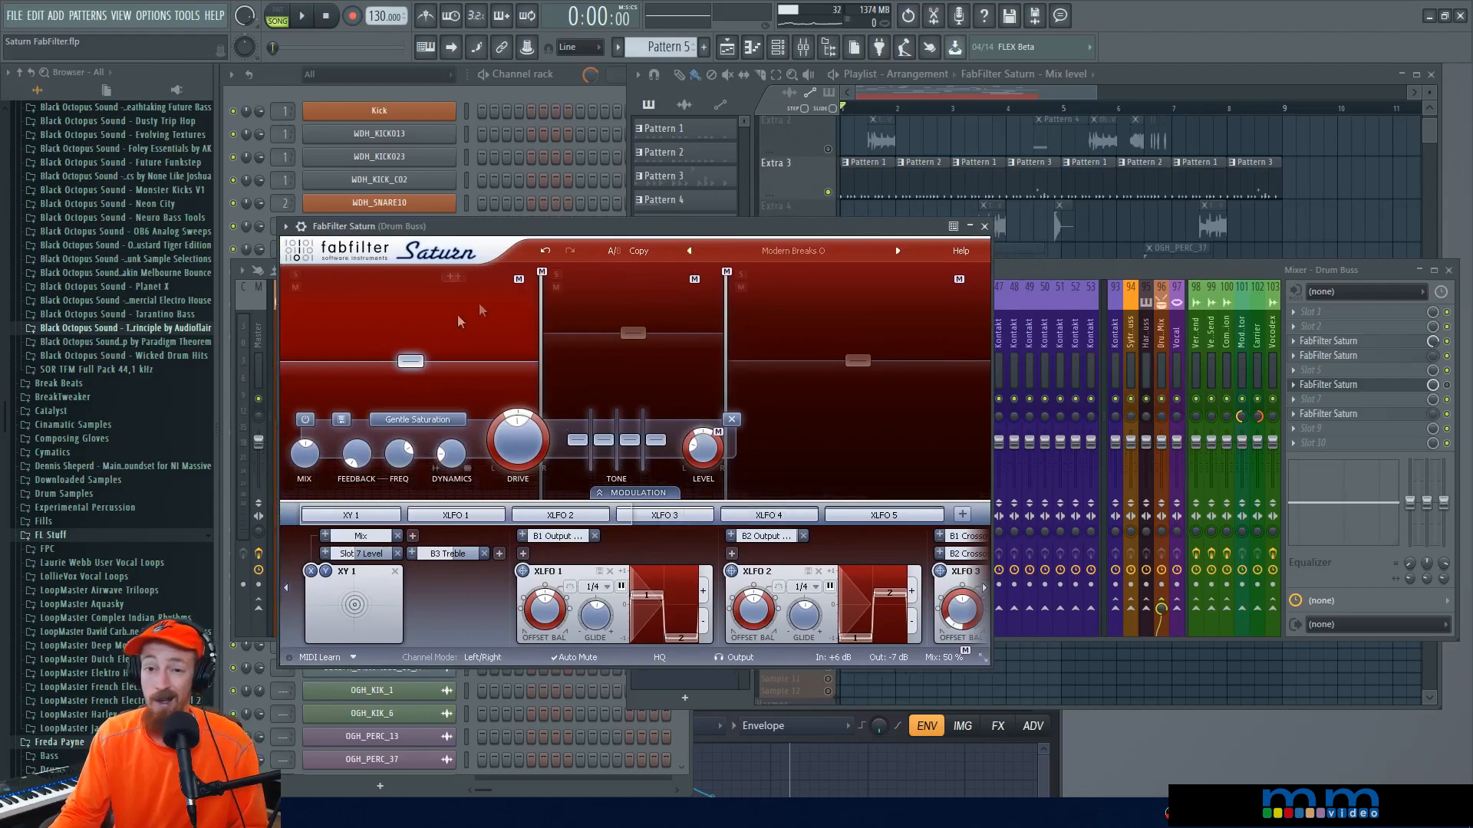
left_click(1375, 387)
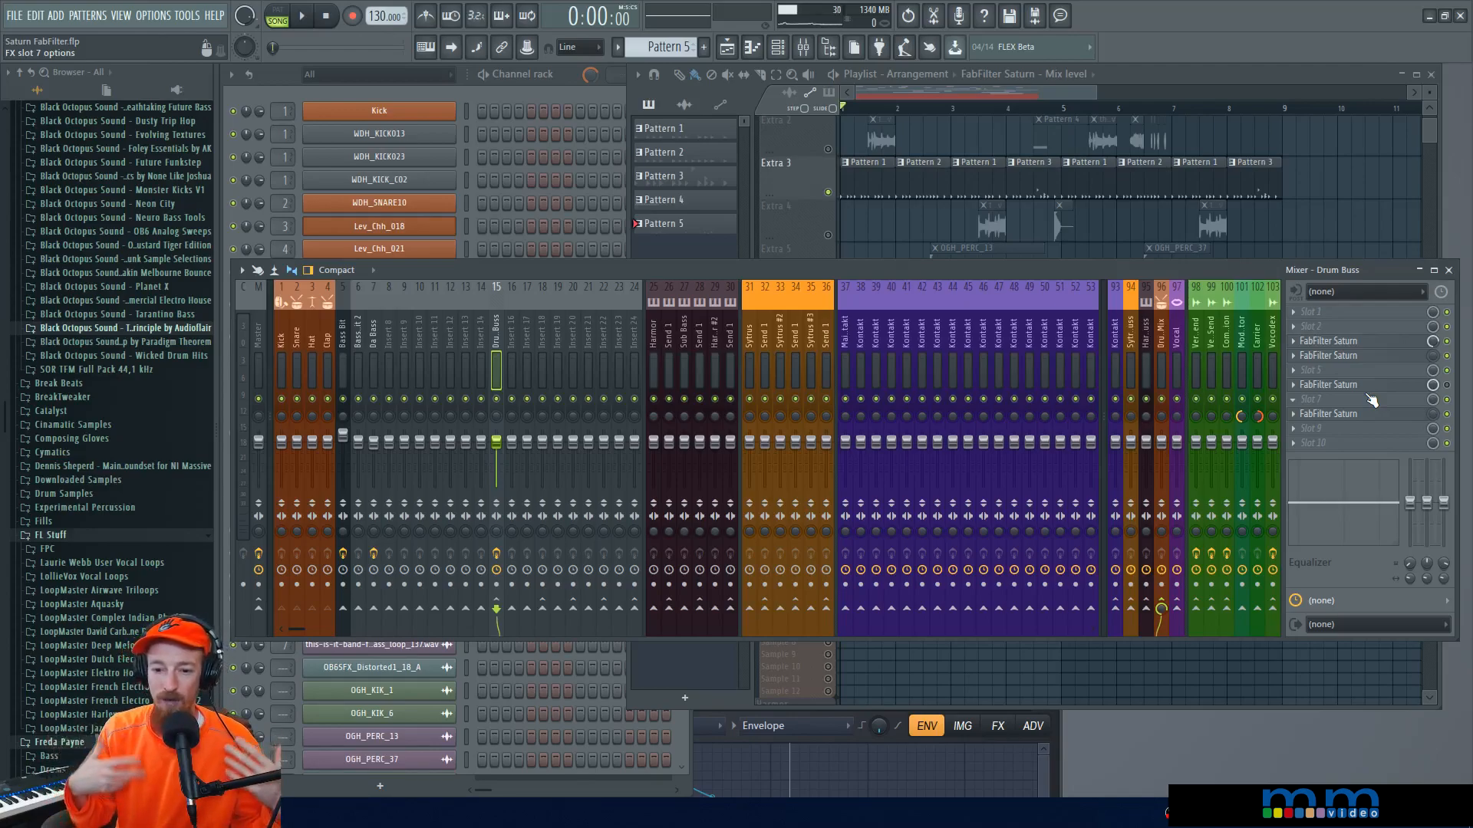
Step: Select all the drum pattern clips on Extra 3 and show Pattern 1 in the channel rack
left_click(973, 79)
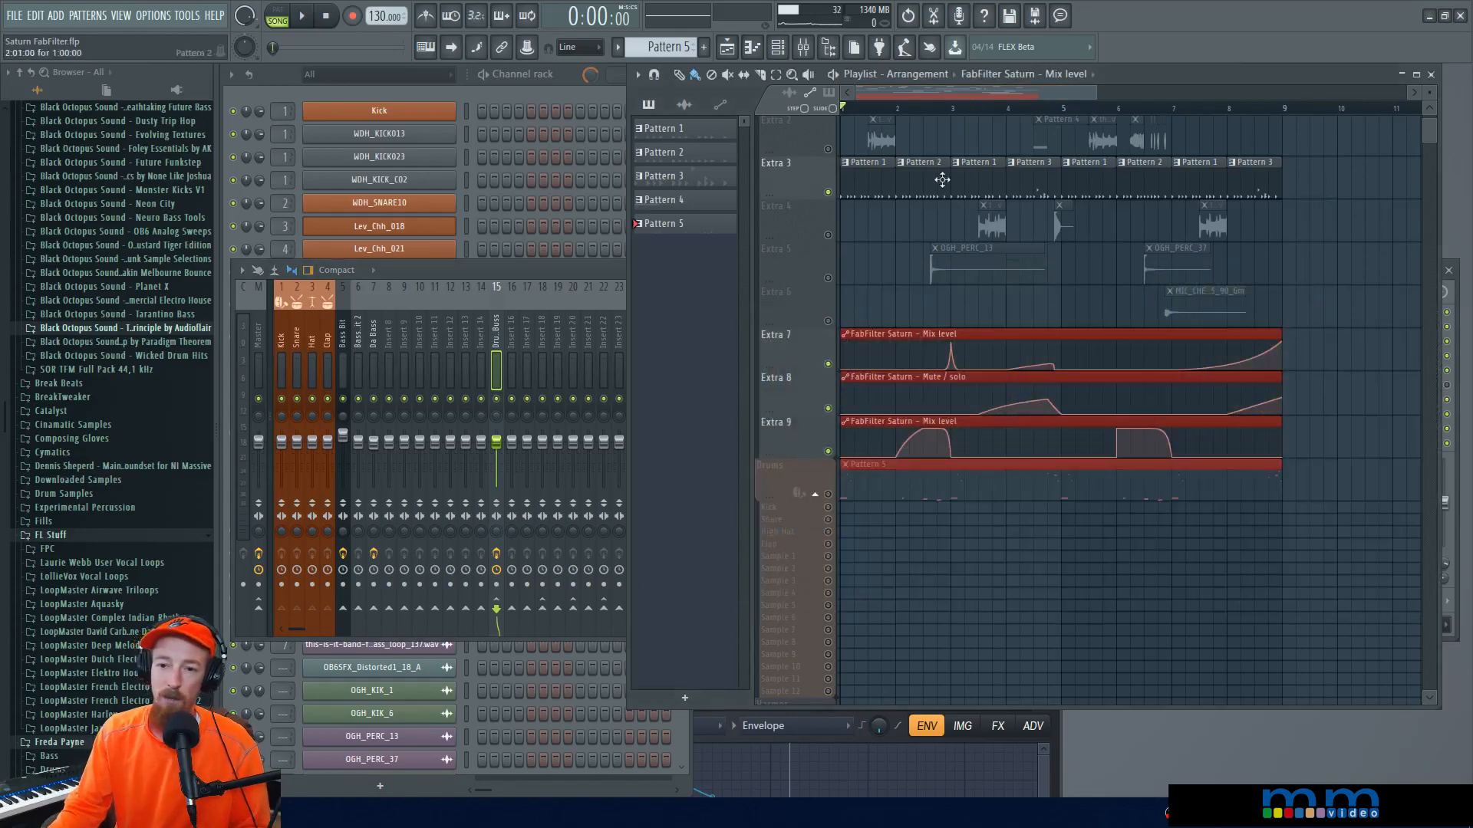
left_click_drag(868, 181, 1267, 182)
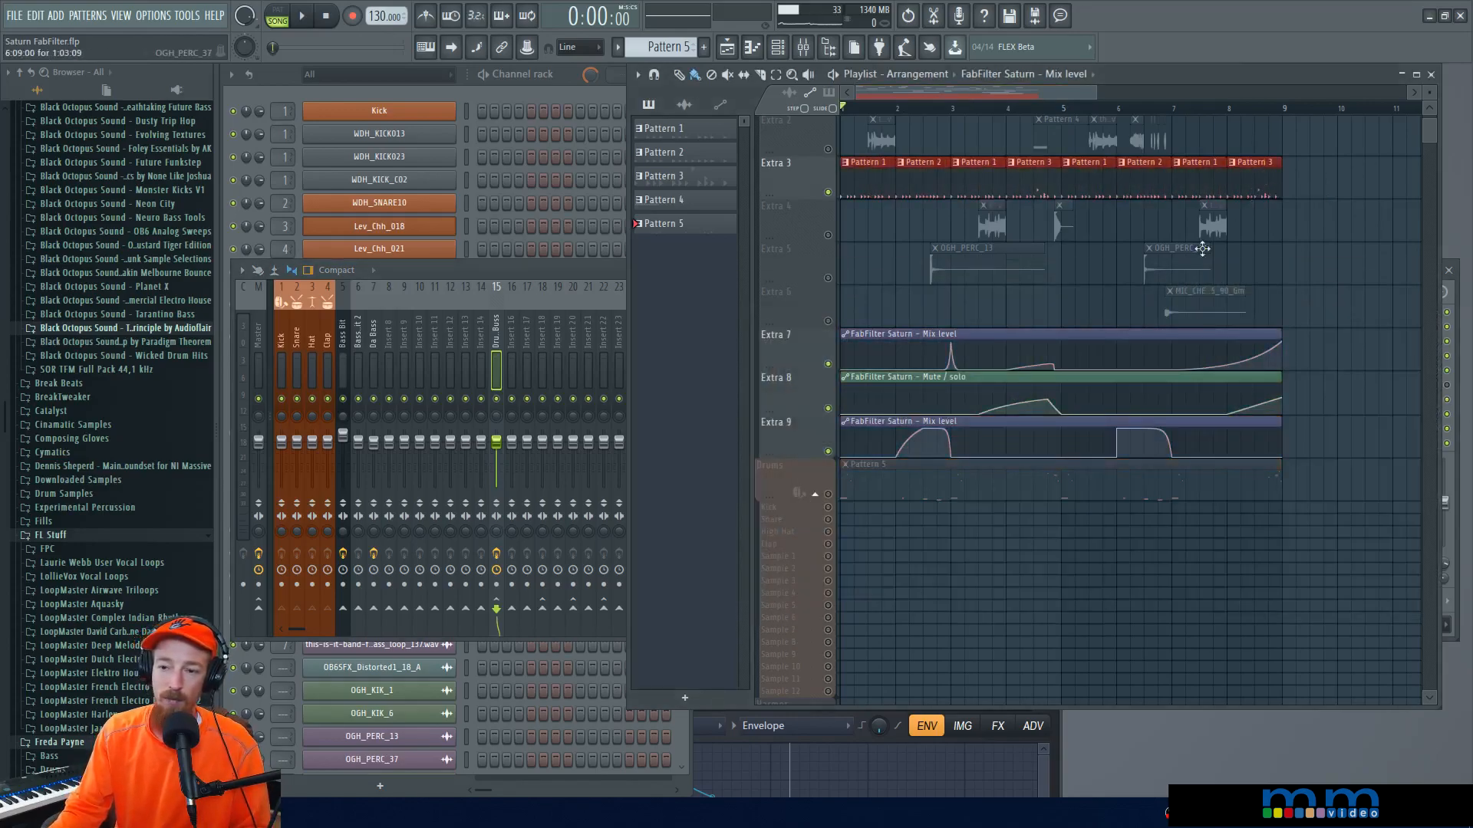
left_click(870, 179)
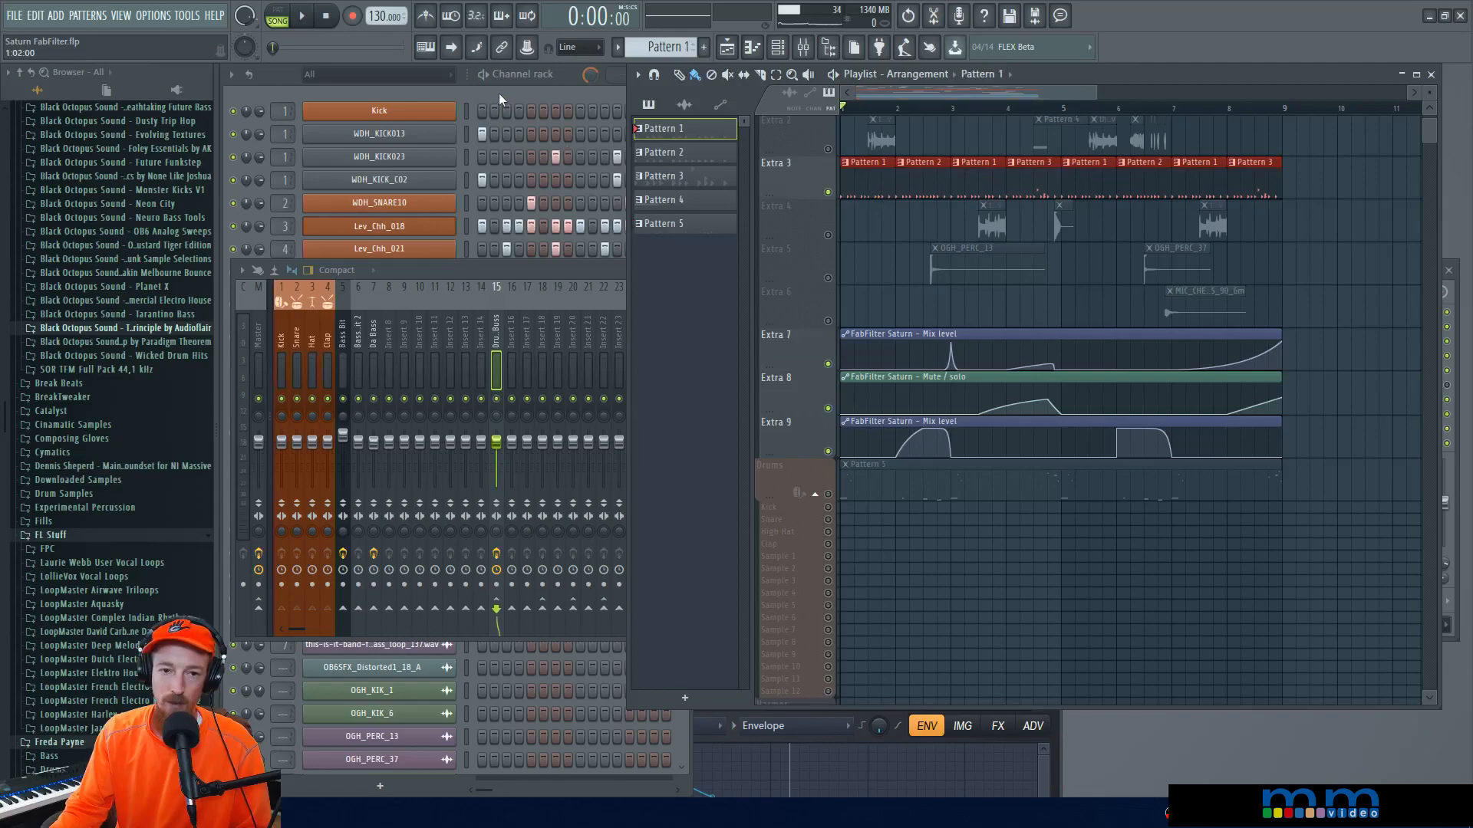
left_click(595, 273)
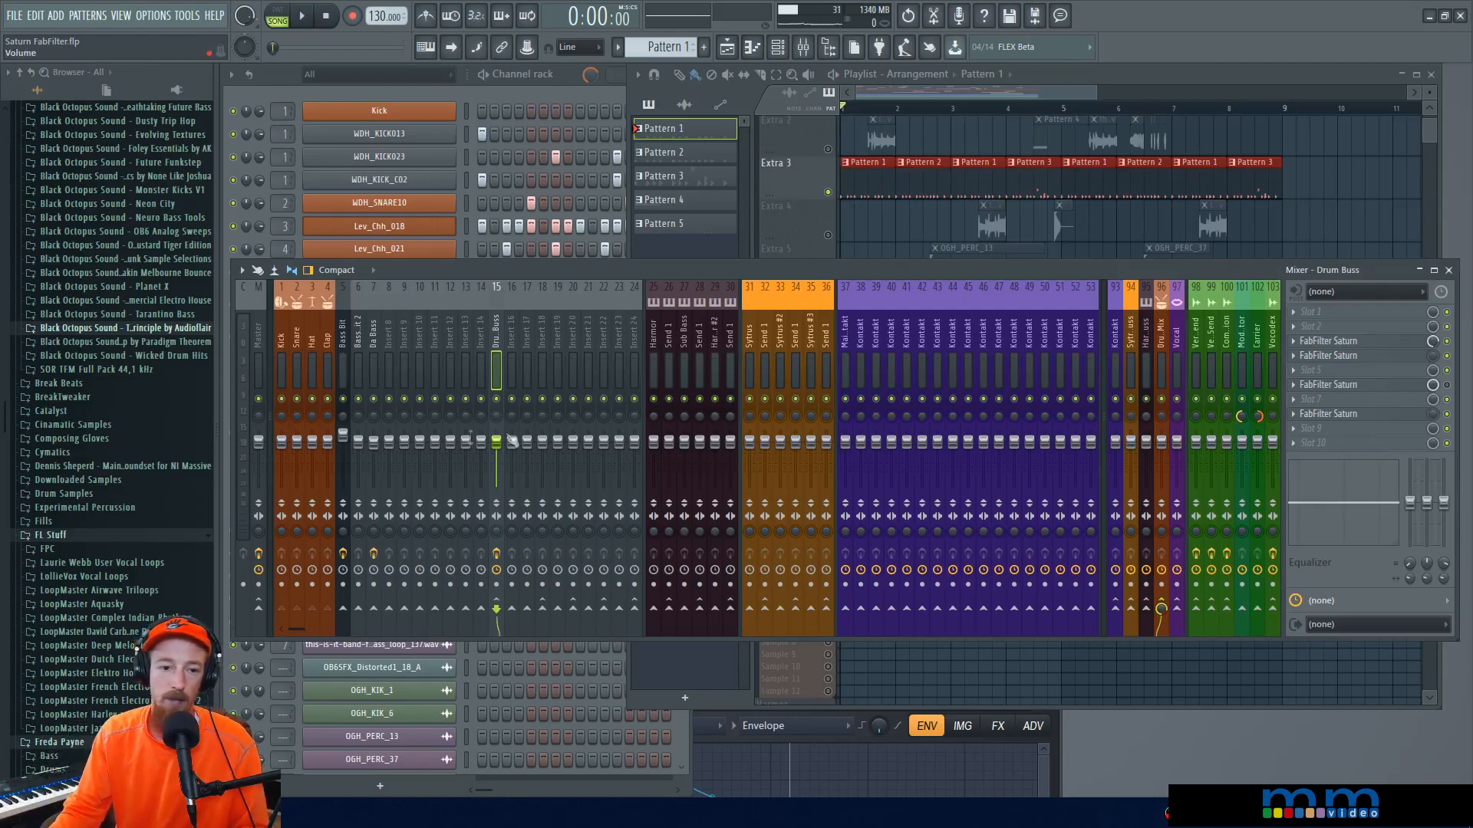
left_click(993, 94)
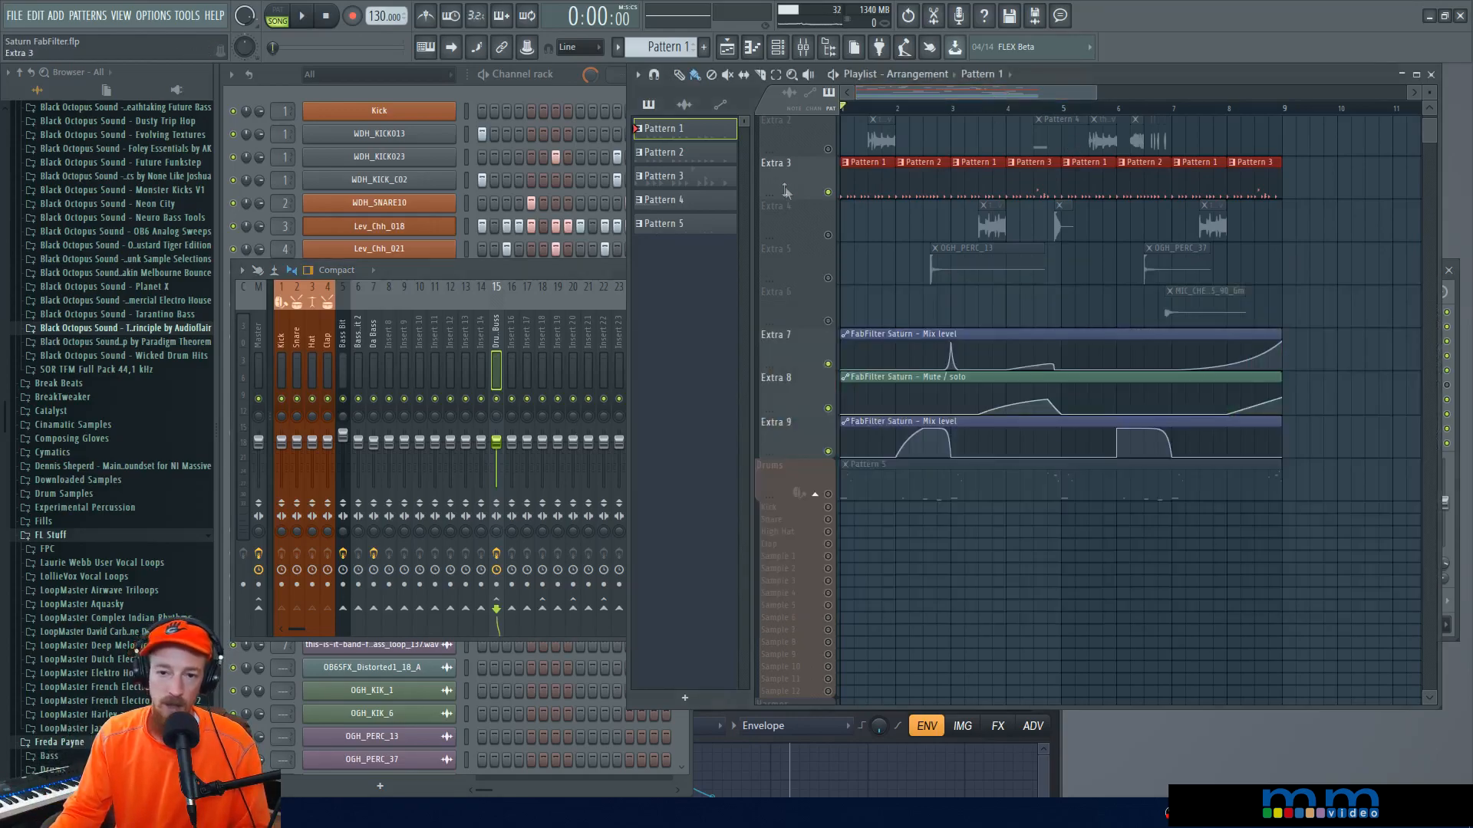
Step: Position the playhead at the start of the Pattern 4 clip and solo the Extra 2 track
scroll(934, 233, "up", 2)
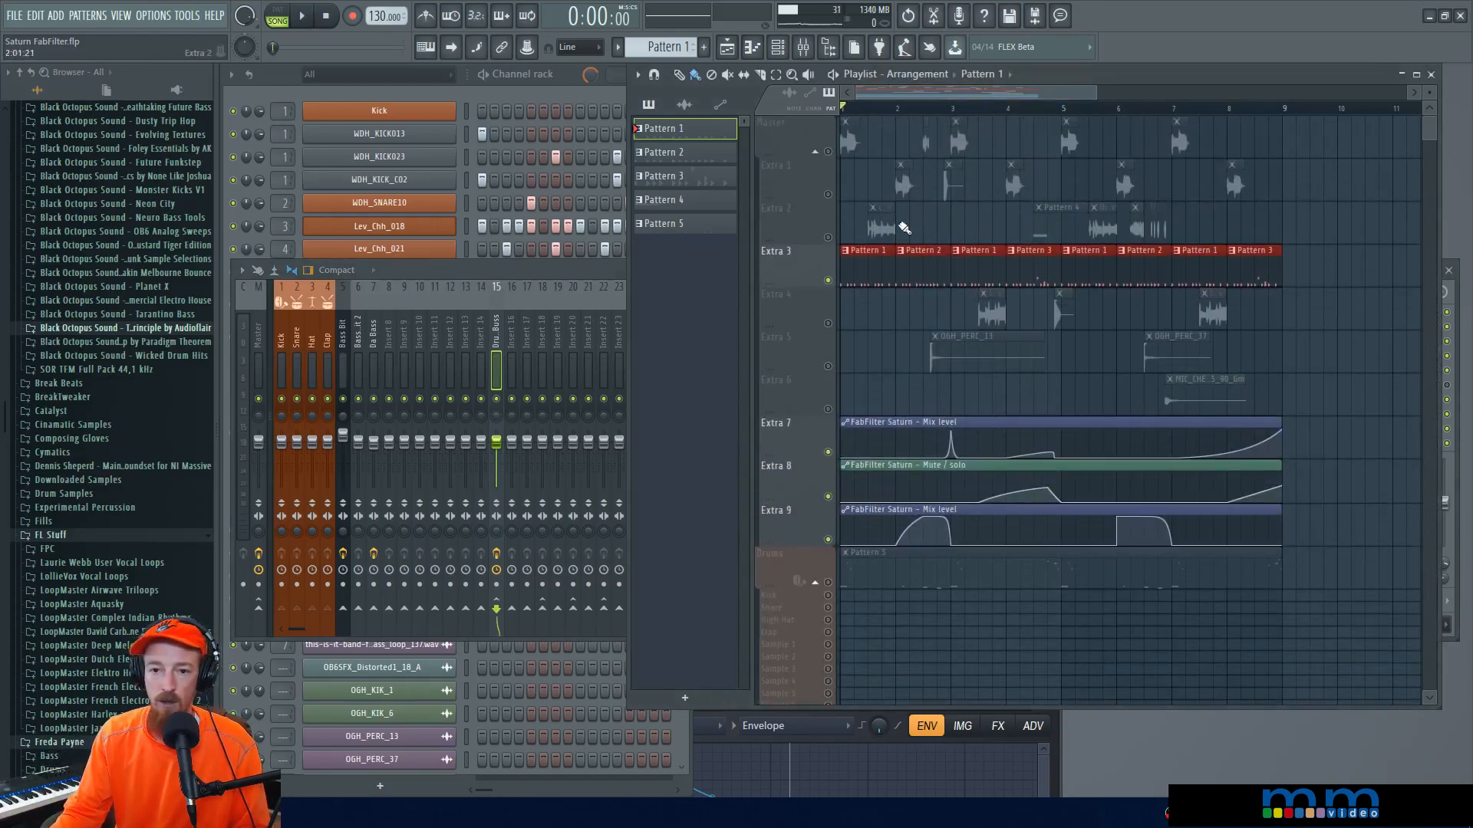
scroll(904, 227, "up", 2)
key("space")
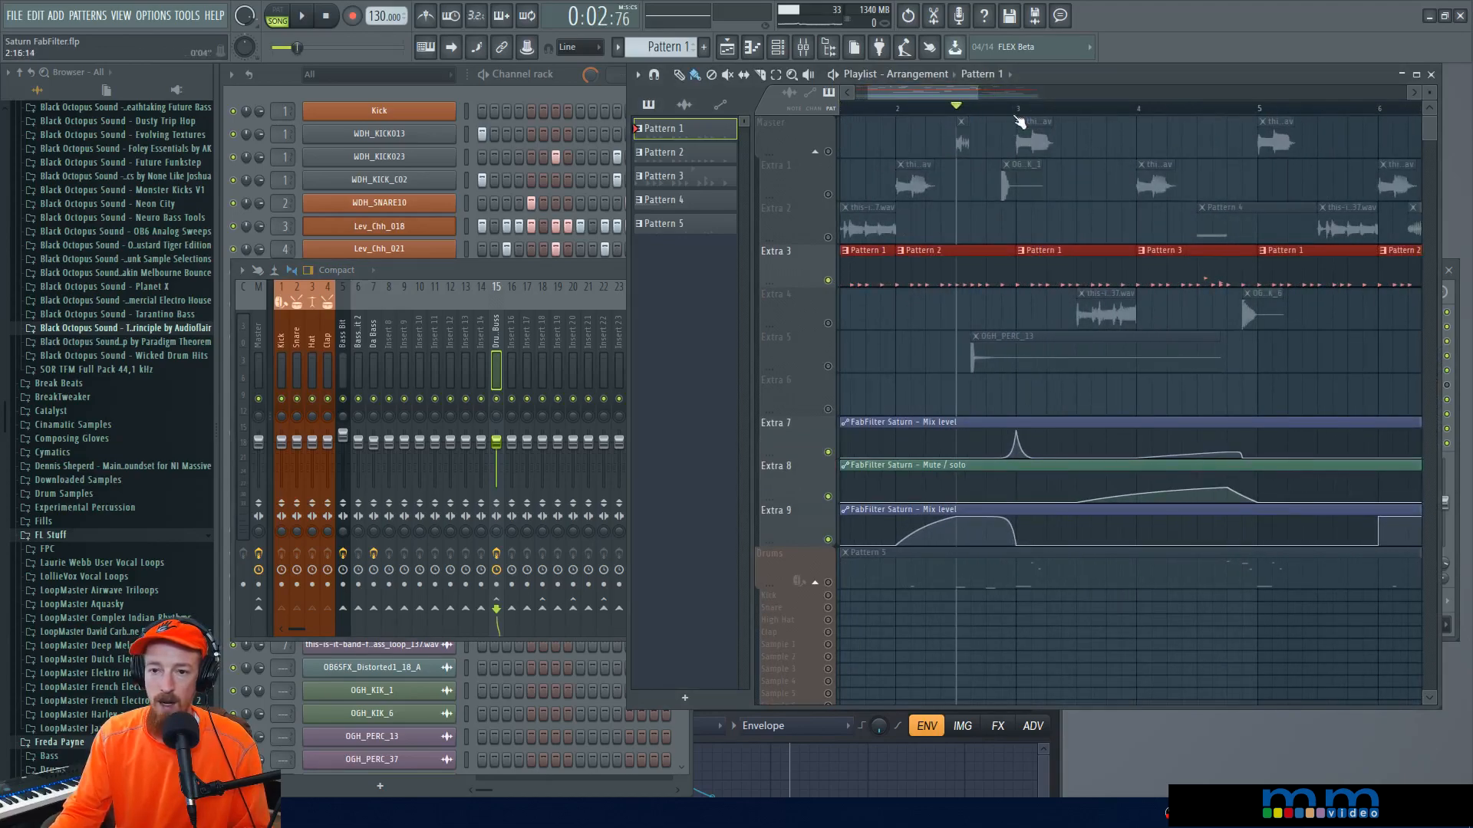
left_click(1007, 110)
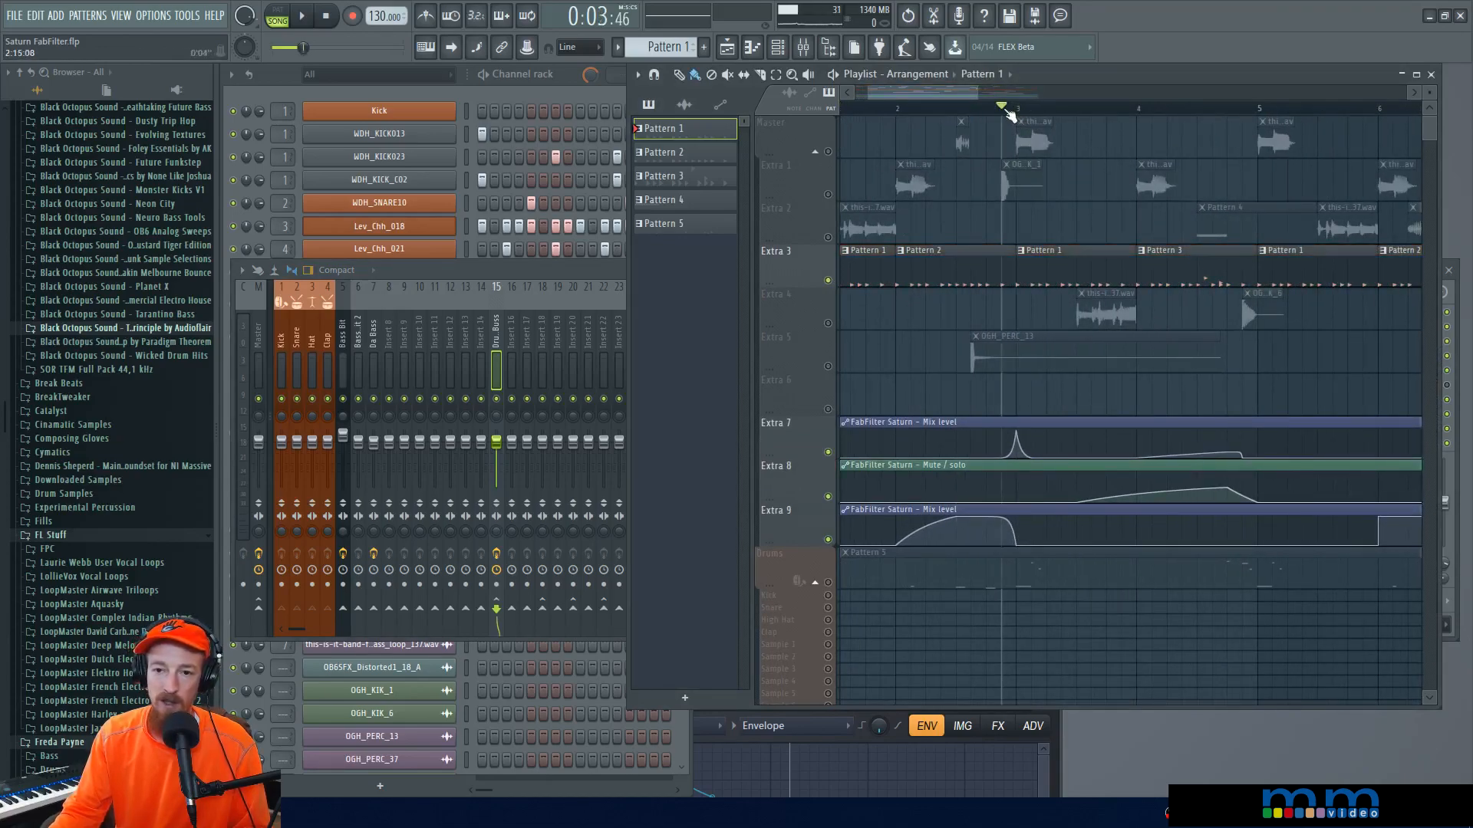
scroll(888, 241, "right", 3)
left_click(972, 108)
right_click(828, 238)
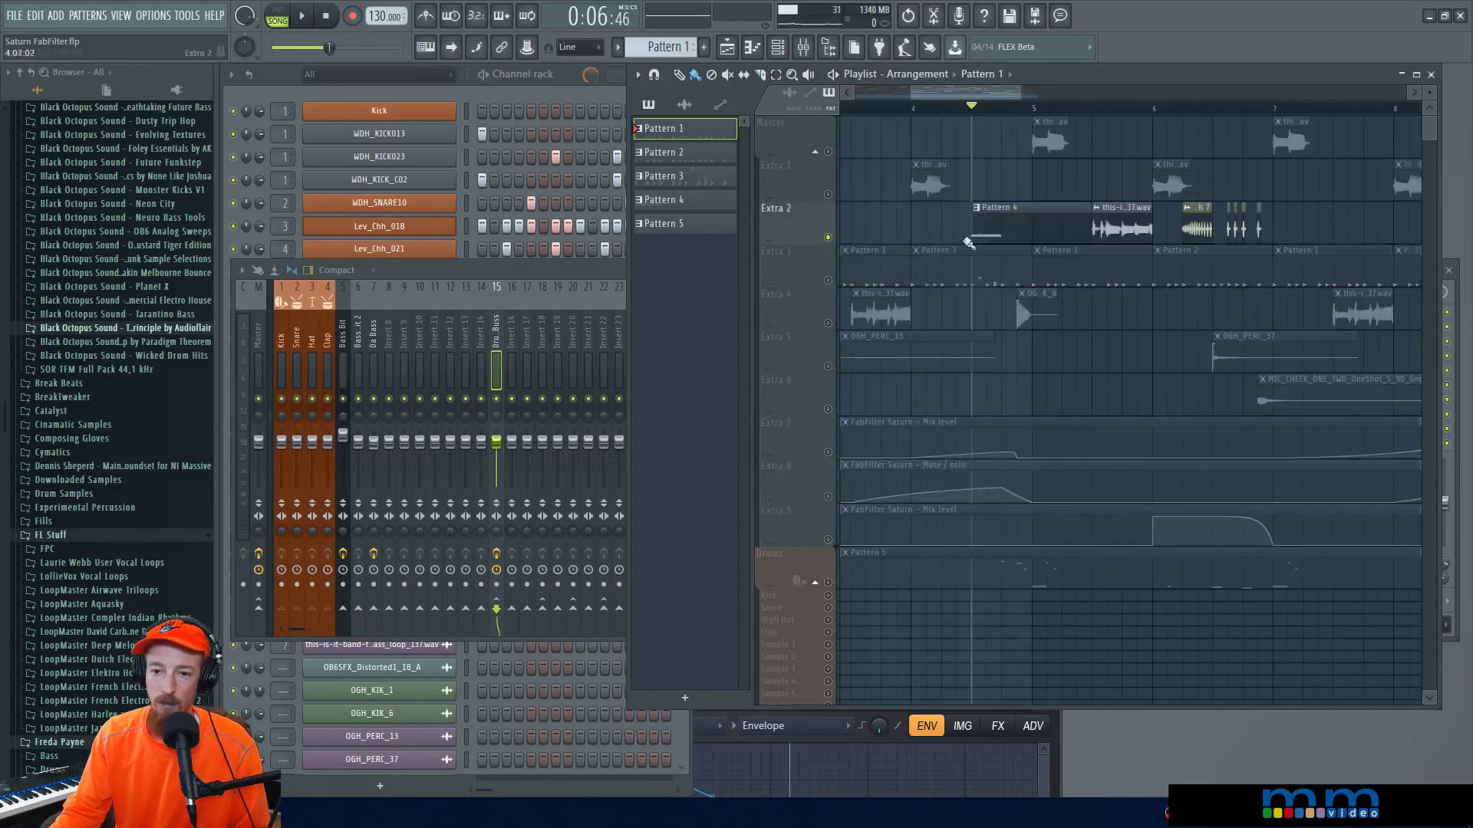
Step: Play the Pattern 4 bass in short bursts and select the Bass Bit mixer track to see its effects
key("space")
key("space")
key("space")
key("space")
double_click(499, 275)
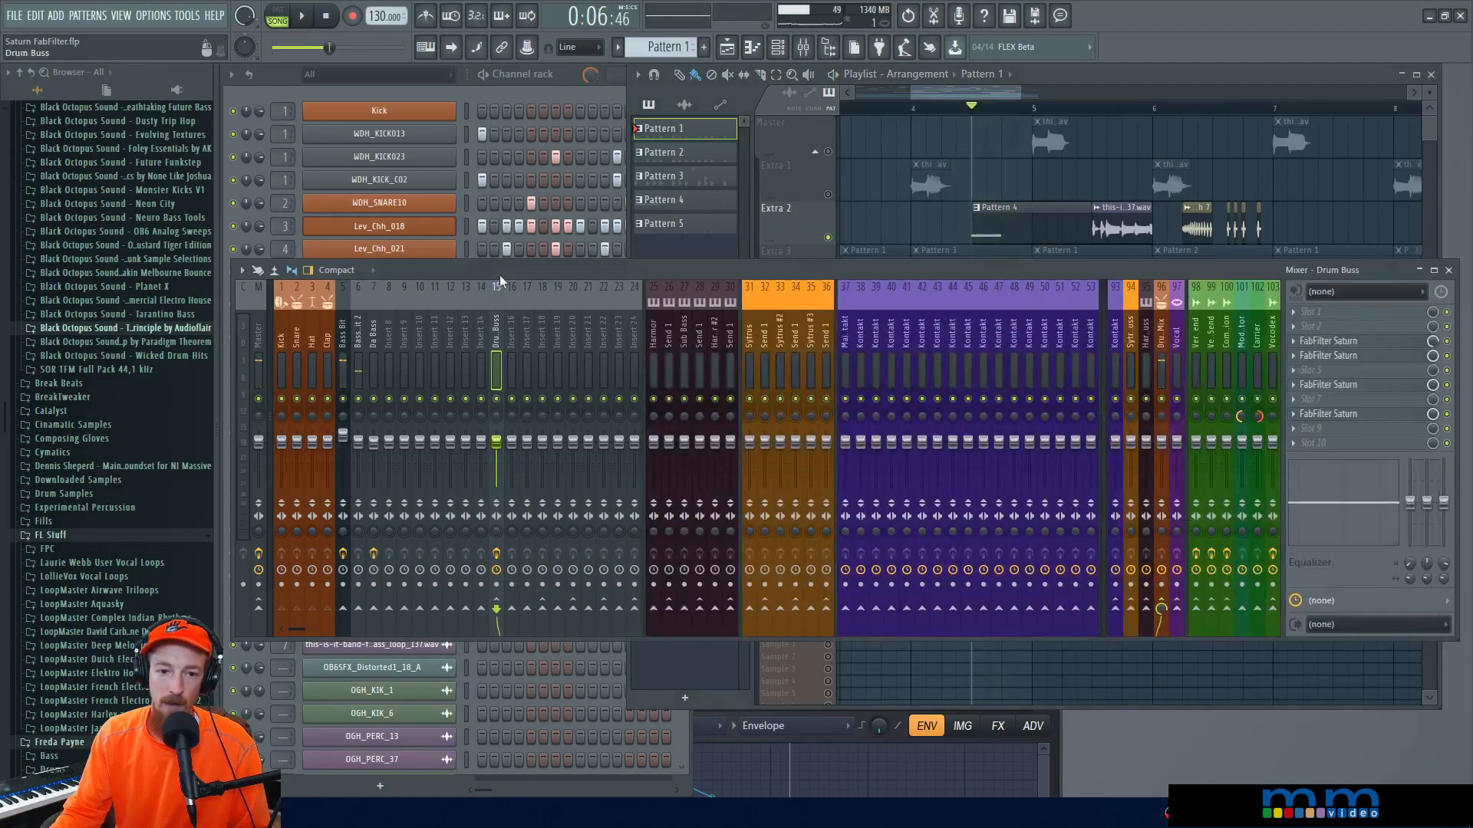
left_click(358, 338)
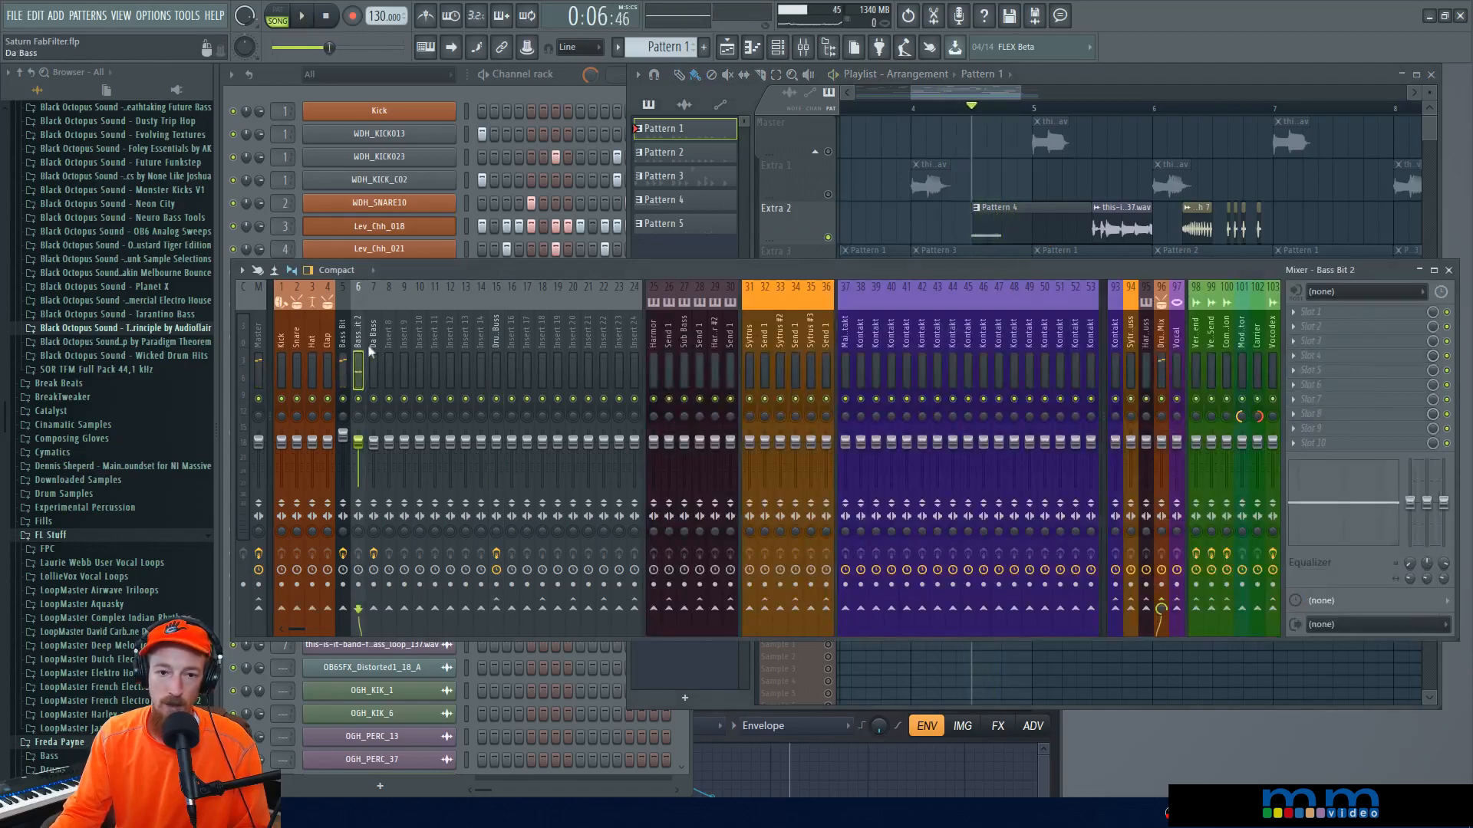
left_click(343, 350)
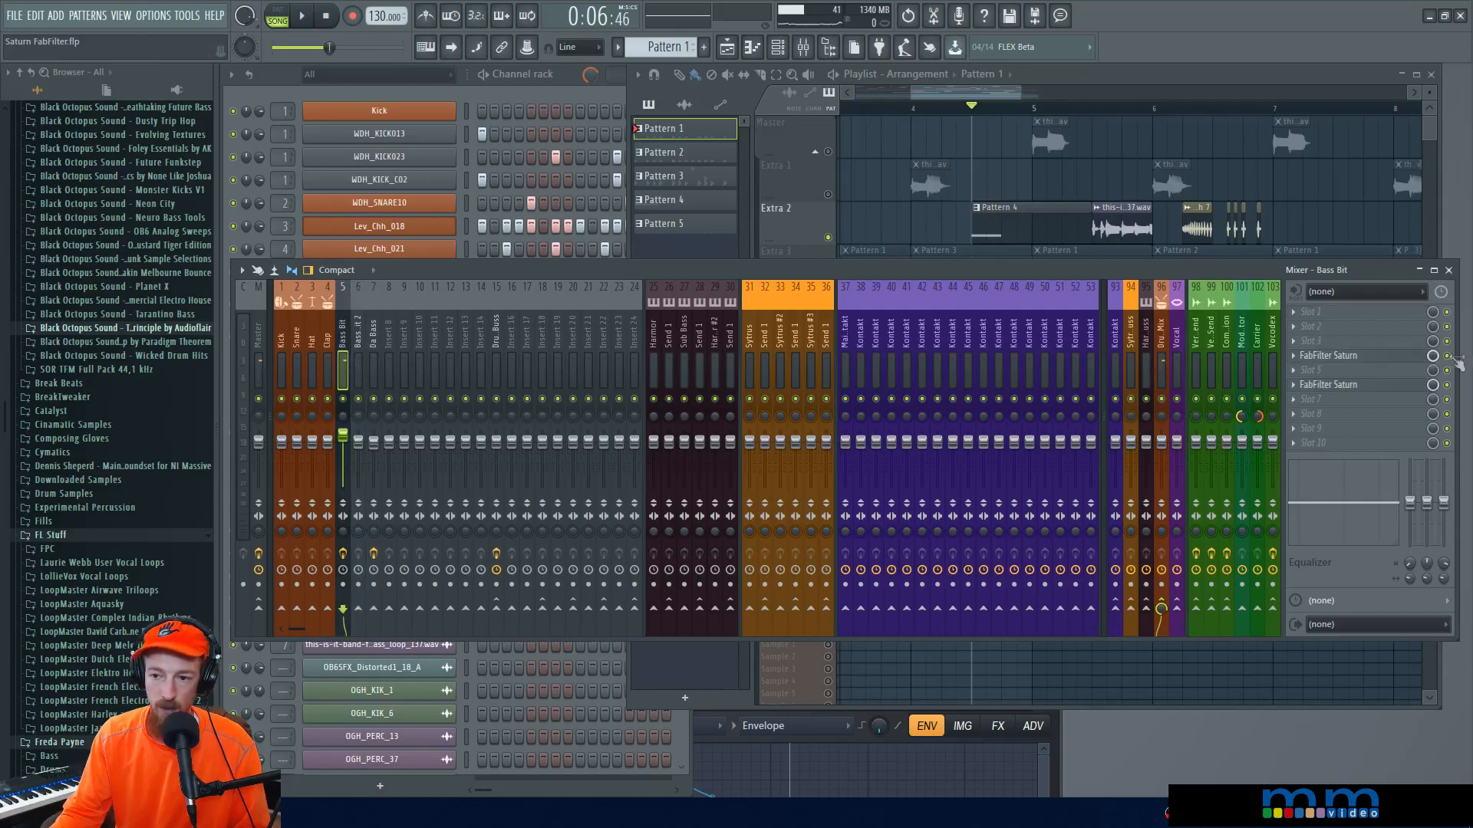
key("space")
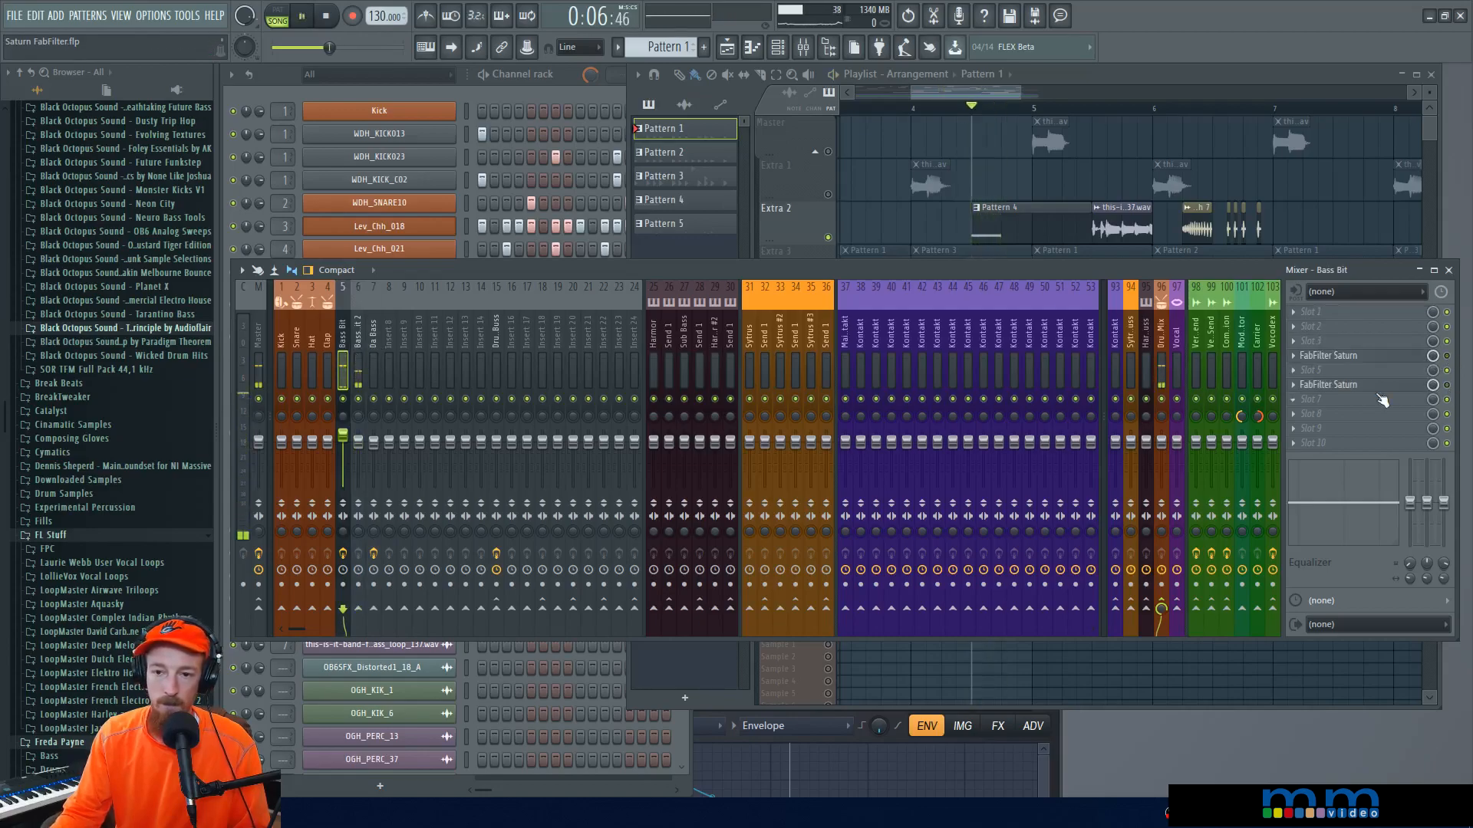
key("space")
Step: Open the Bass Bit channel from the channel rack to show its Reaktor Razor synth with the Malaria preset
scroll(988, 242, "up", 3)
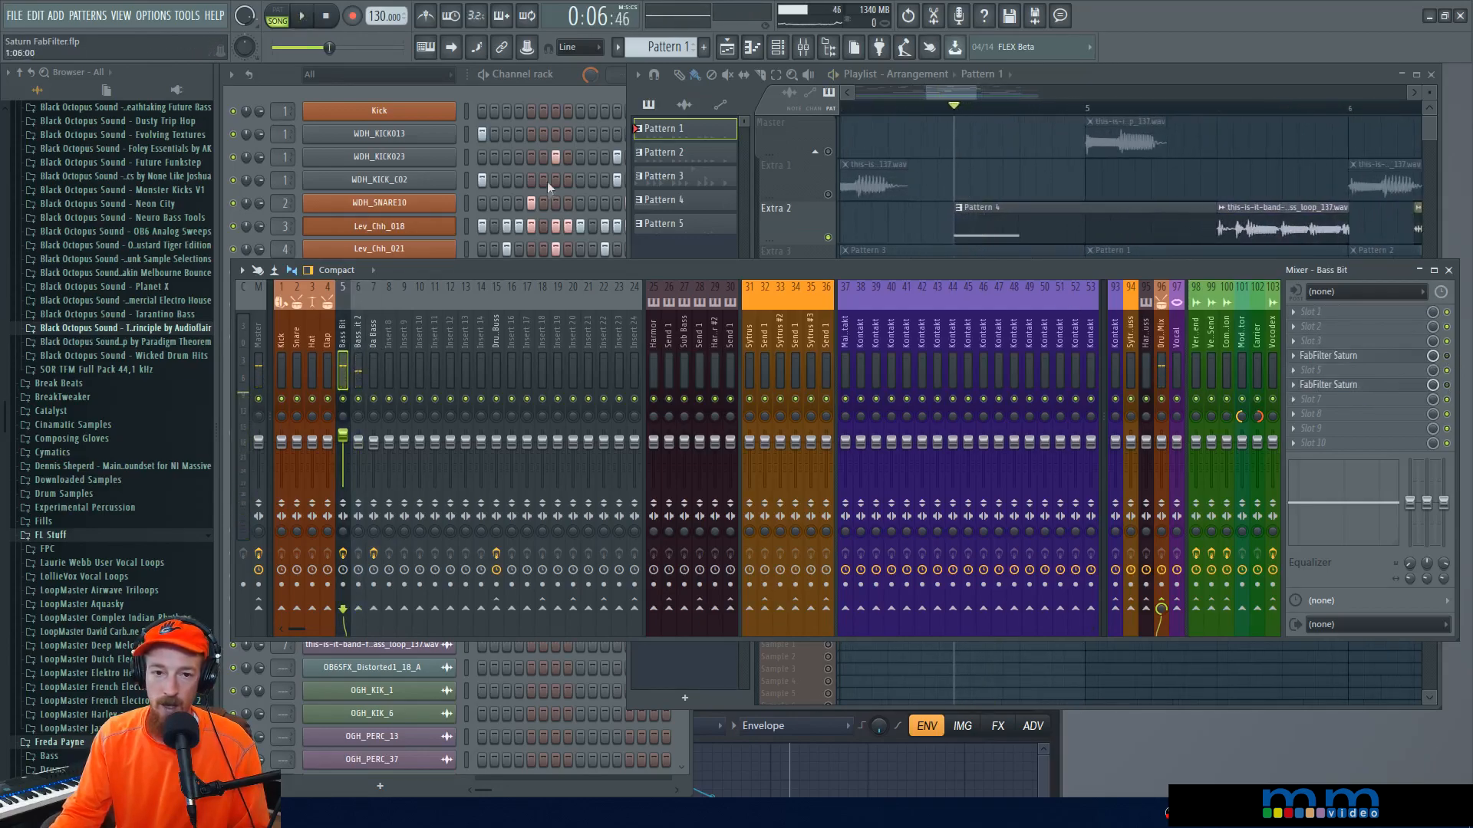
left_click(330, 94)
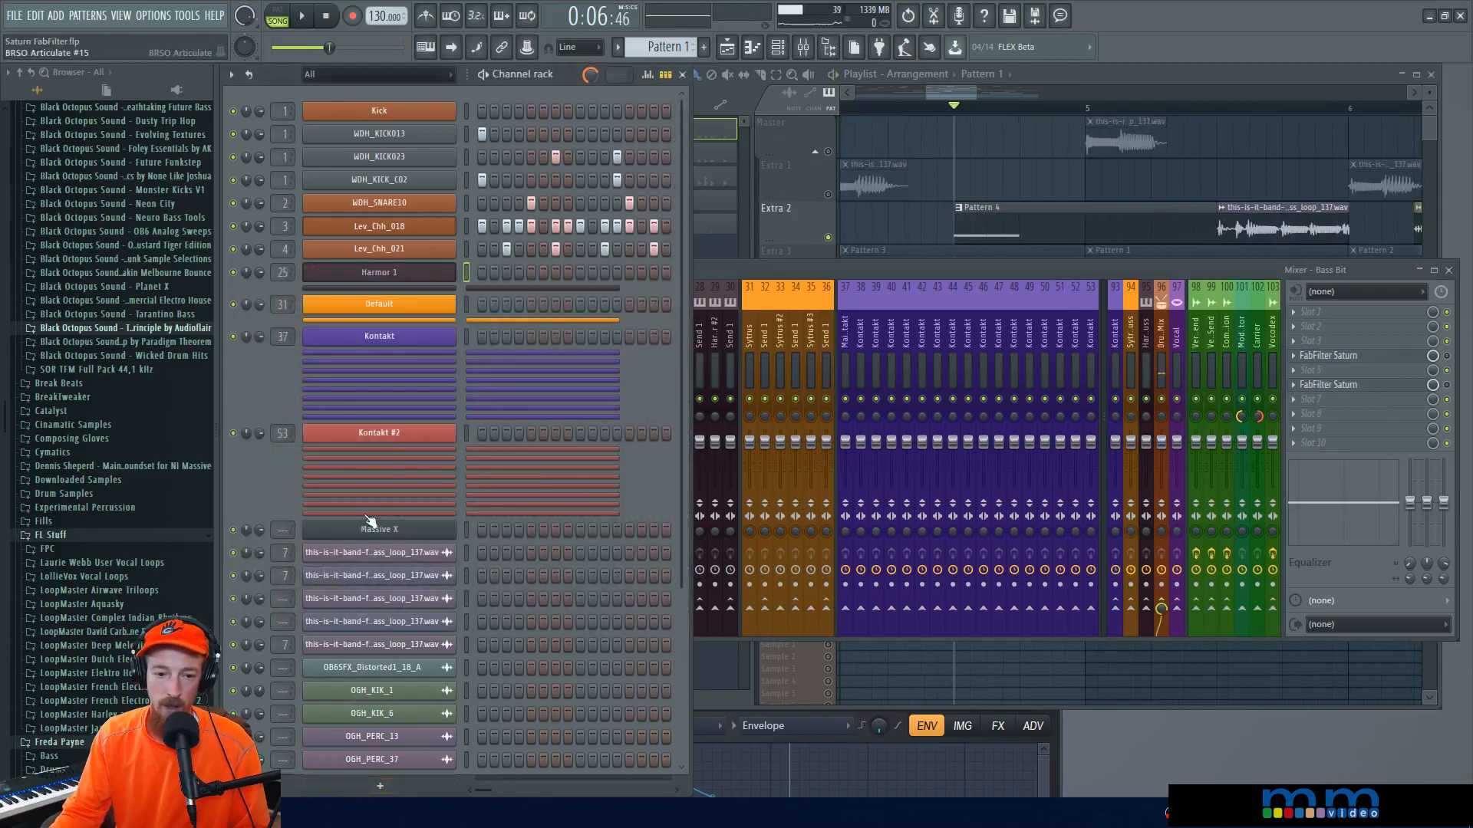
scroll(398, 539, "down", 5)
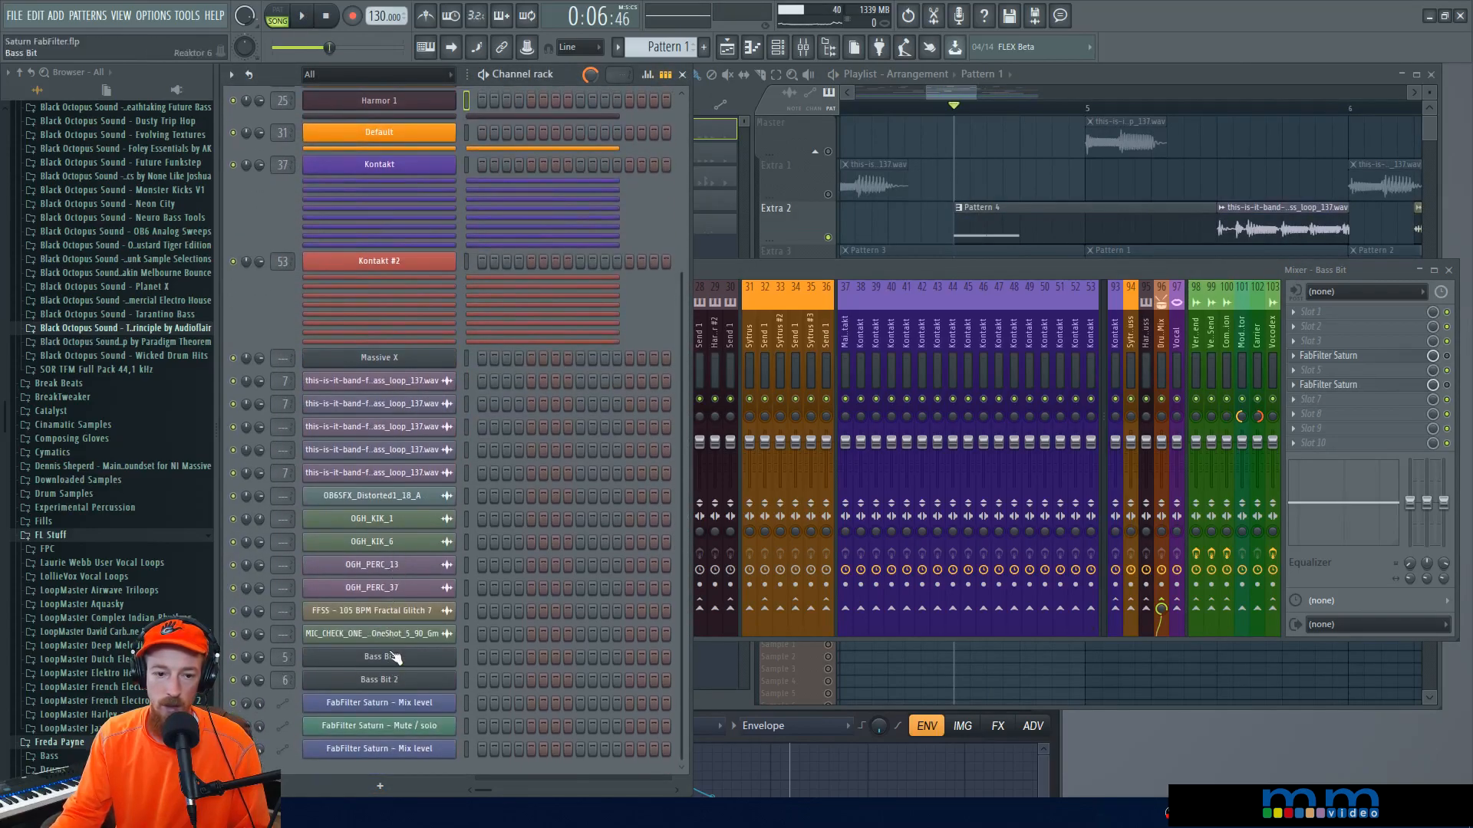
left_click(394, 658)
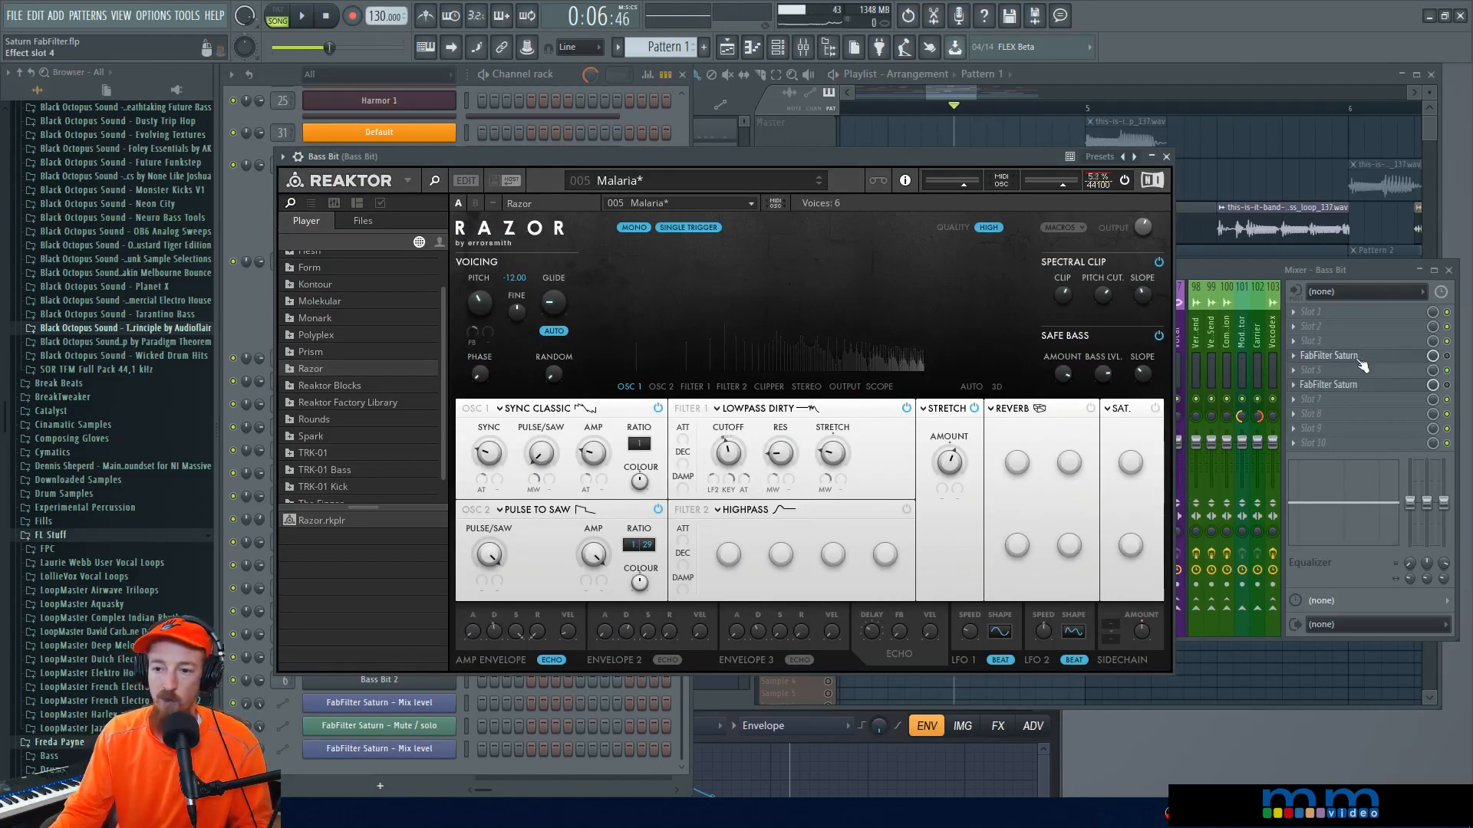
Step: Review the Gentle Saturator and Mono Saw Lead Buzzer presets in the slot 4 and slot 6 FabFilter Saturn instances of Bass Bit
left_click(1240, 276)
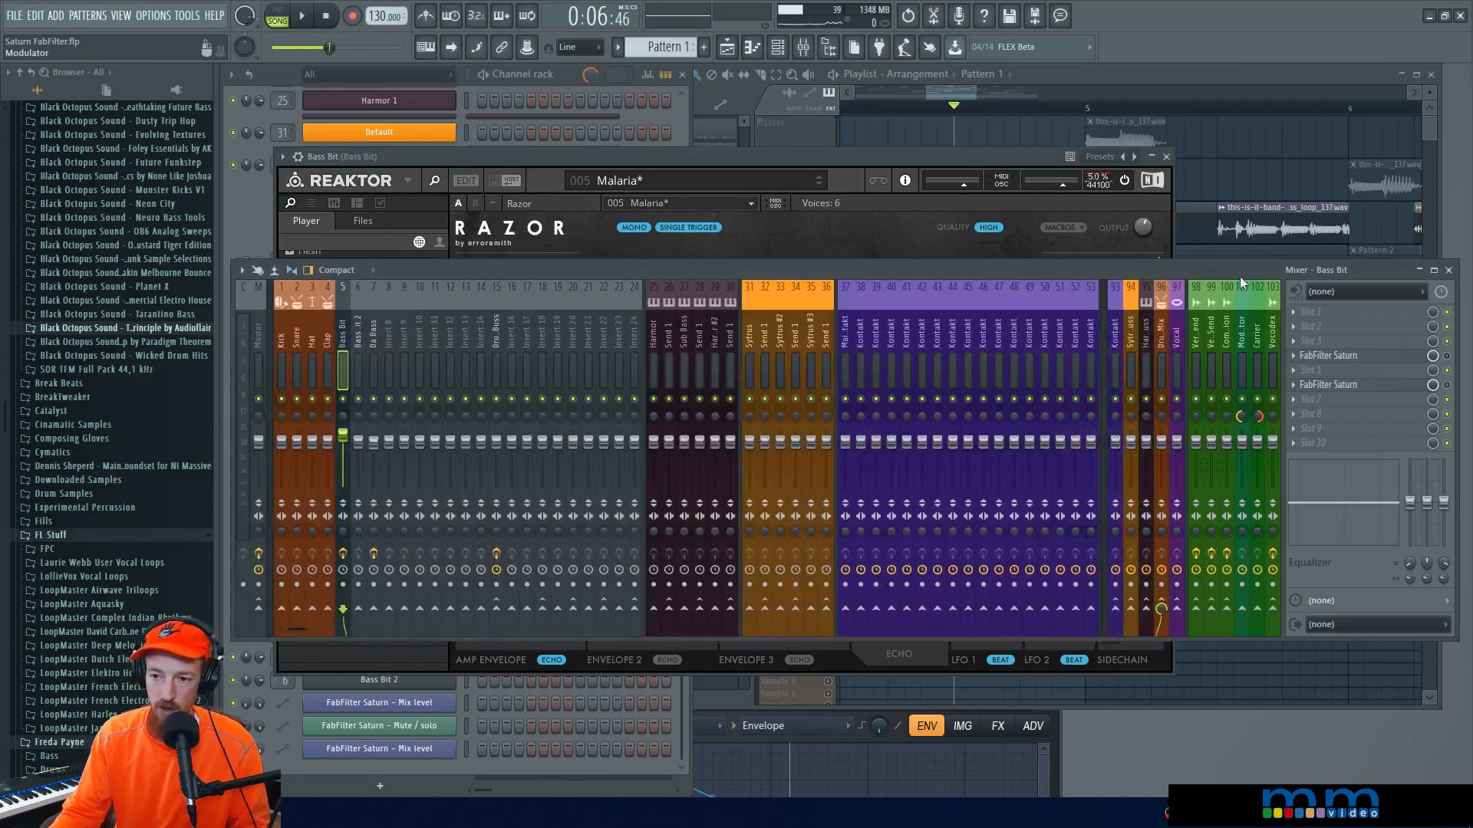
left_click(1393, 357)
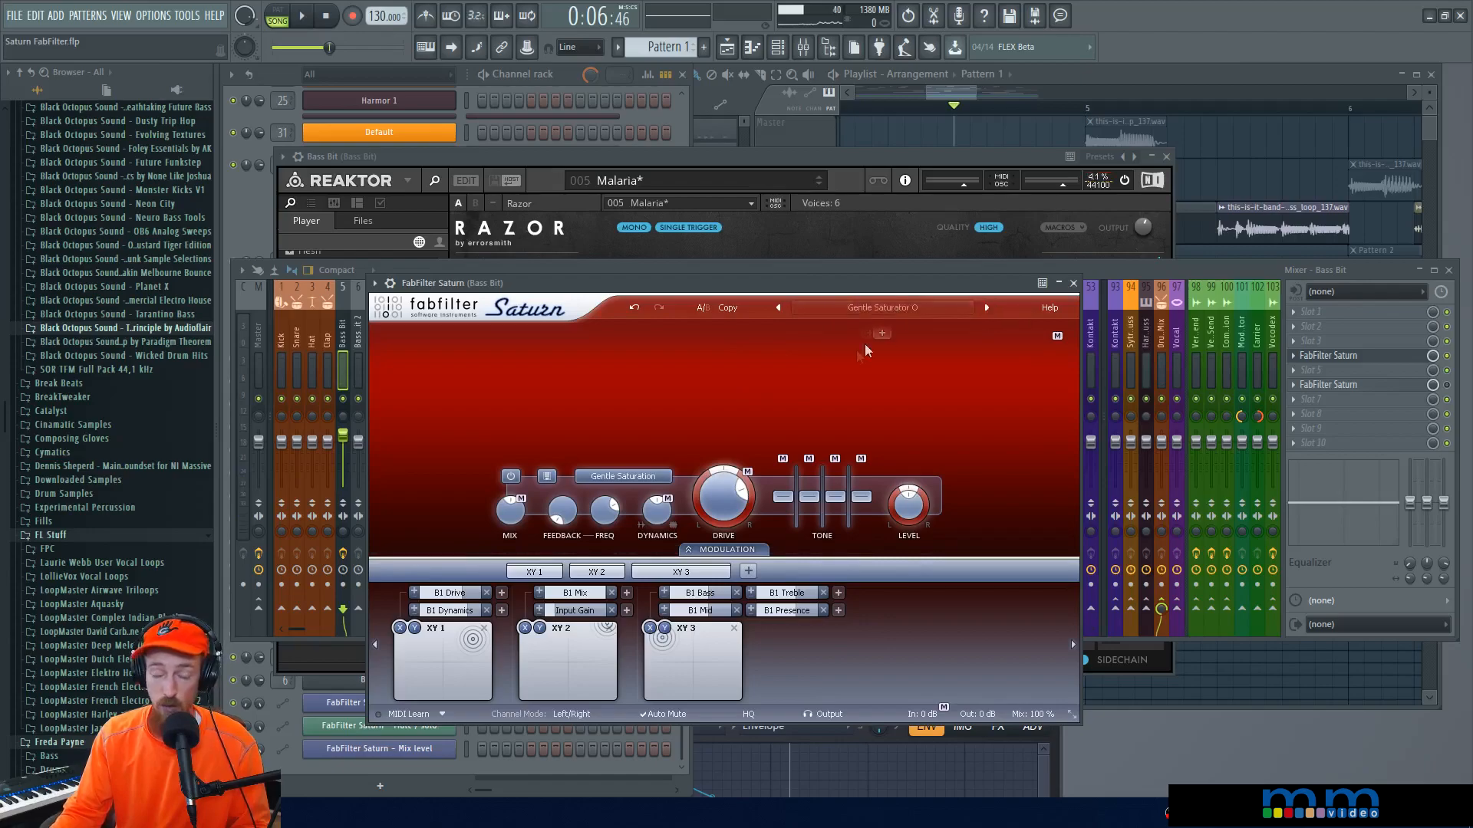
left_click(1447, 386)
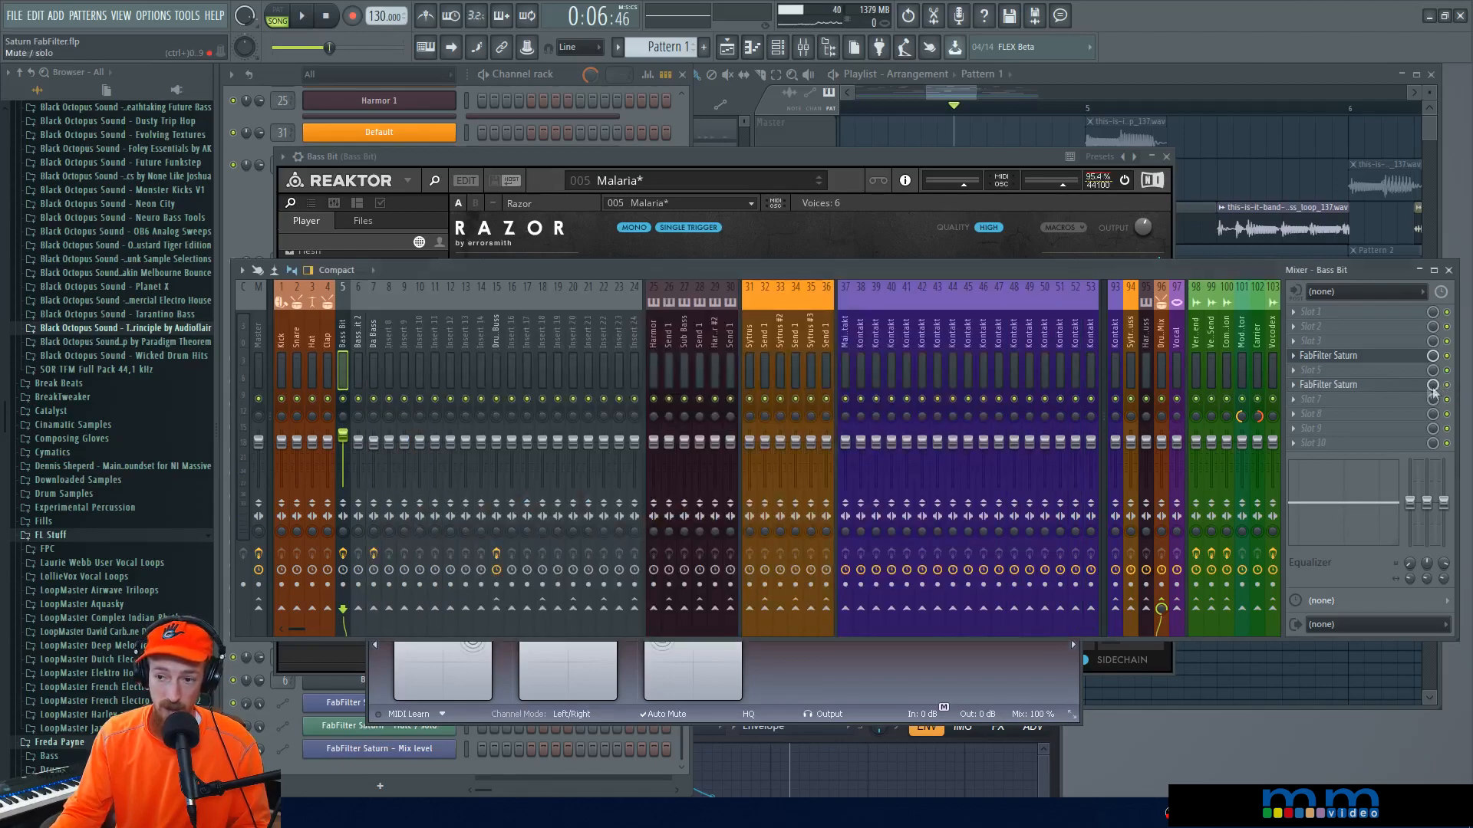
left_click(1381, 386)
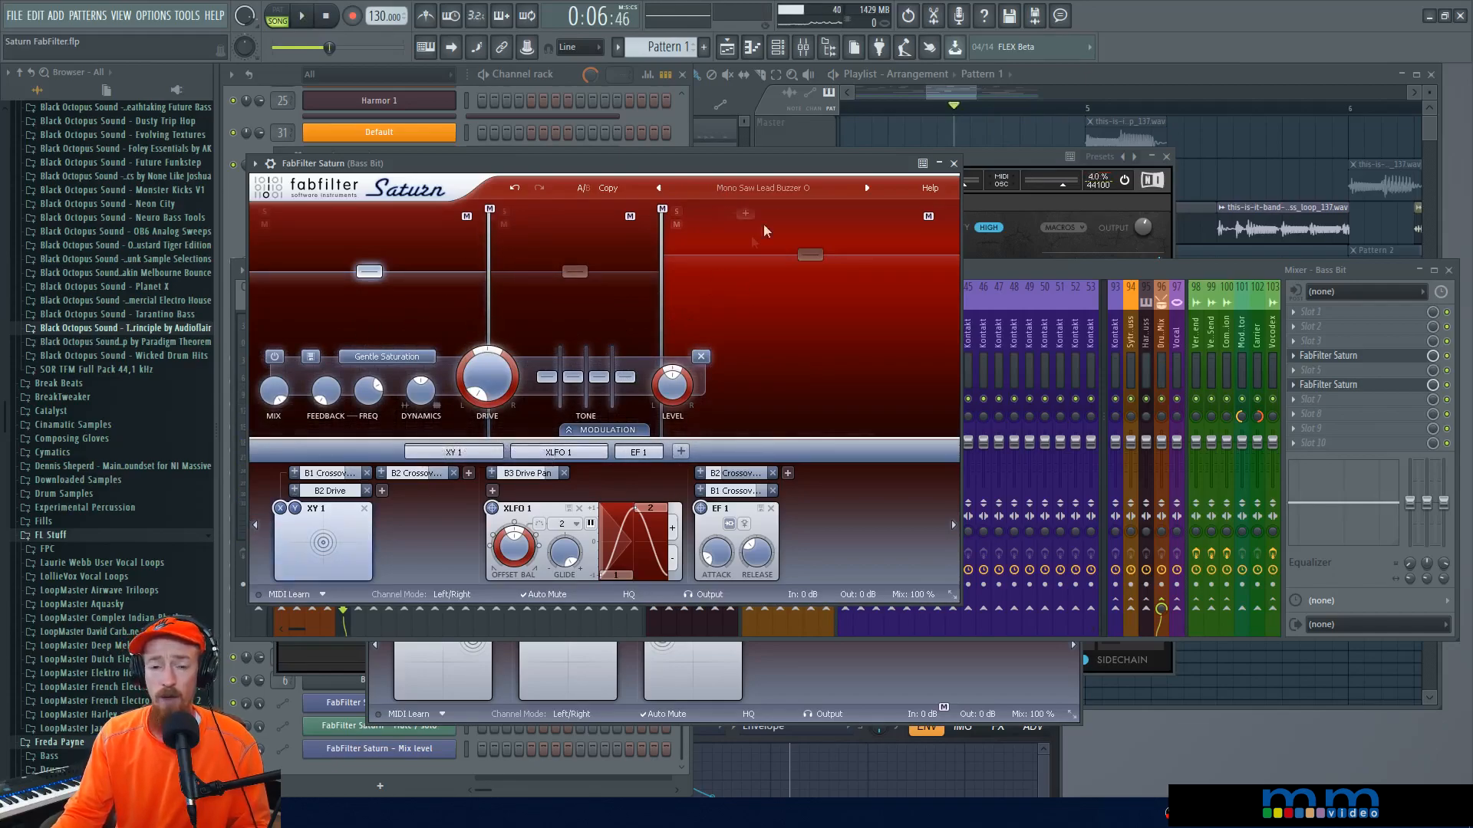
left_click_drag(815, 165, 920, 115)
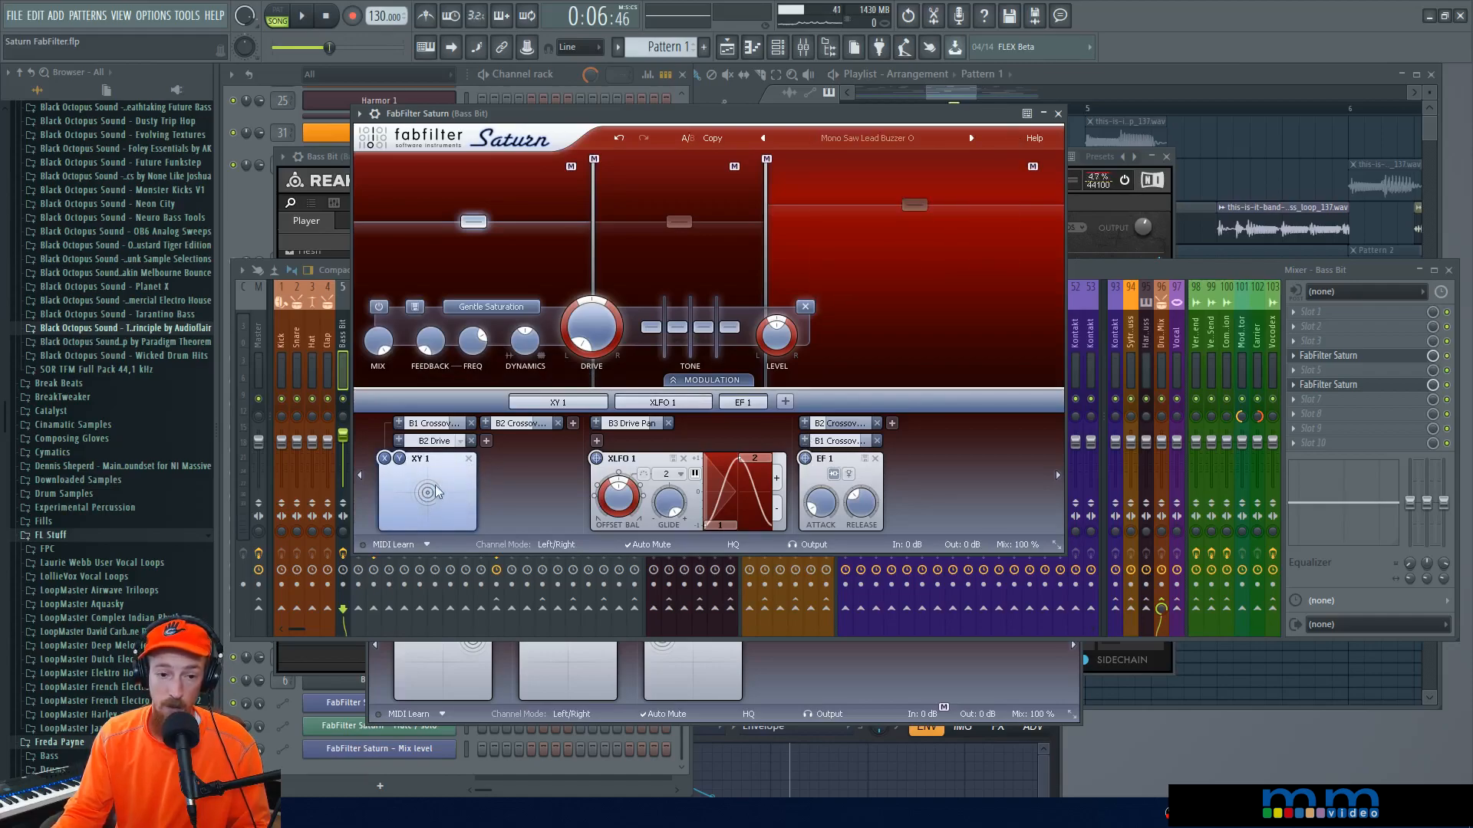
Step: Audition the bass with different XY 1 positions in the slot 6 FabFilter Saturn, and return the controller to the centre
left_click_drag(427, 499, 467, 525)
key("space")
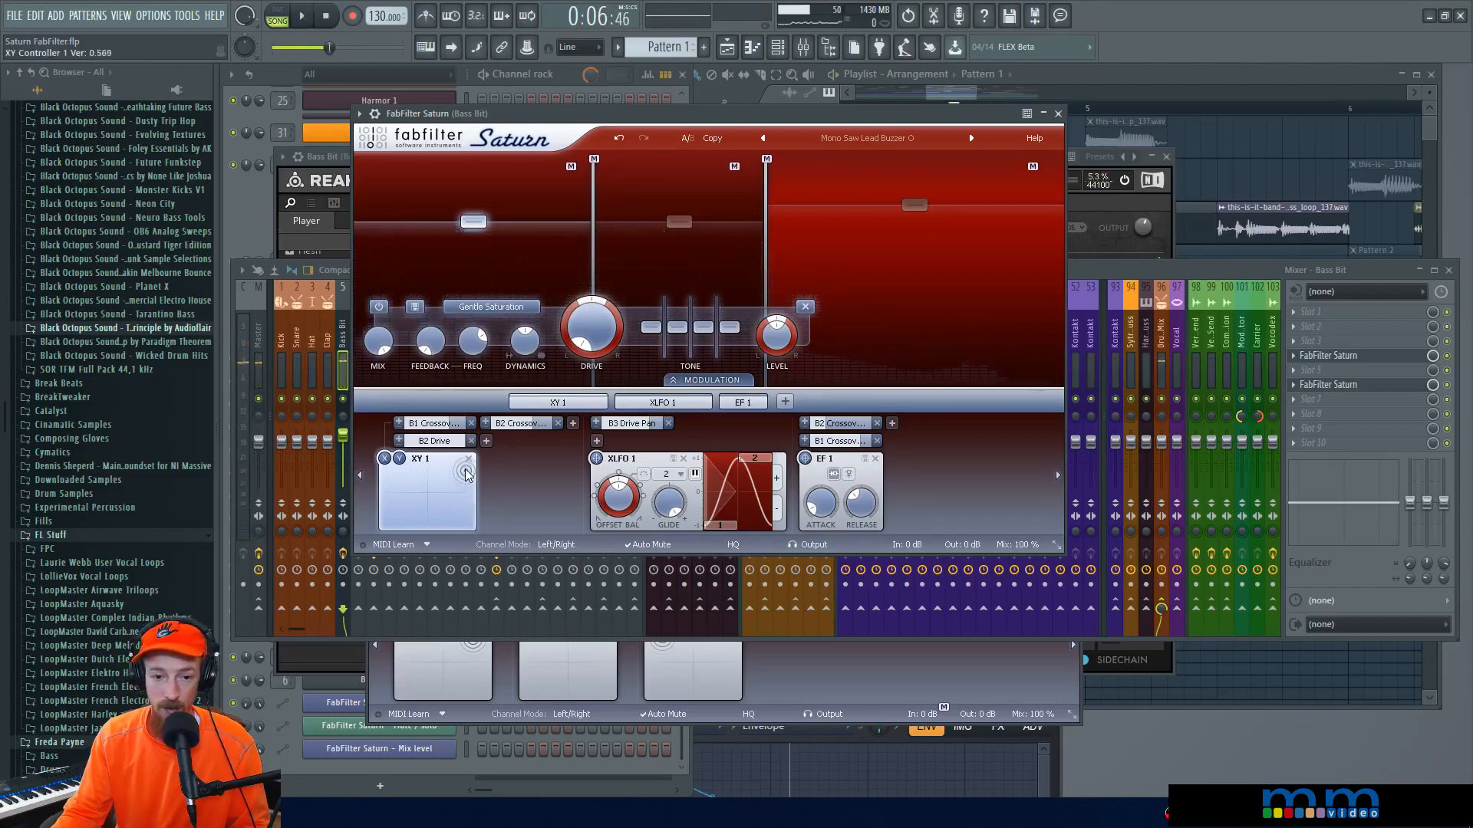
key("space")
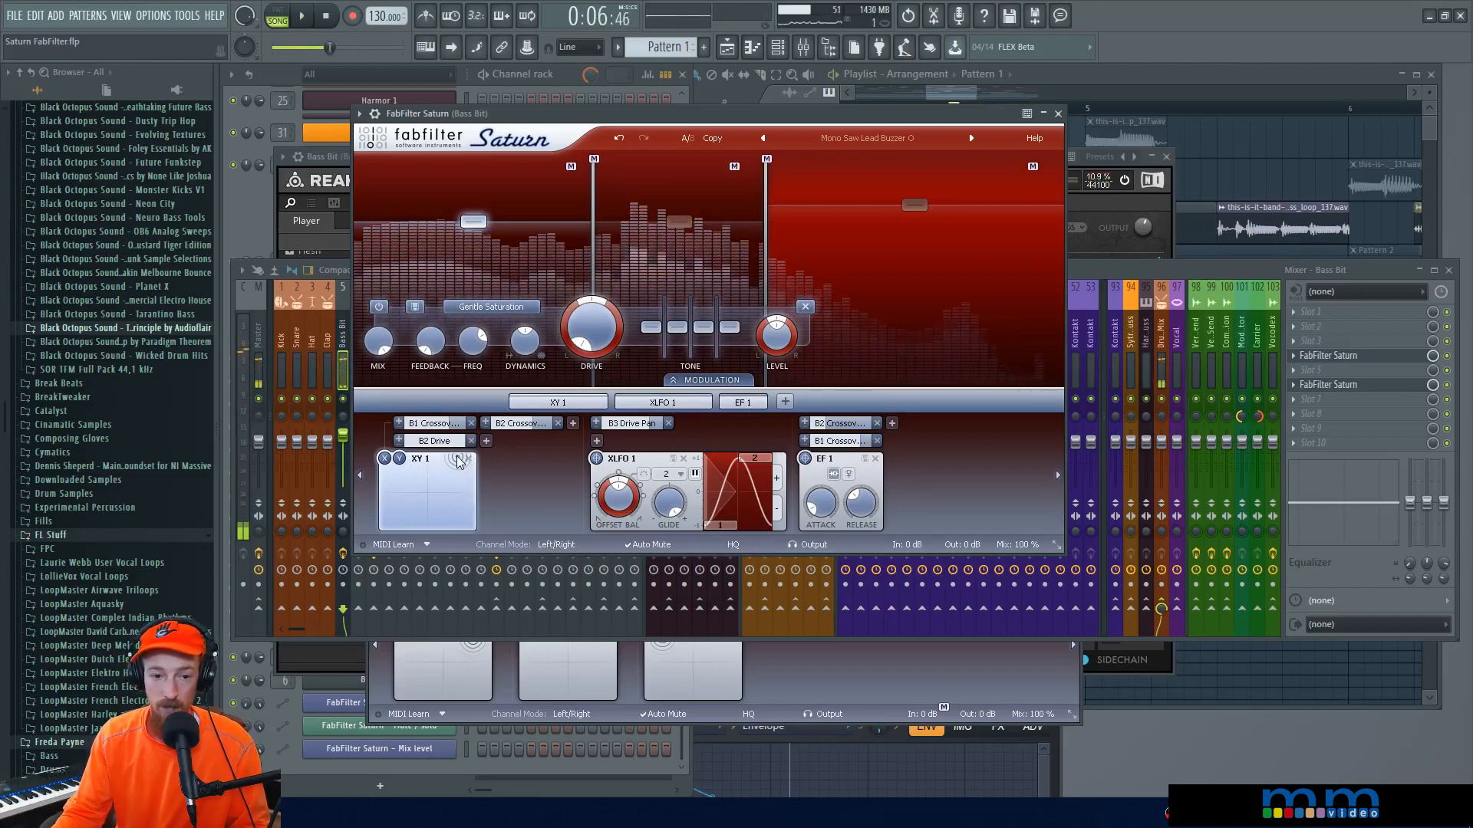
key("space")
key("space")
key("space")
left_click_drag(404, 461, 425, 493)
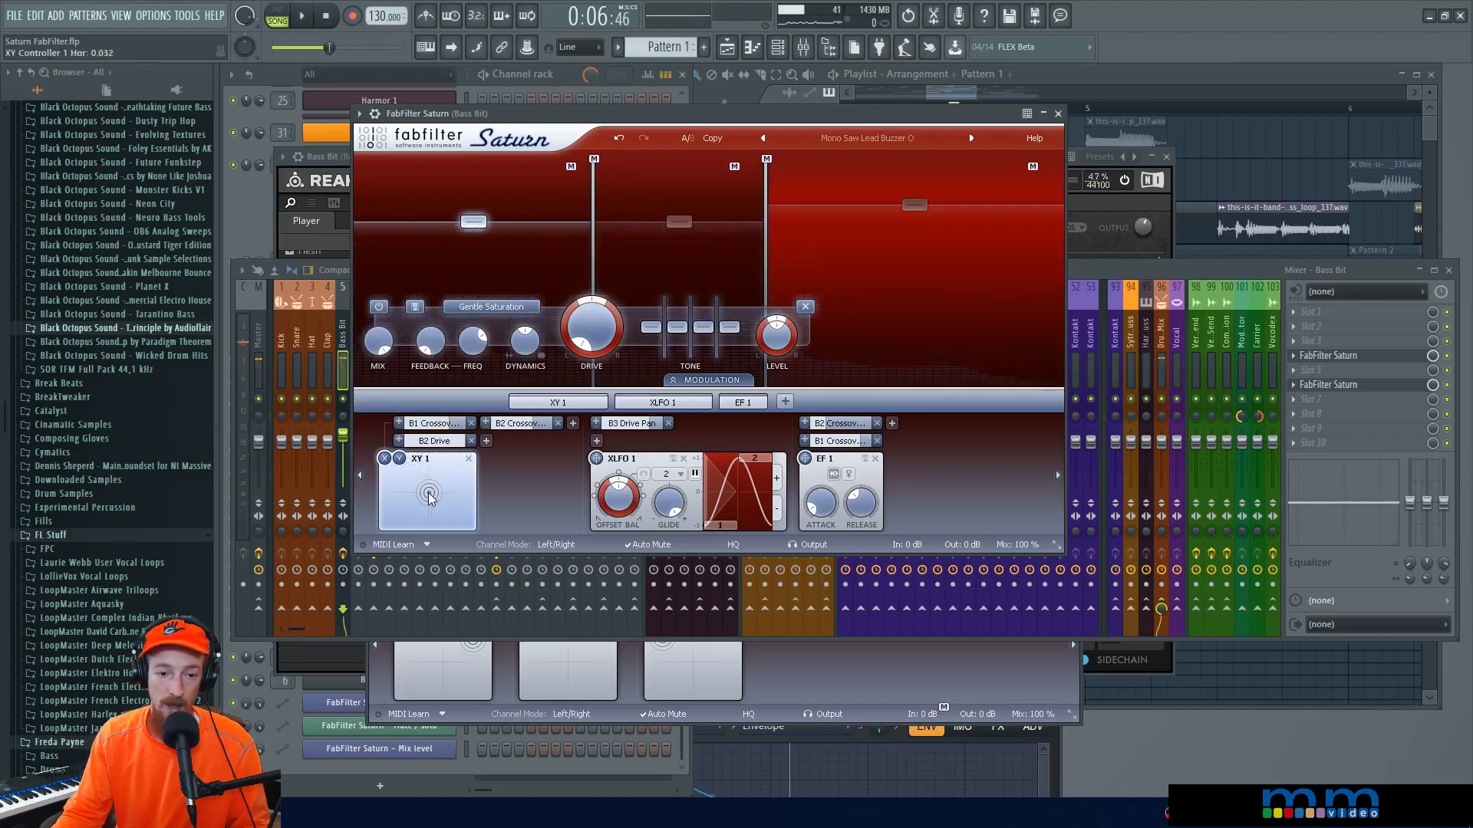
key("space")
key("space")
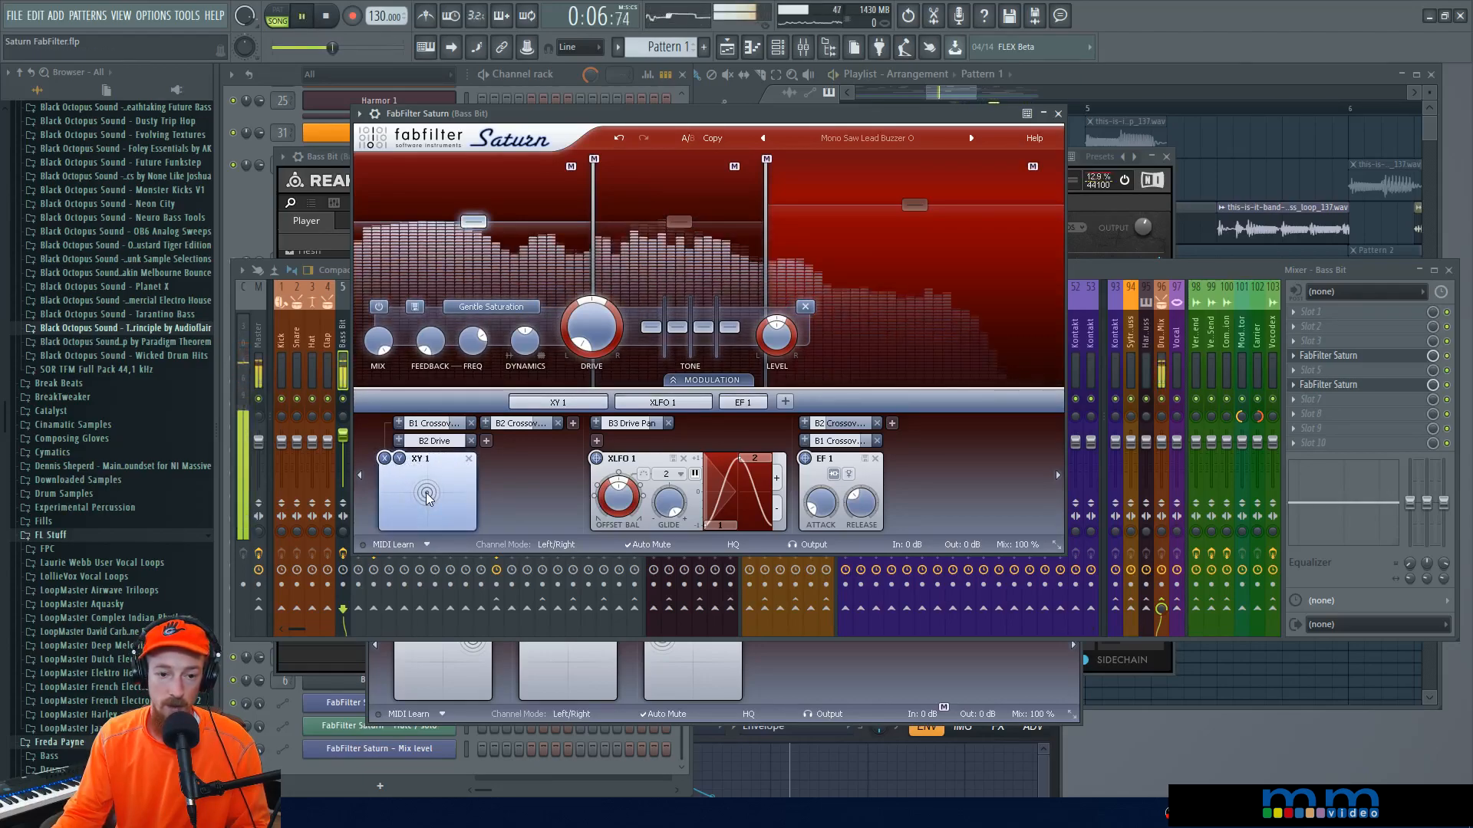
Step: Close the Bass Bit Saturn windows and reopen the slot 4 instance to examine the Gentle Saturator's XY controllers
left_click(1372, 359)
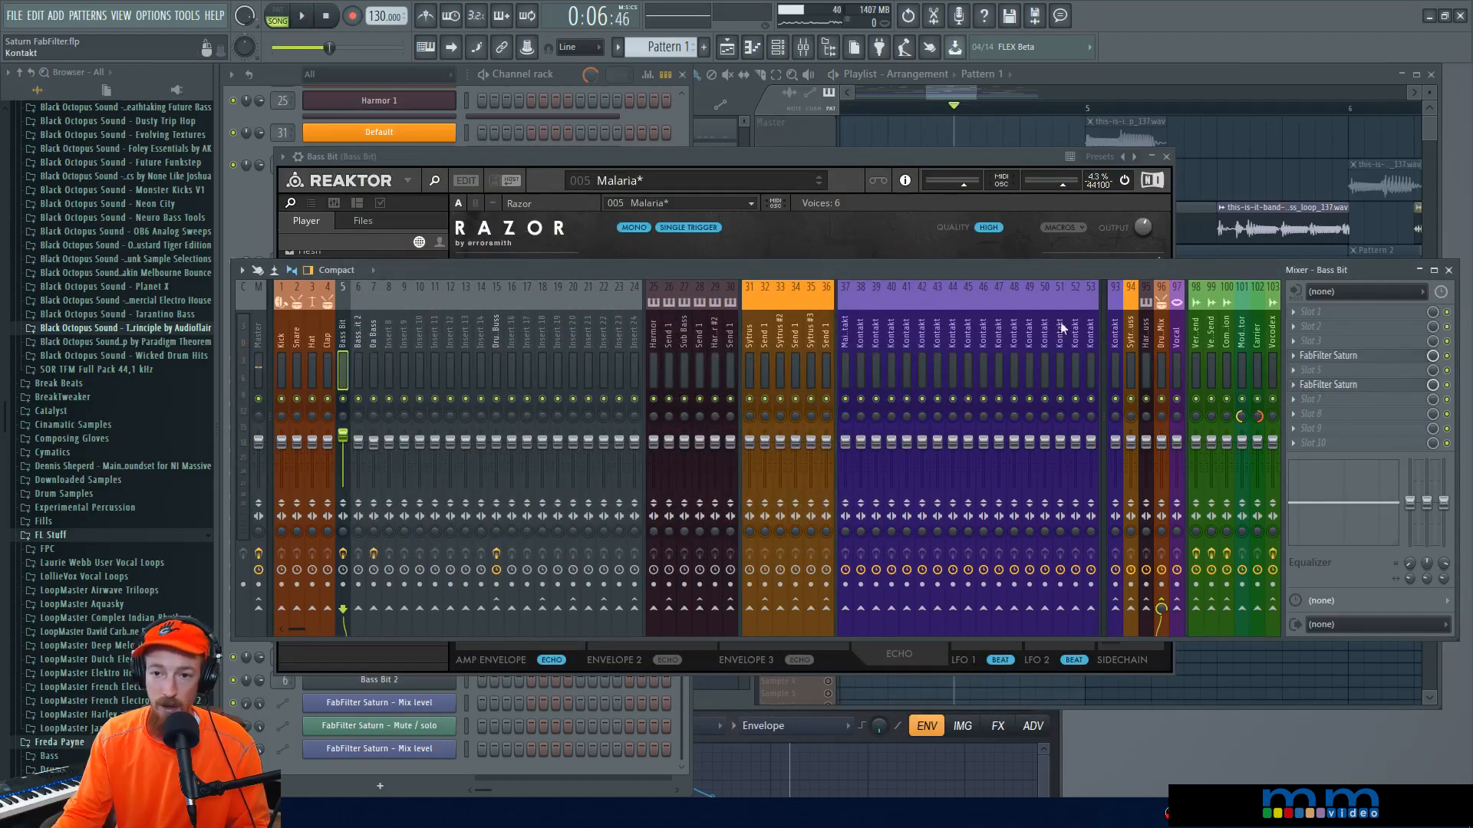
left_click(1405, 360)
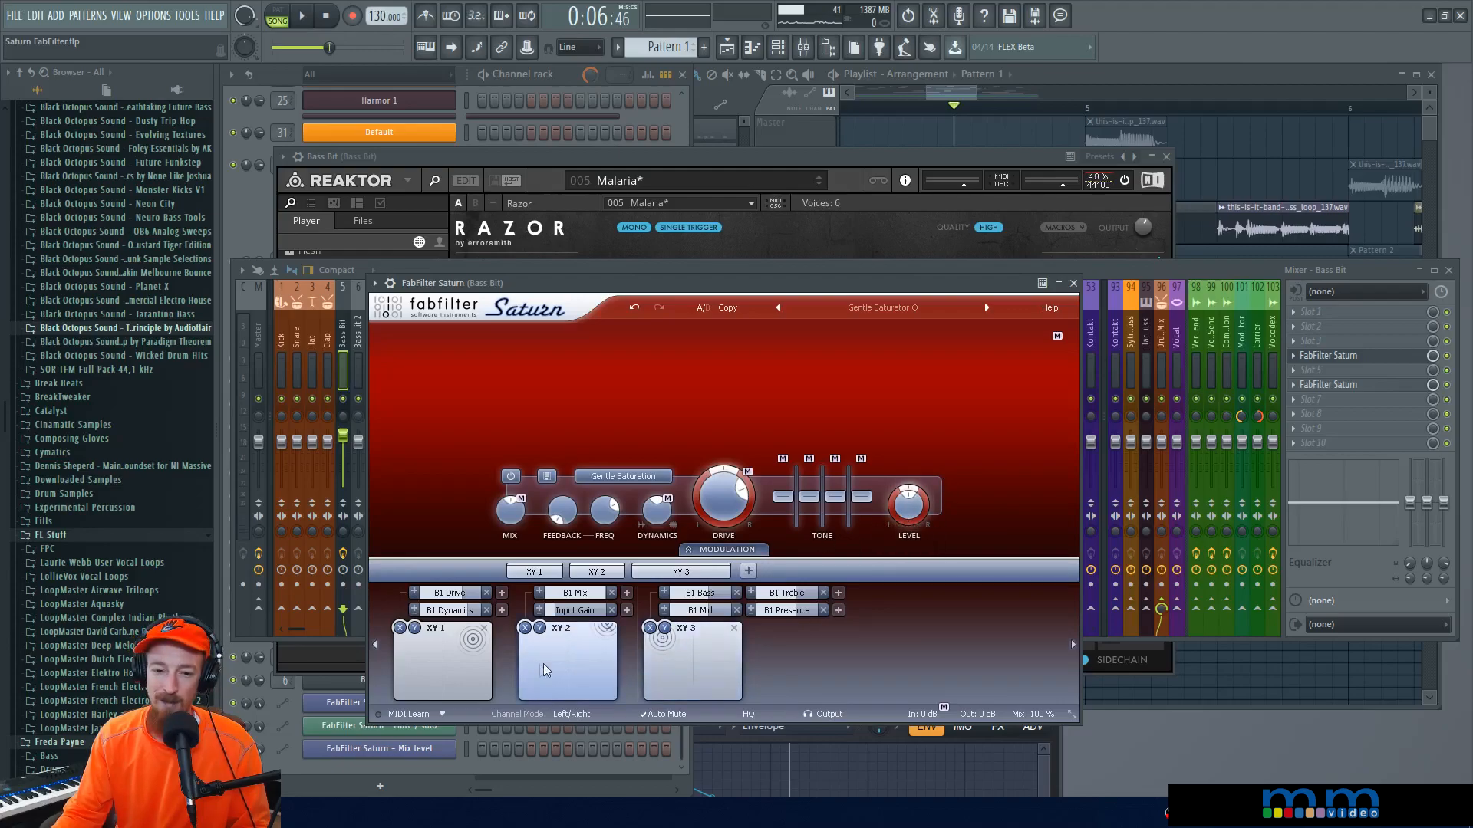
Step: Compare the slot 4 FabFilter Saturn on Bass Bit with the slot 3 instance on Drum Buss, closing each window after viewing
left_click(1390, 379)
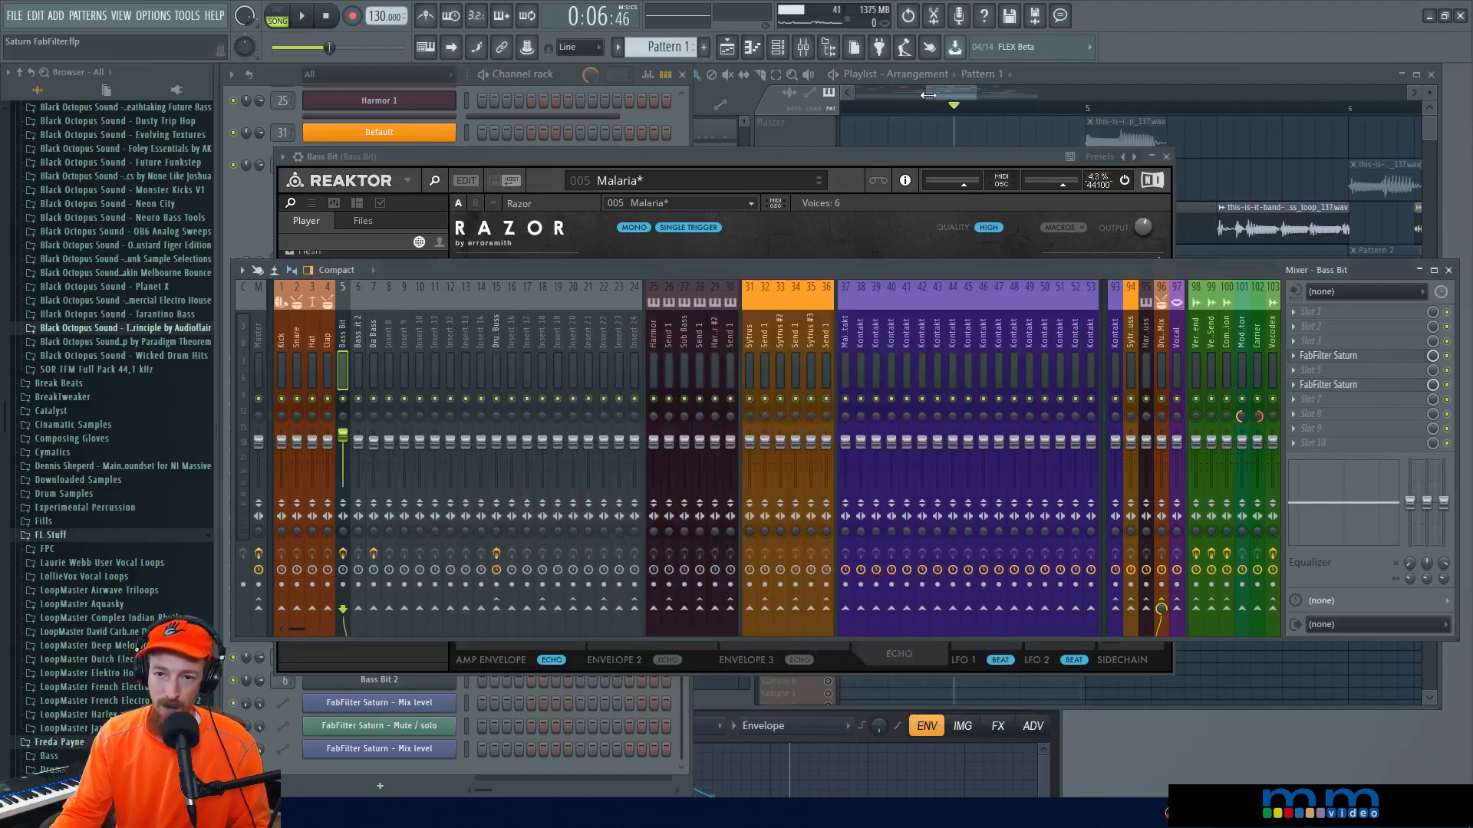
left_click(1369, 358)
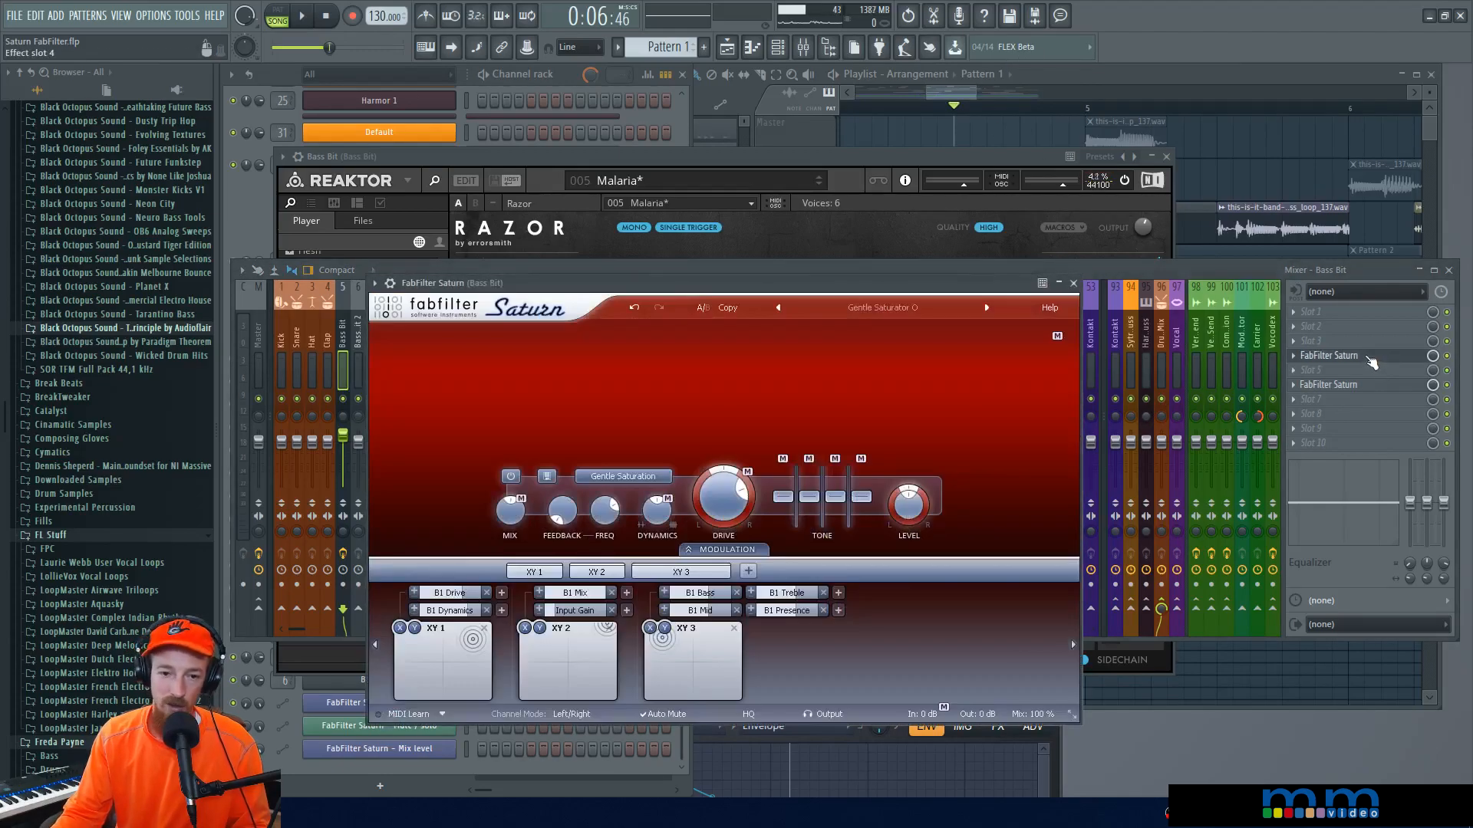
left_click(1371, 357)
left_click(500, 336)
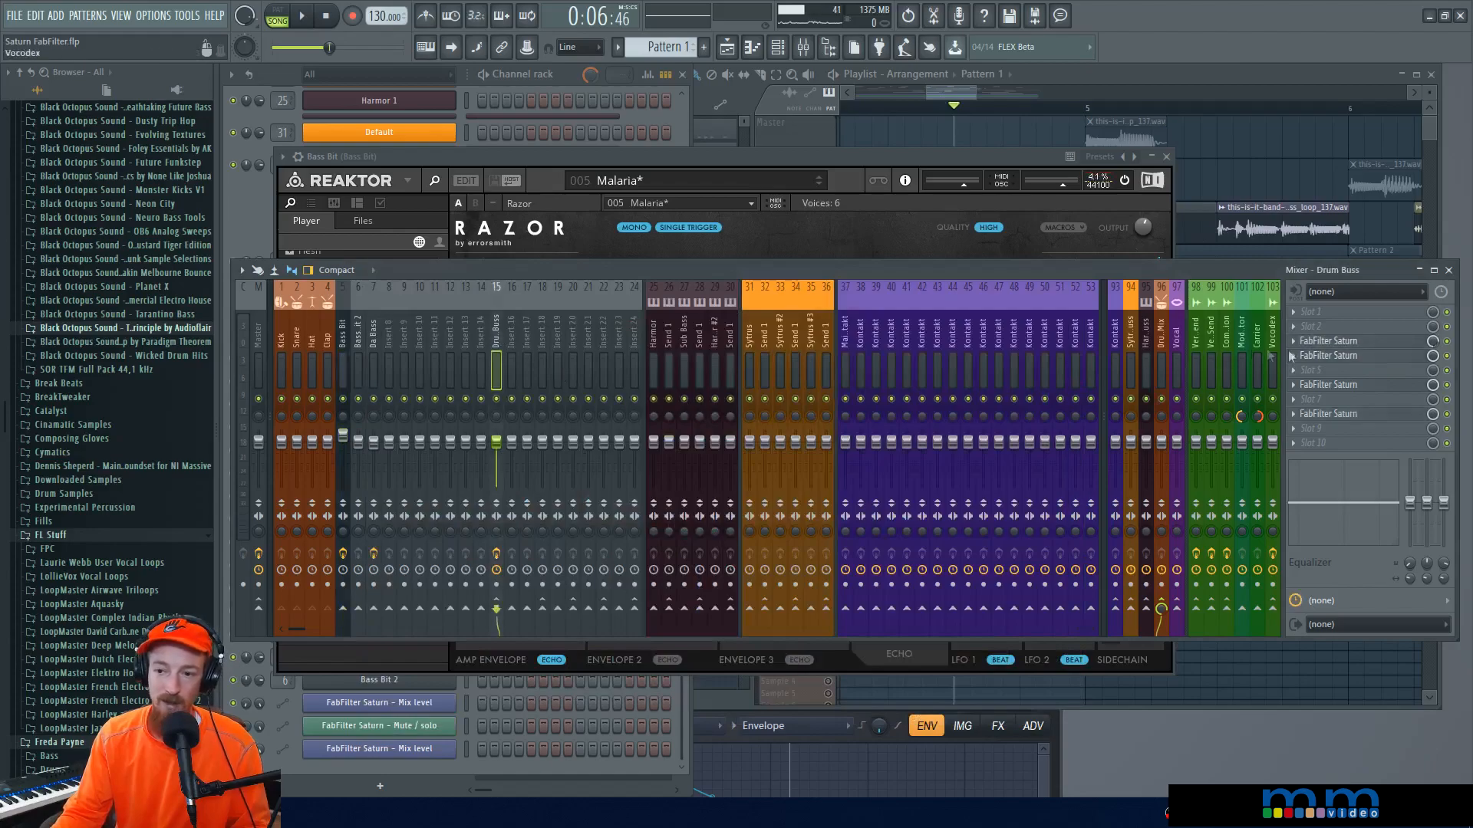
left_click(1355, 347)
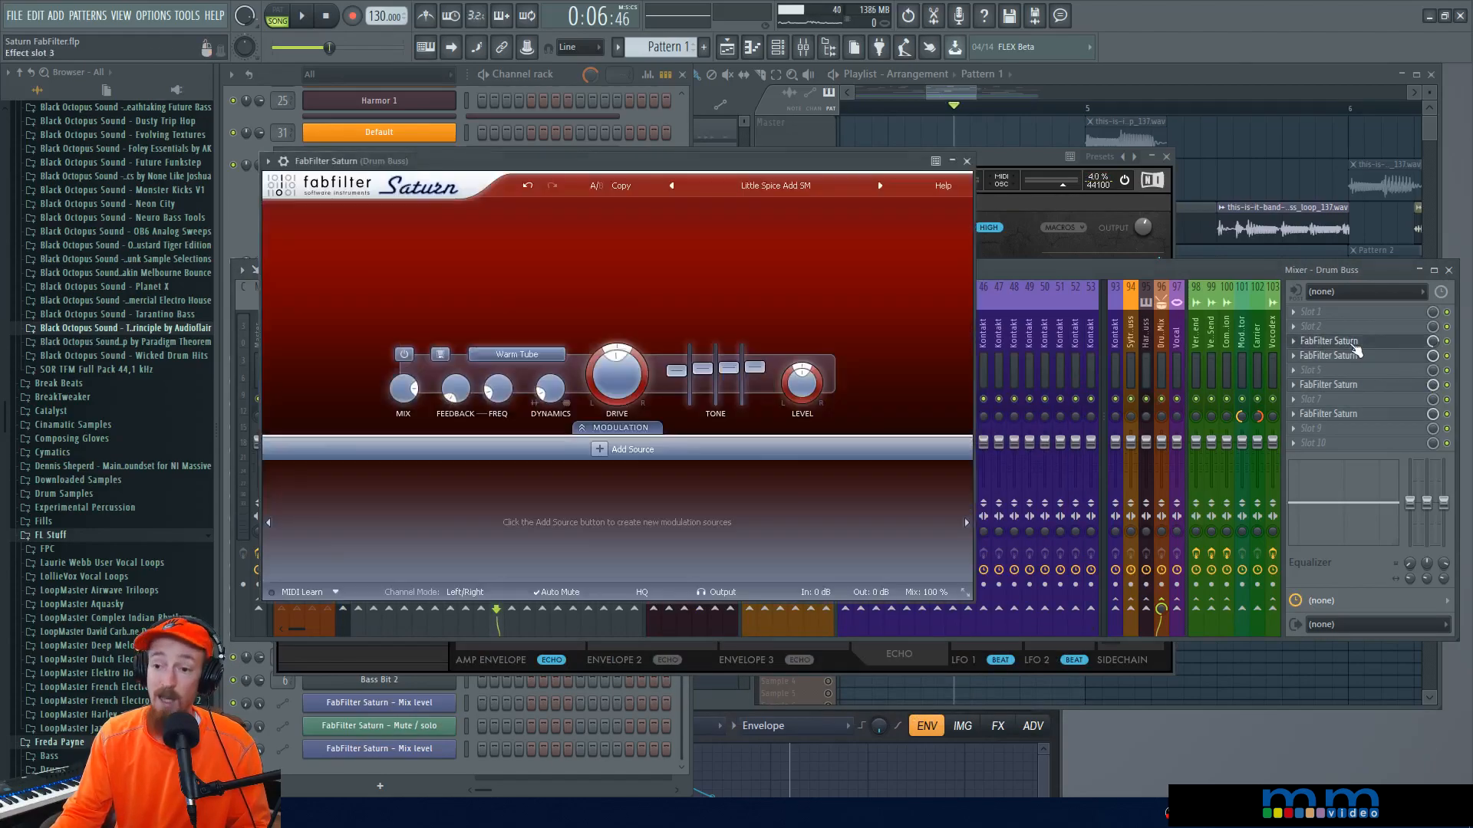
left_click(1355, 347)
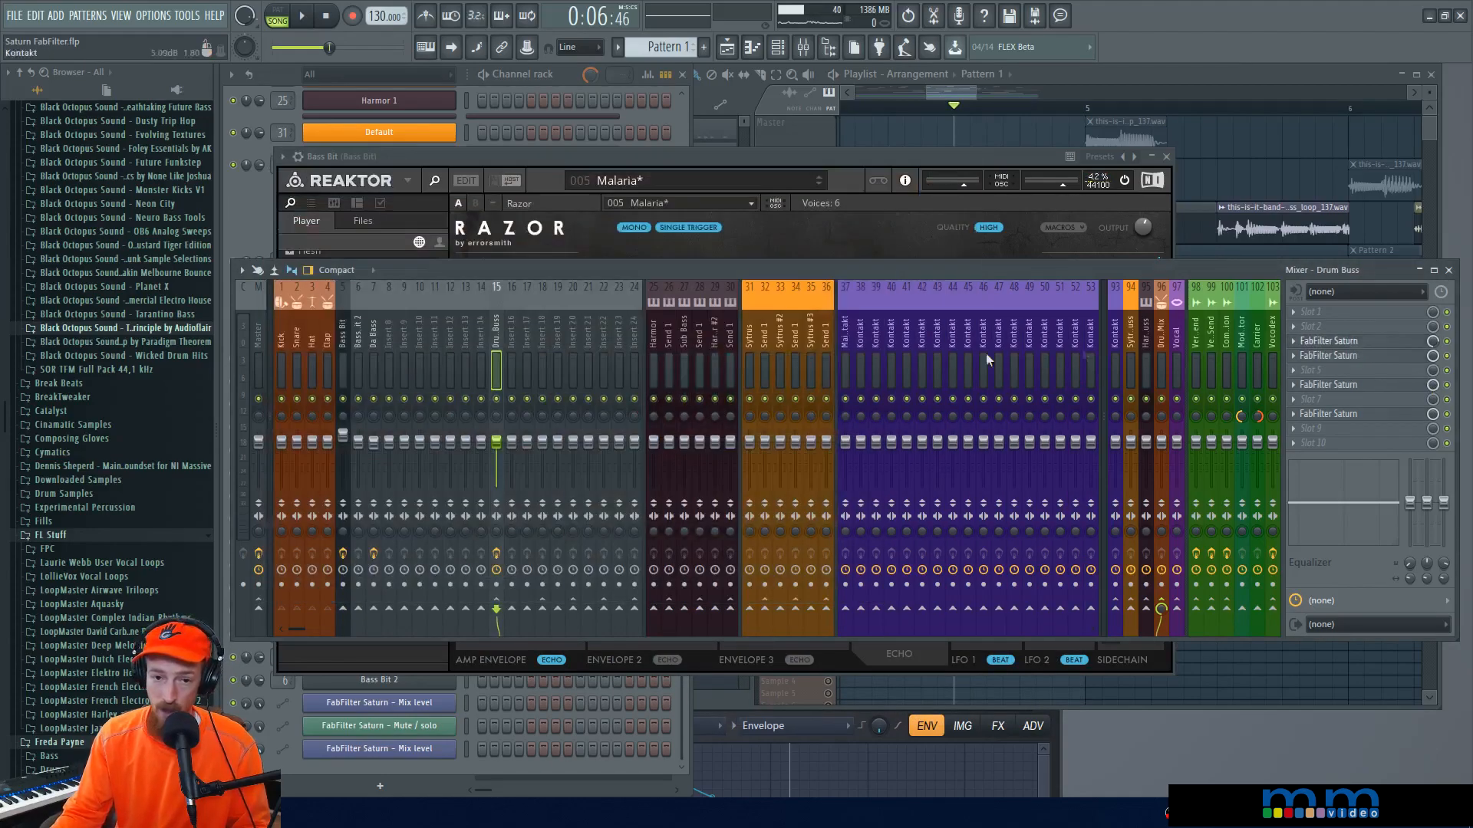
Step: View the Back in the Day preset in Da Bass's slot 1 FabFilter Saturn, and close the Reaktor Razor window
left_click(374, 342)
left_click(1356, 313)
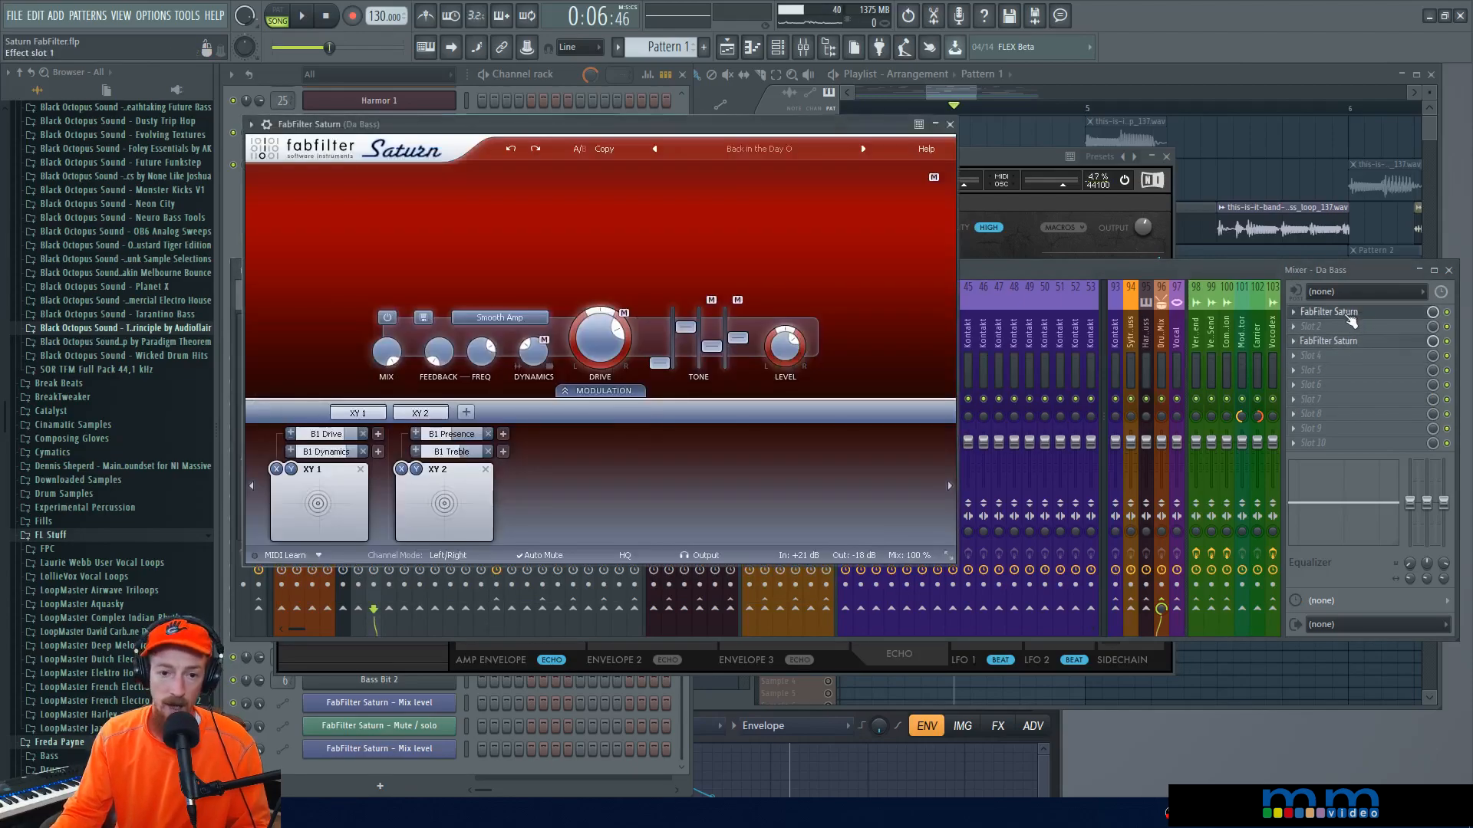
left_click(1338, 314)
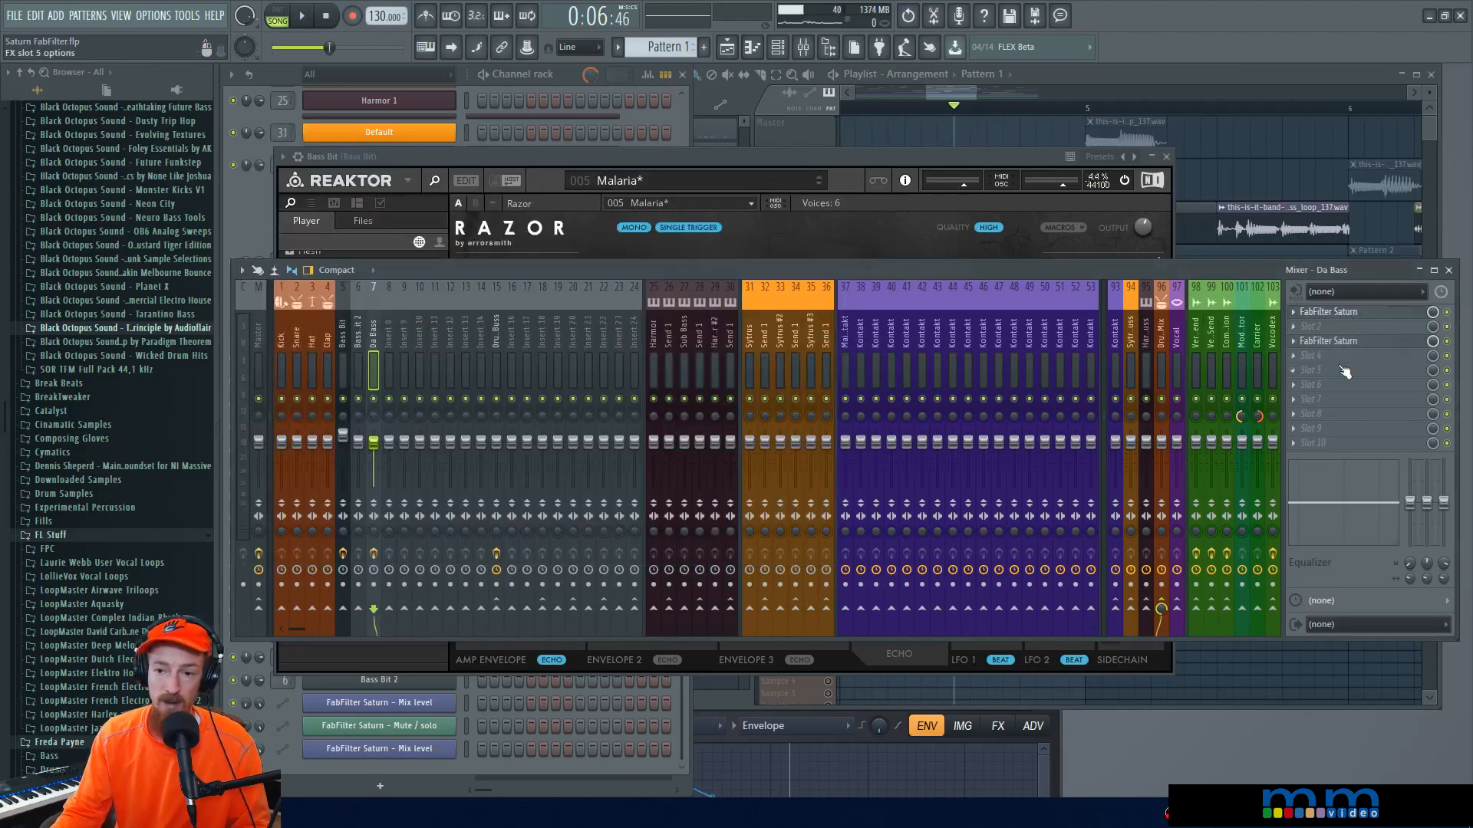
left_click(932, 149)
left_click(1164, 157)
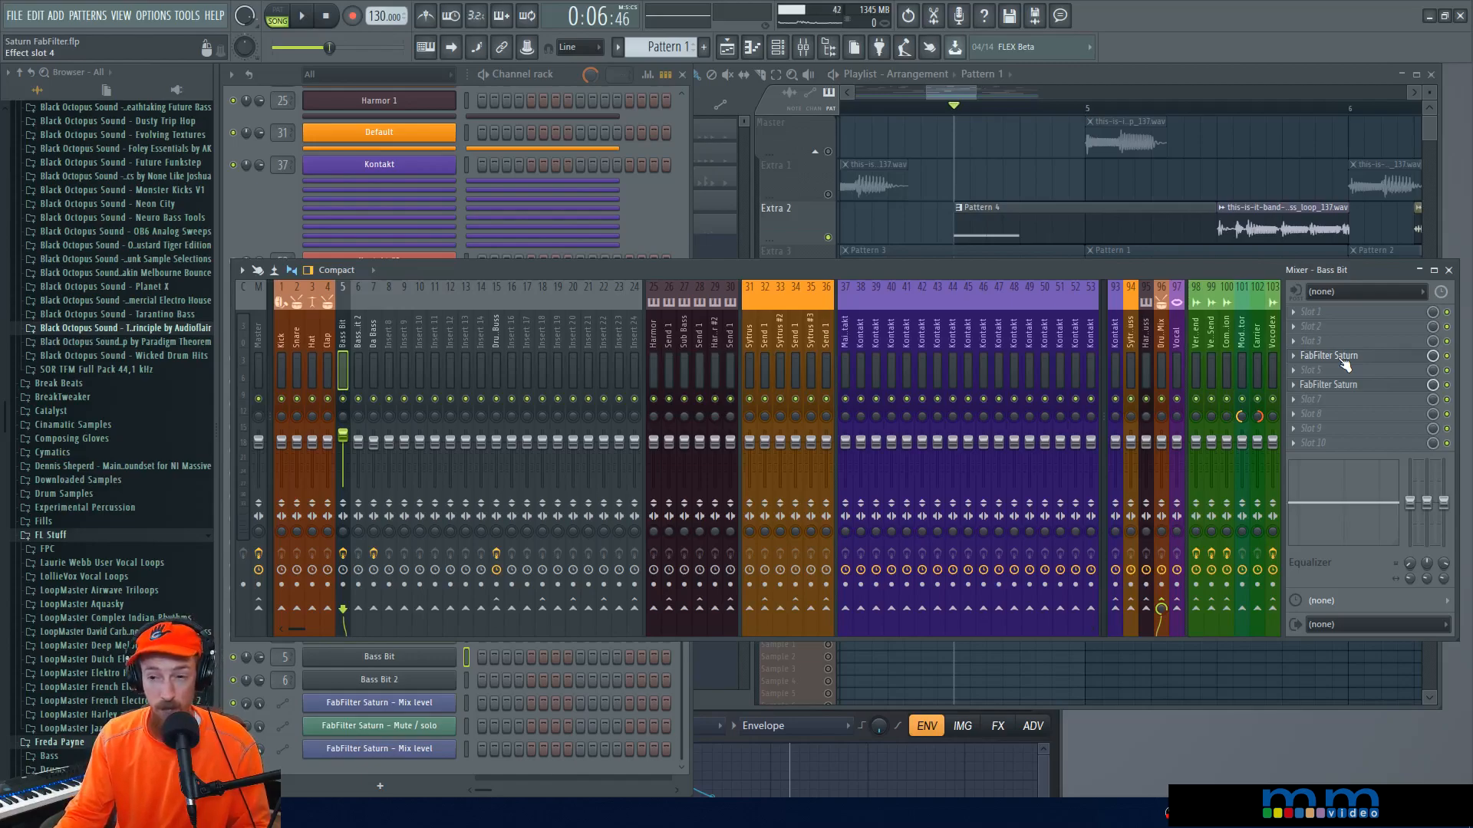
Step: Recheck Bass Bit's Gentle Saturator in slot 4 and Da Bass's Back in the Day in slot 1, closing both Saturn windows
left_click(1343, 361)
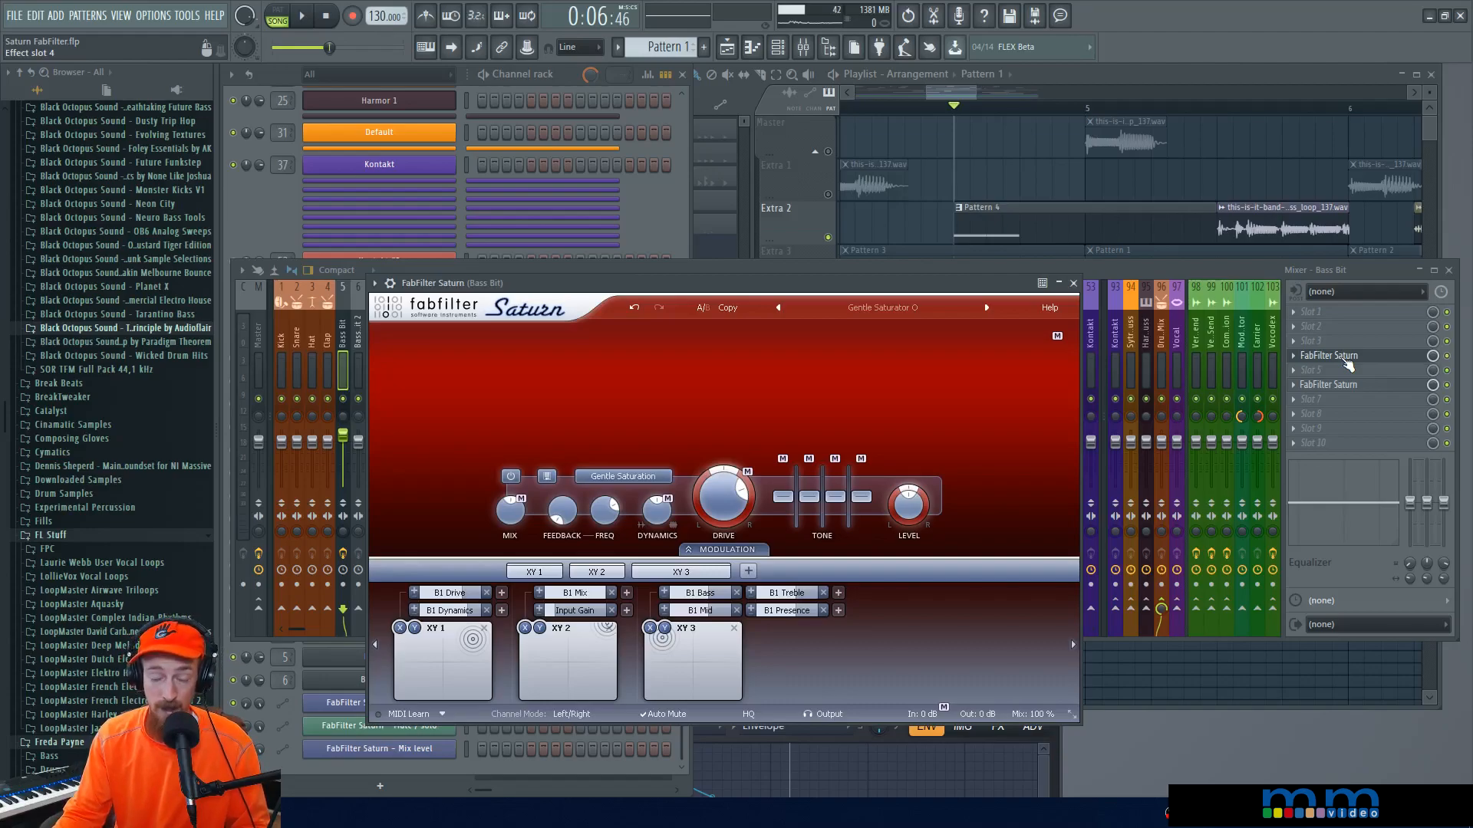
left_click(1347, 358)
left_click(362, 351)
left_click(374, 354)
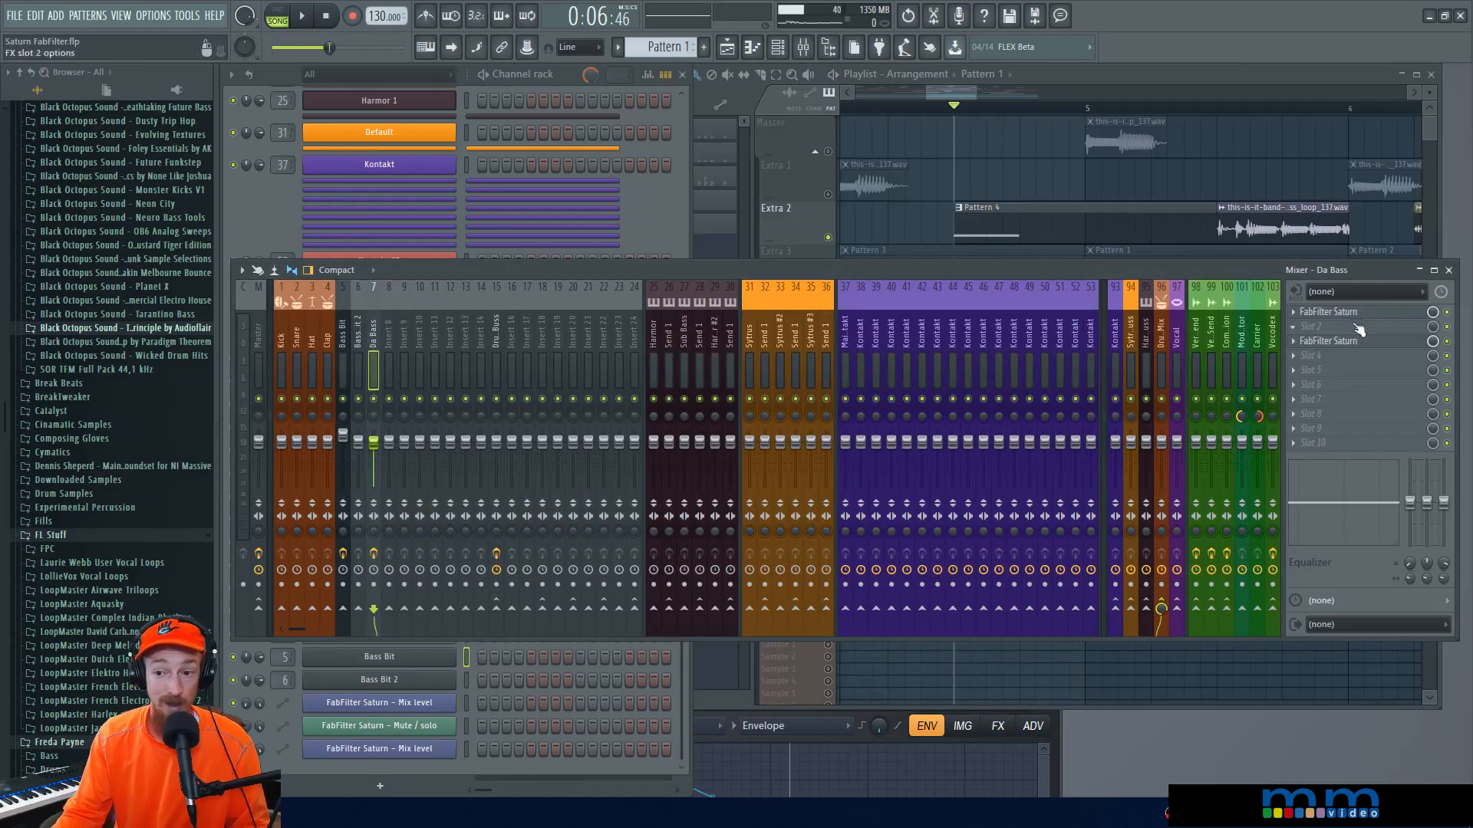
left_click(1362, 313)
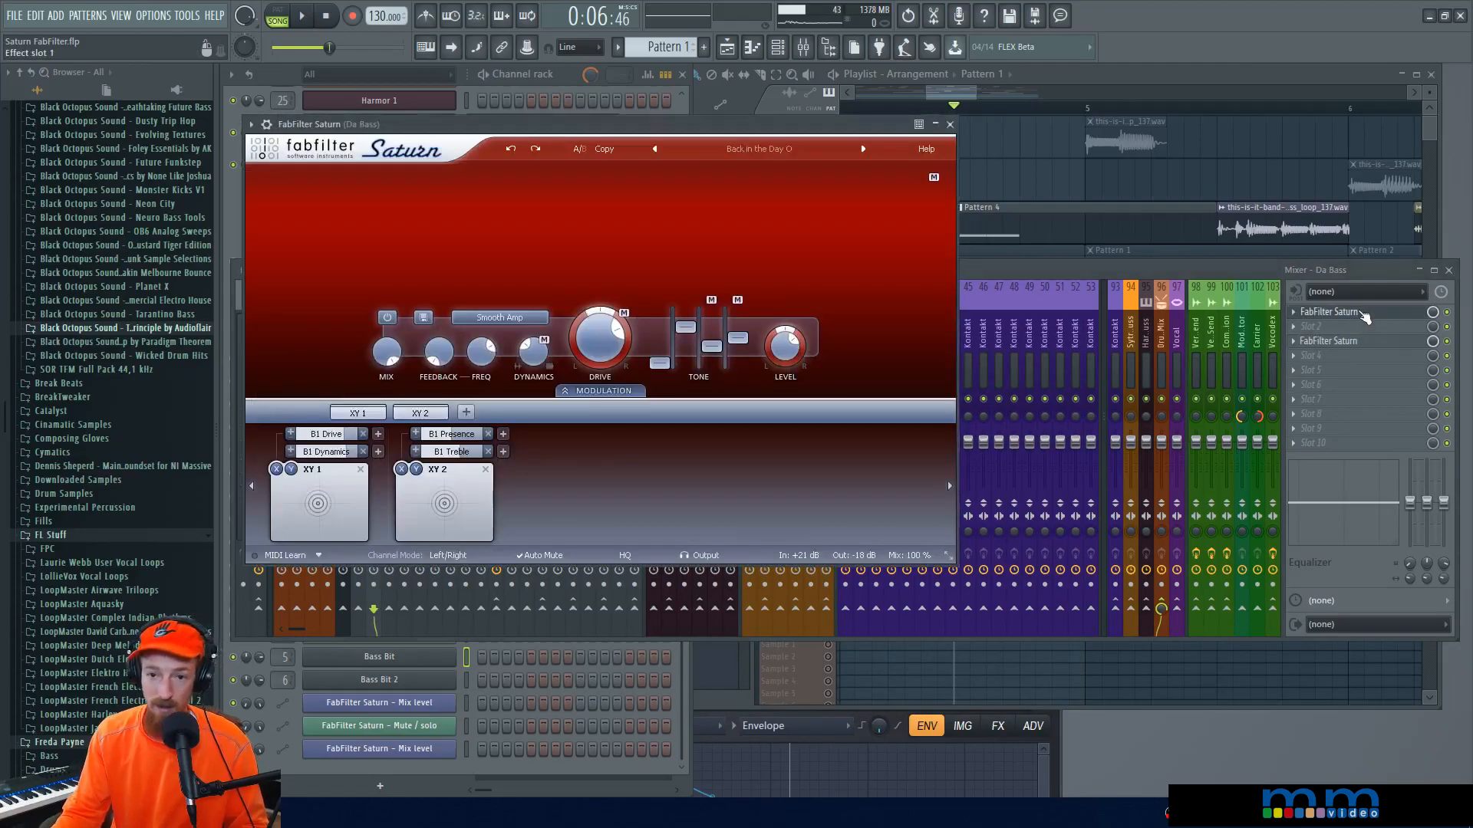
left_click(1363, 314)
Step: Unsolo the Extra 2 playlist track so all tracks are enabled, and return the playhead to the start of the arrangement
left_click_drag(953, 92, 882, 94)
scroll(892, 244, "down", 3)
scroll(894, 244, "down", 2)
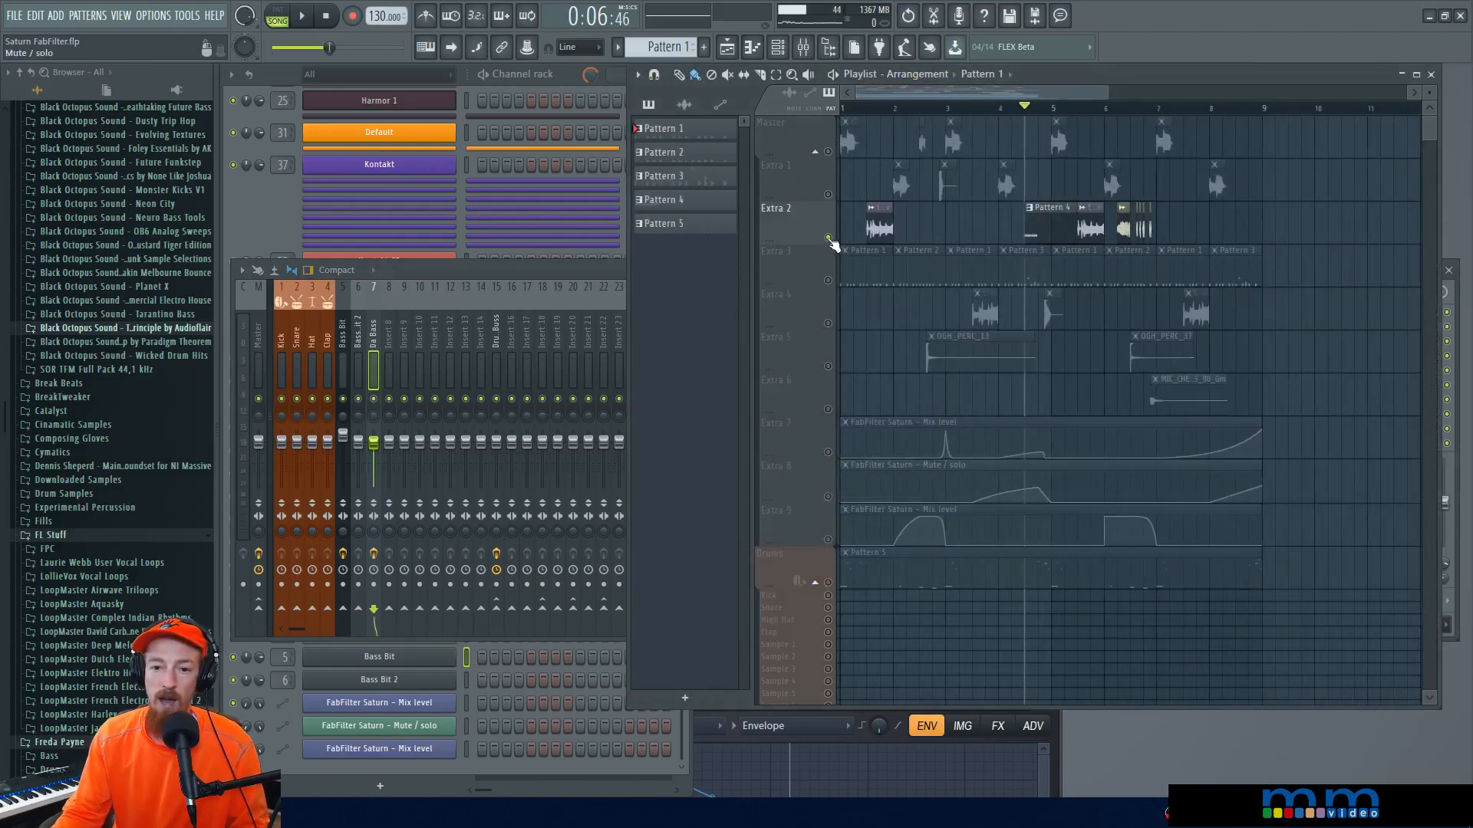
right_click(829, 238)
left_click(847, 109)
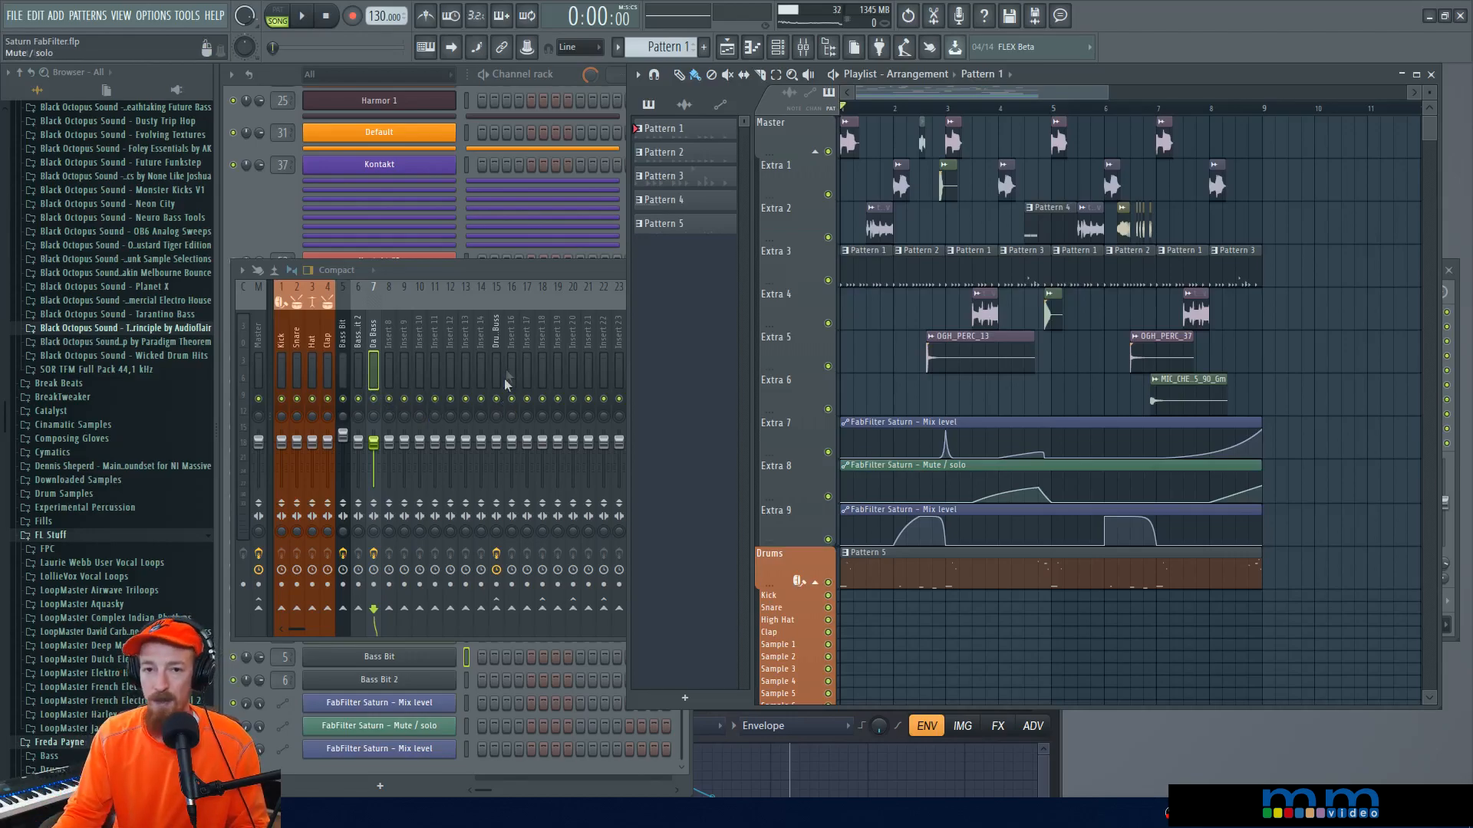
Step: Play the full arrangement from the start, with the mixer levels in view and the playlist brought to the front
mouse_move(539, 265)
left_mouse_down()
mouse_move(569, 265)
mouse_move(526, 274)
left_mouse_up()
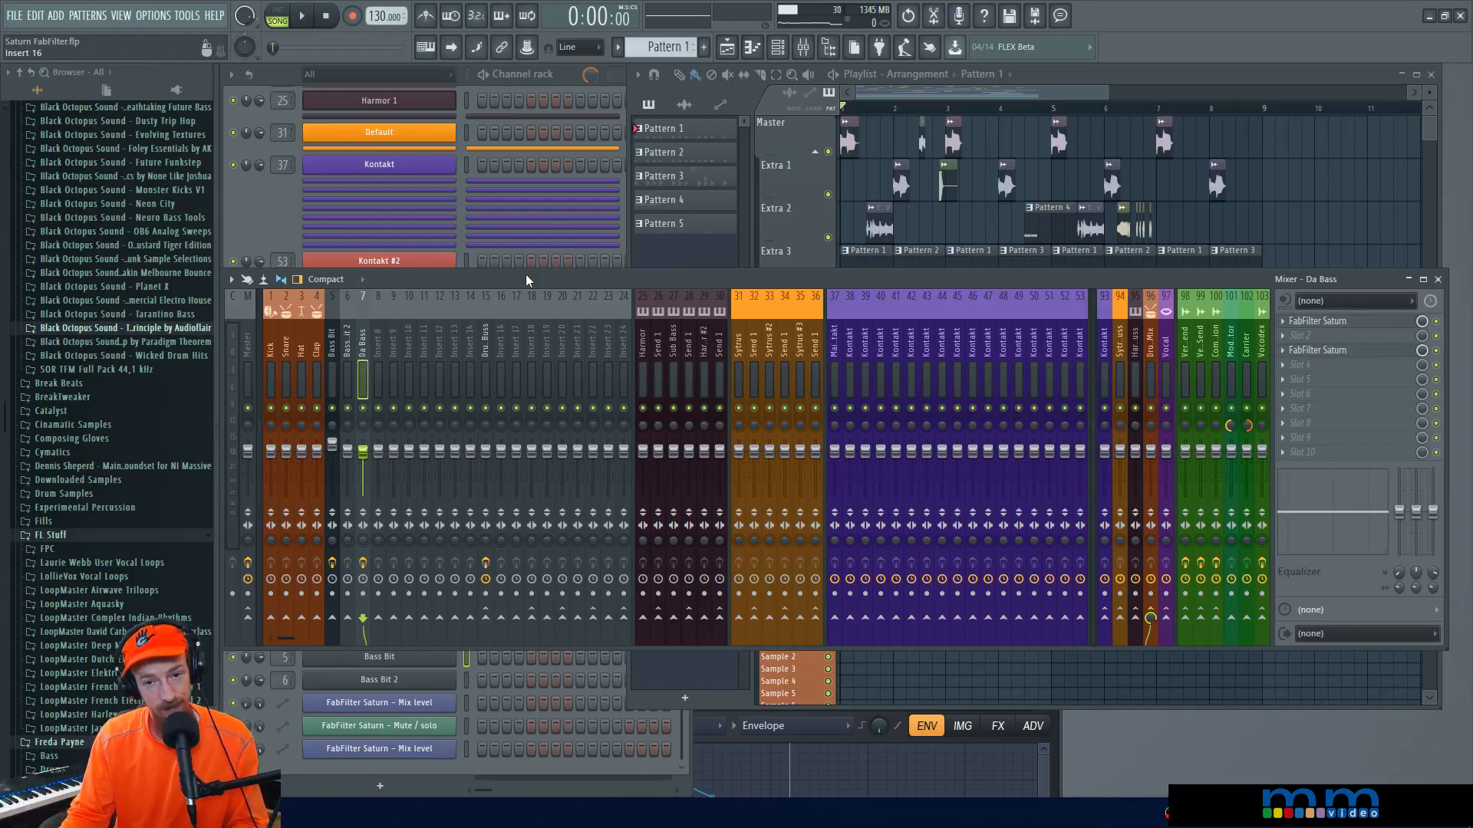
key("space")
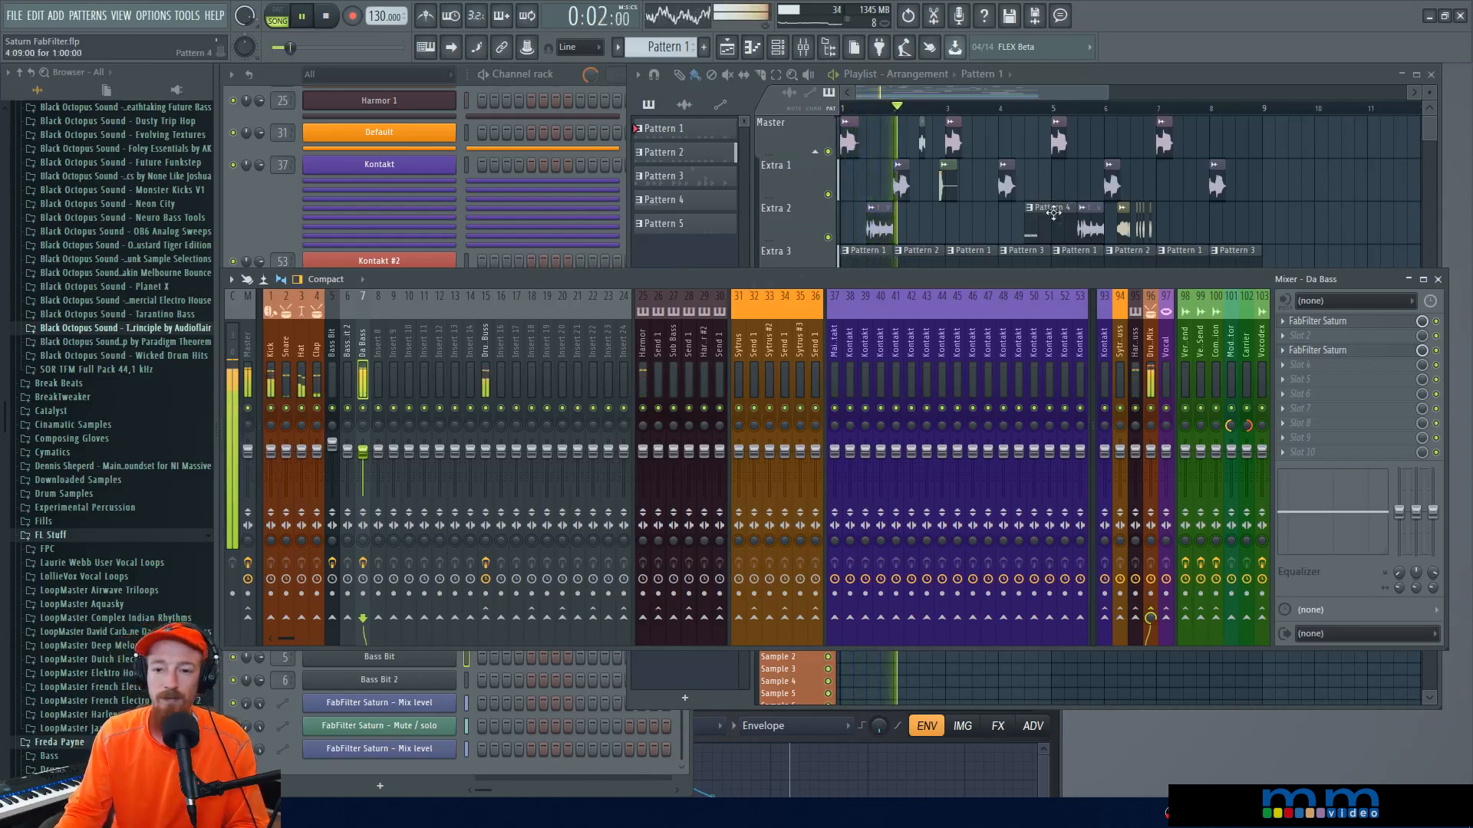
scroll(1152, 228, "down", 1)
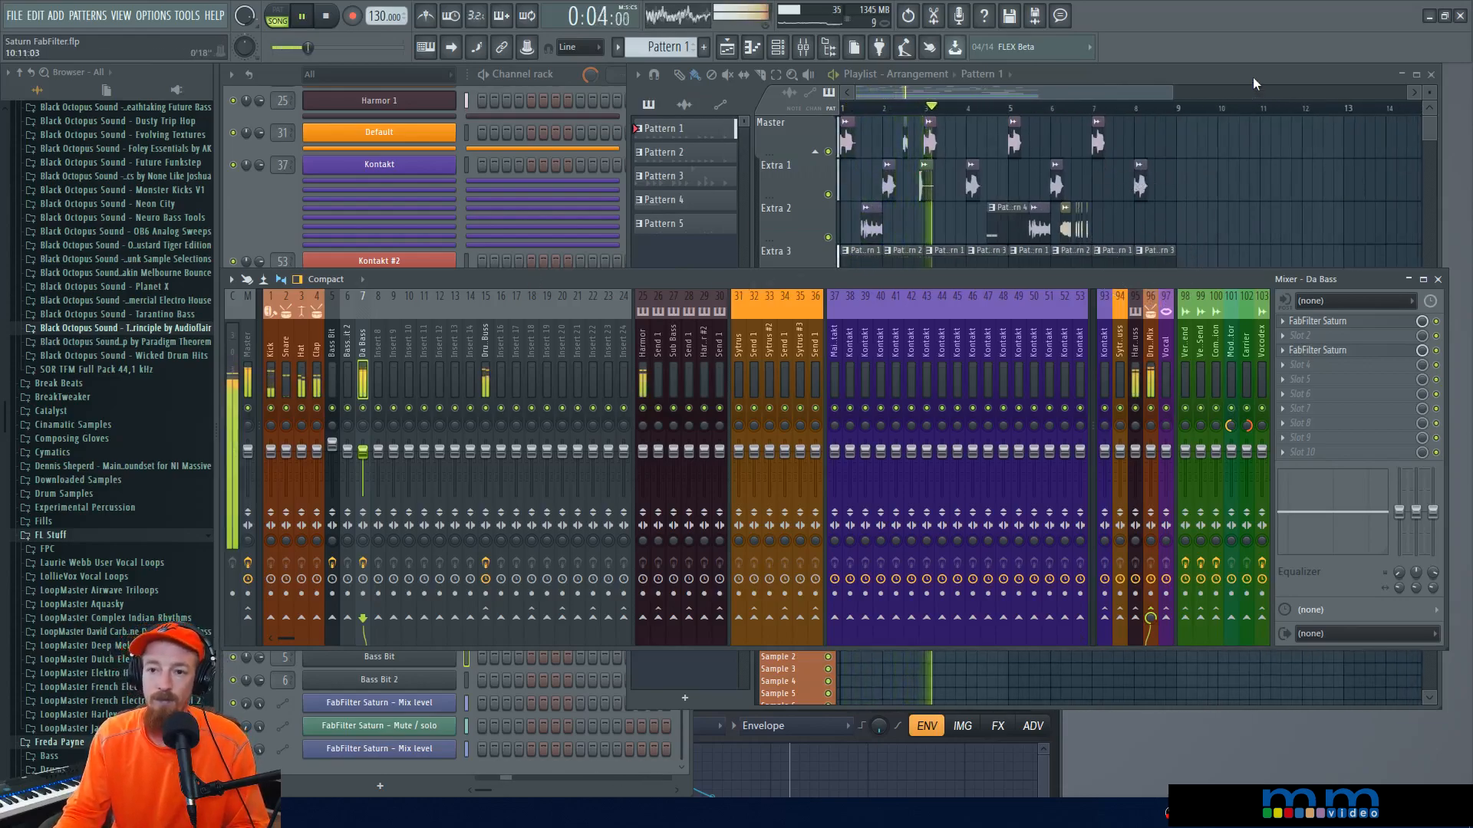
key("F9")
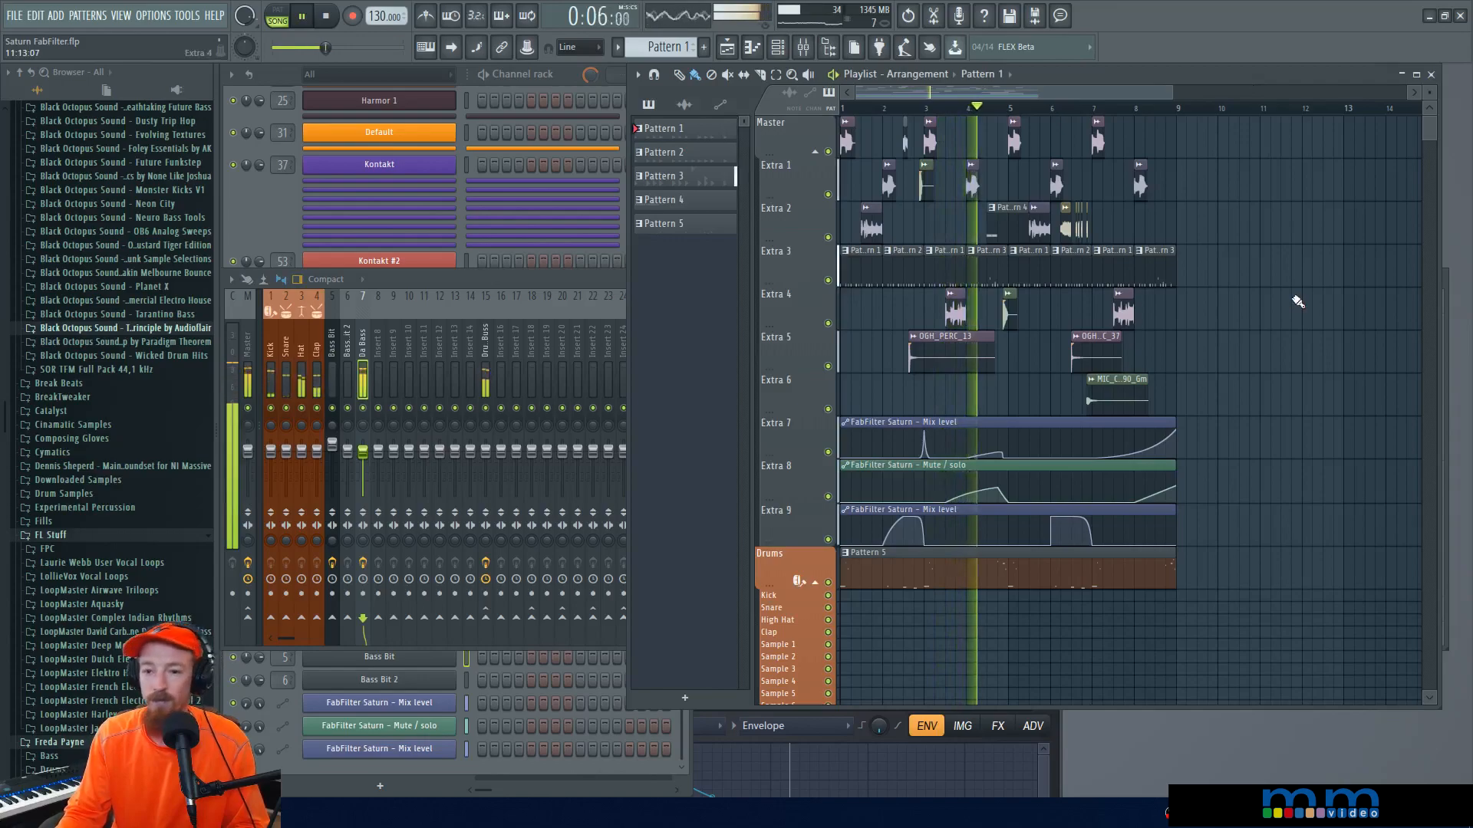